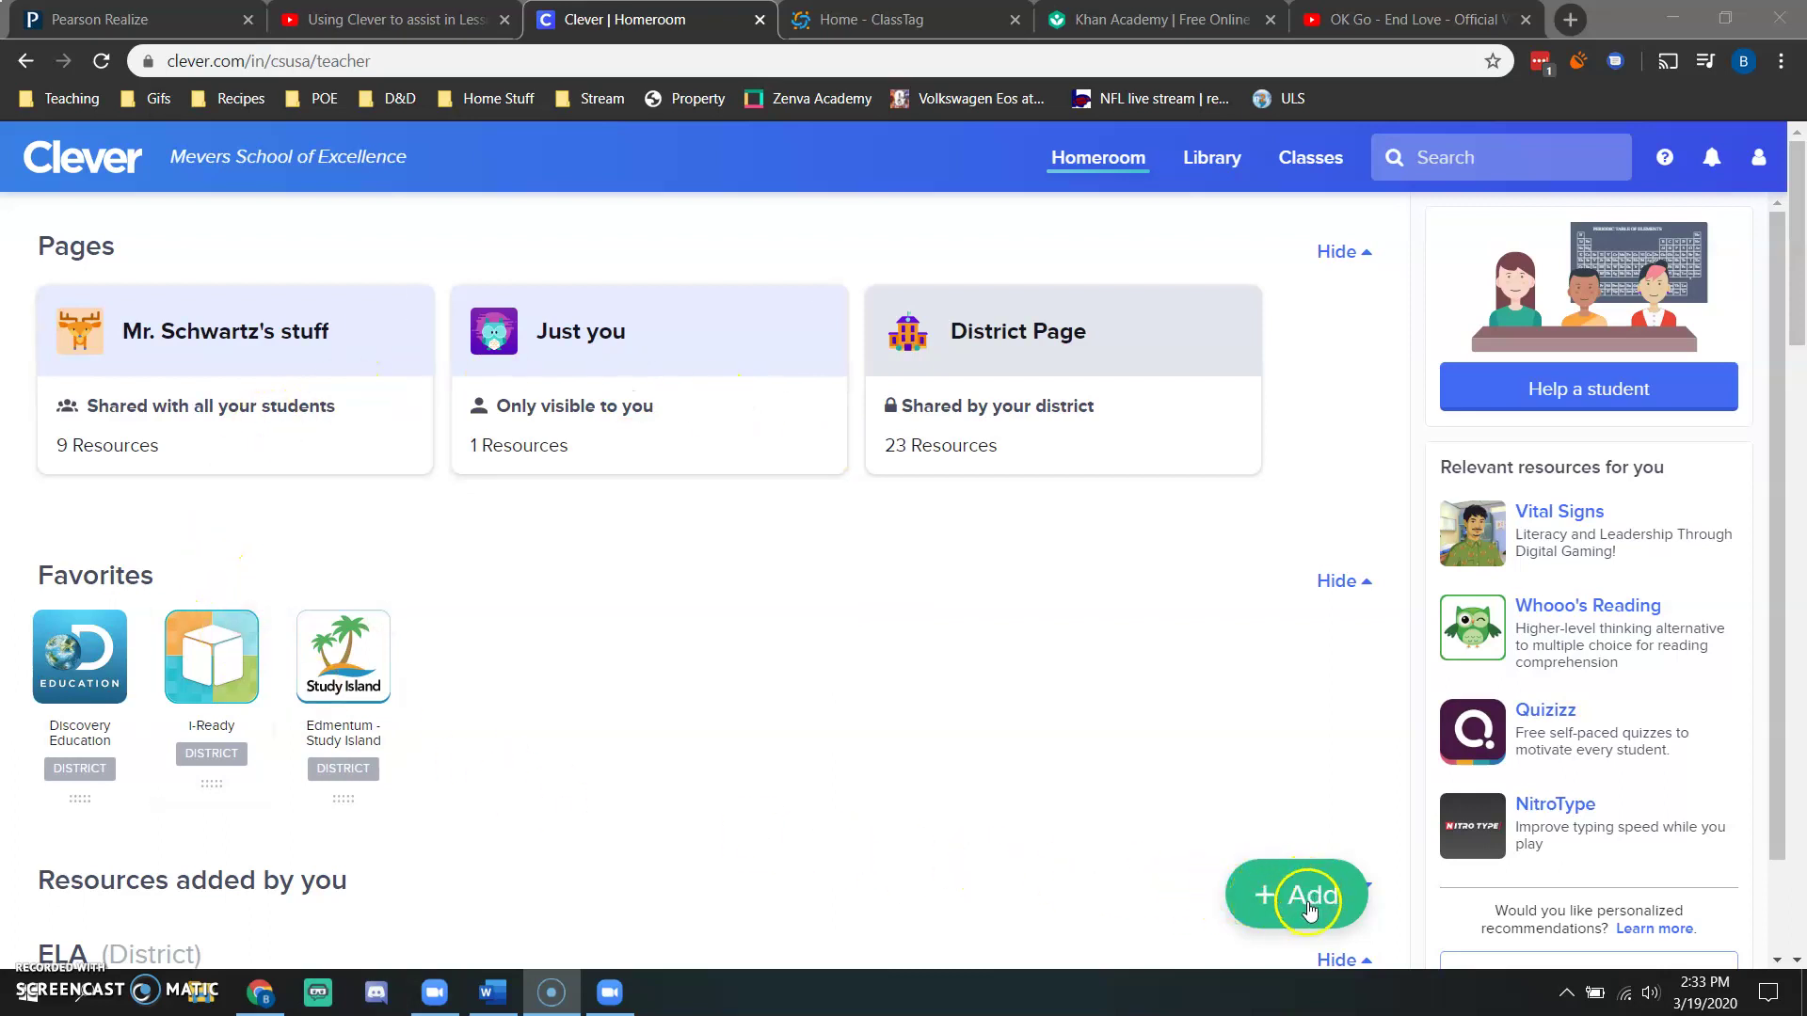
# - Expand the Homeroom's green Add menu to show the Page and App choices
pyautogui.click(1304, 894)
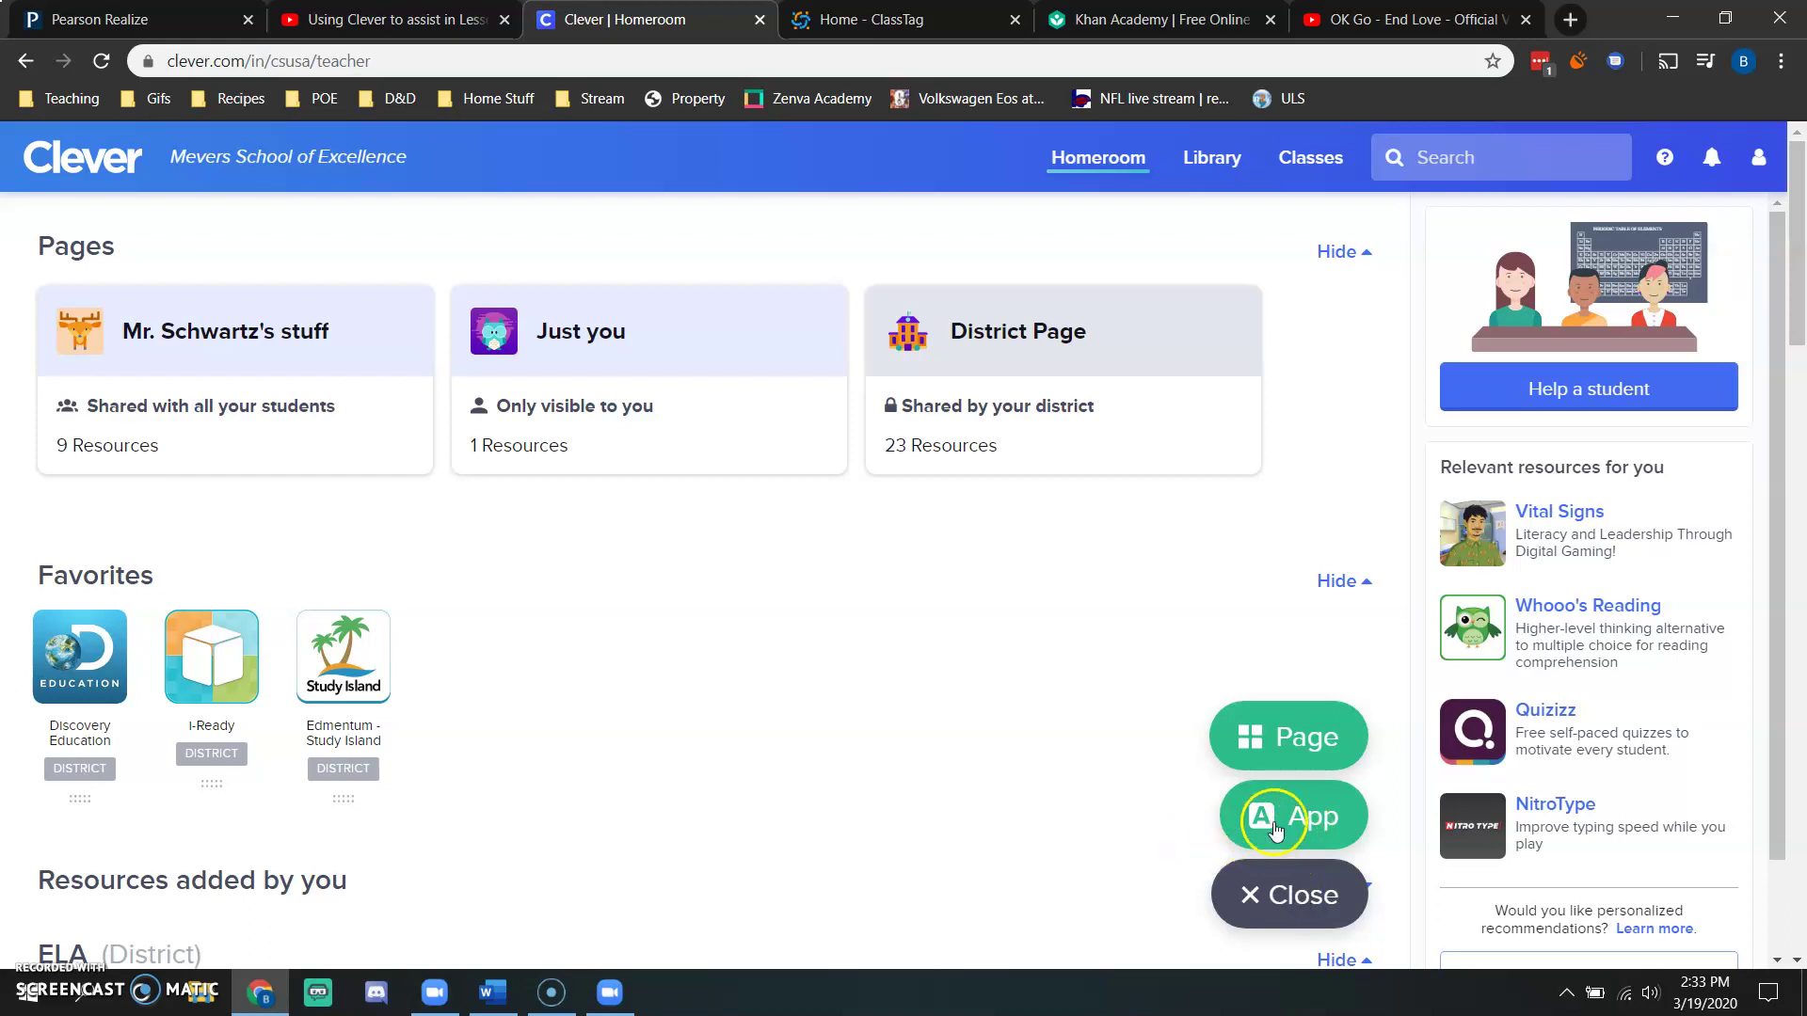
pyautogui.click(1013, 730)
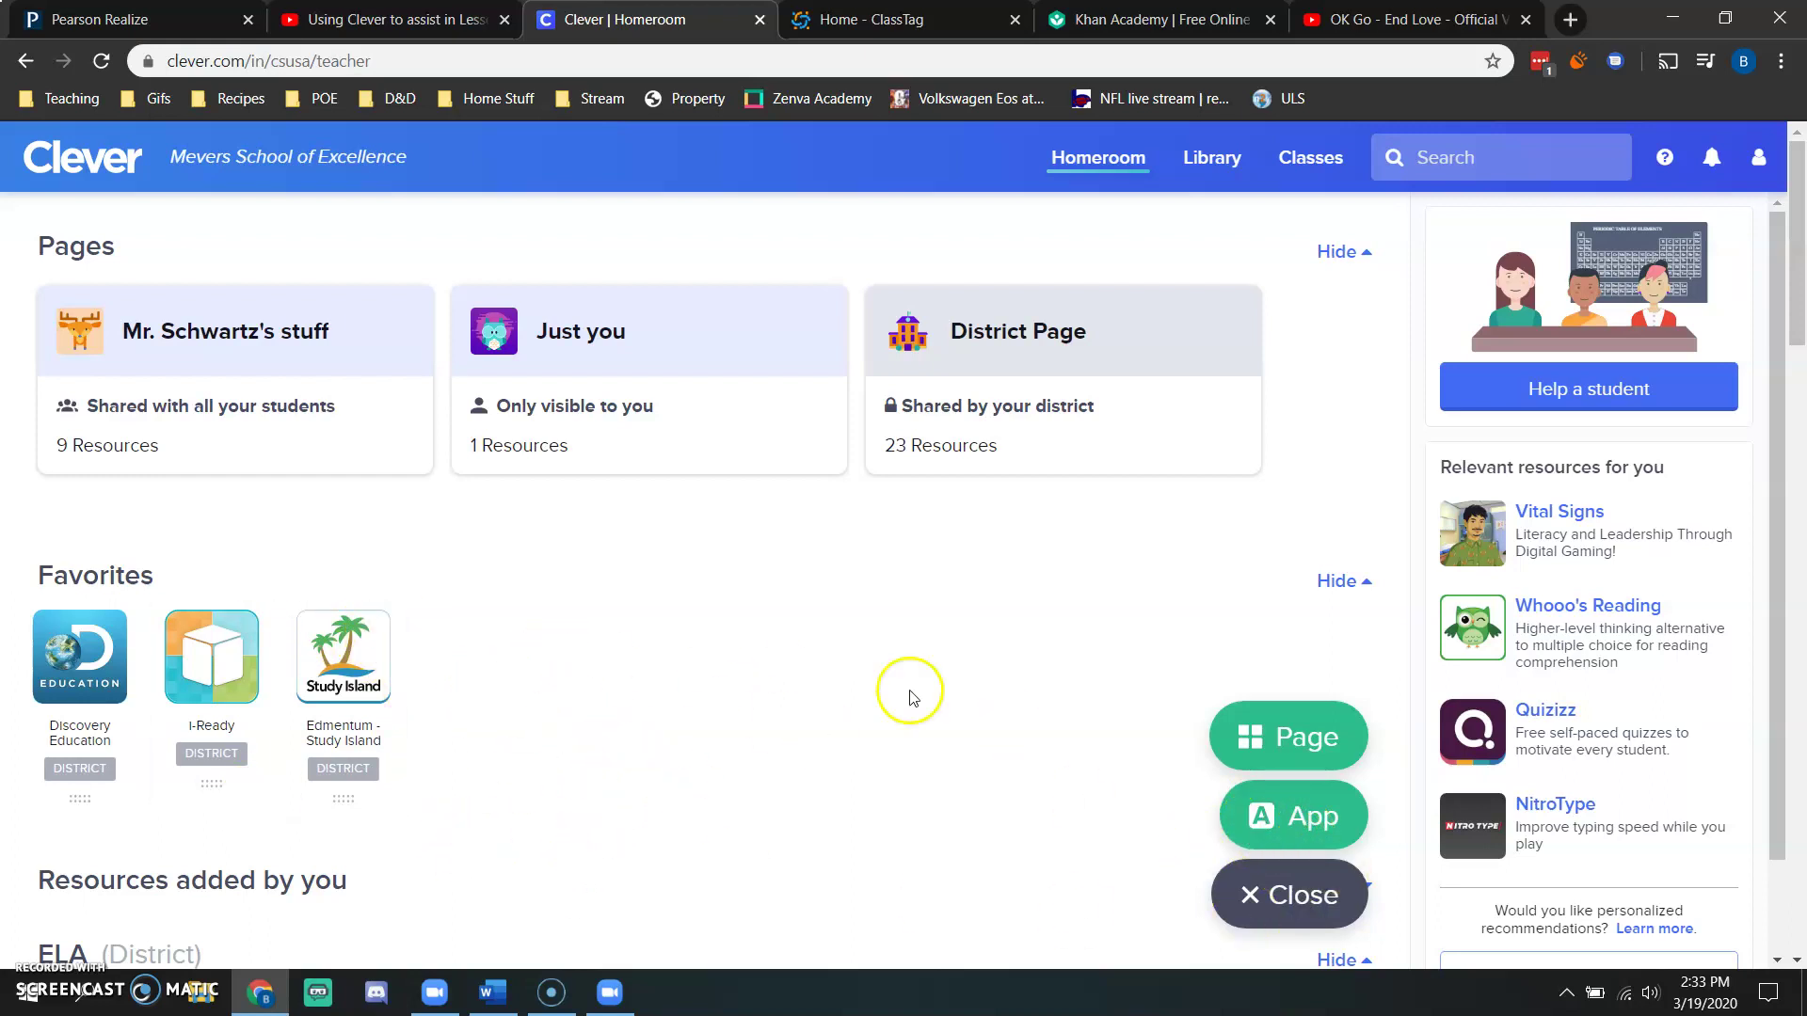
# - Create a new page and replace its default title with 'Test Page'
pyautogui.click(1320, 753)
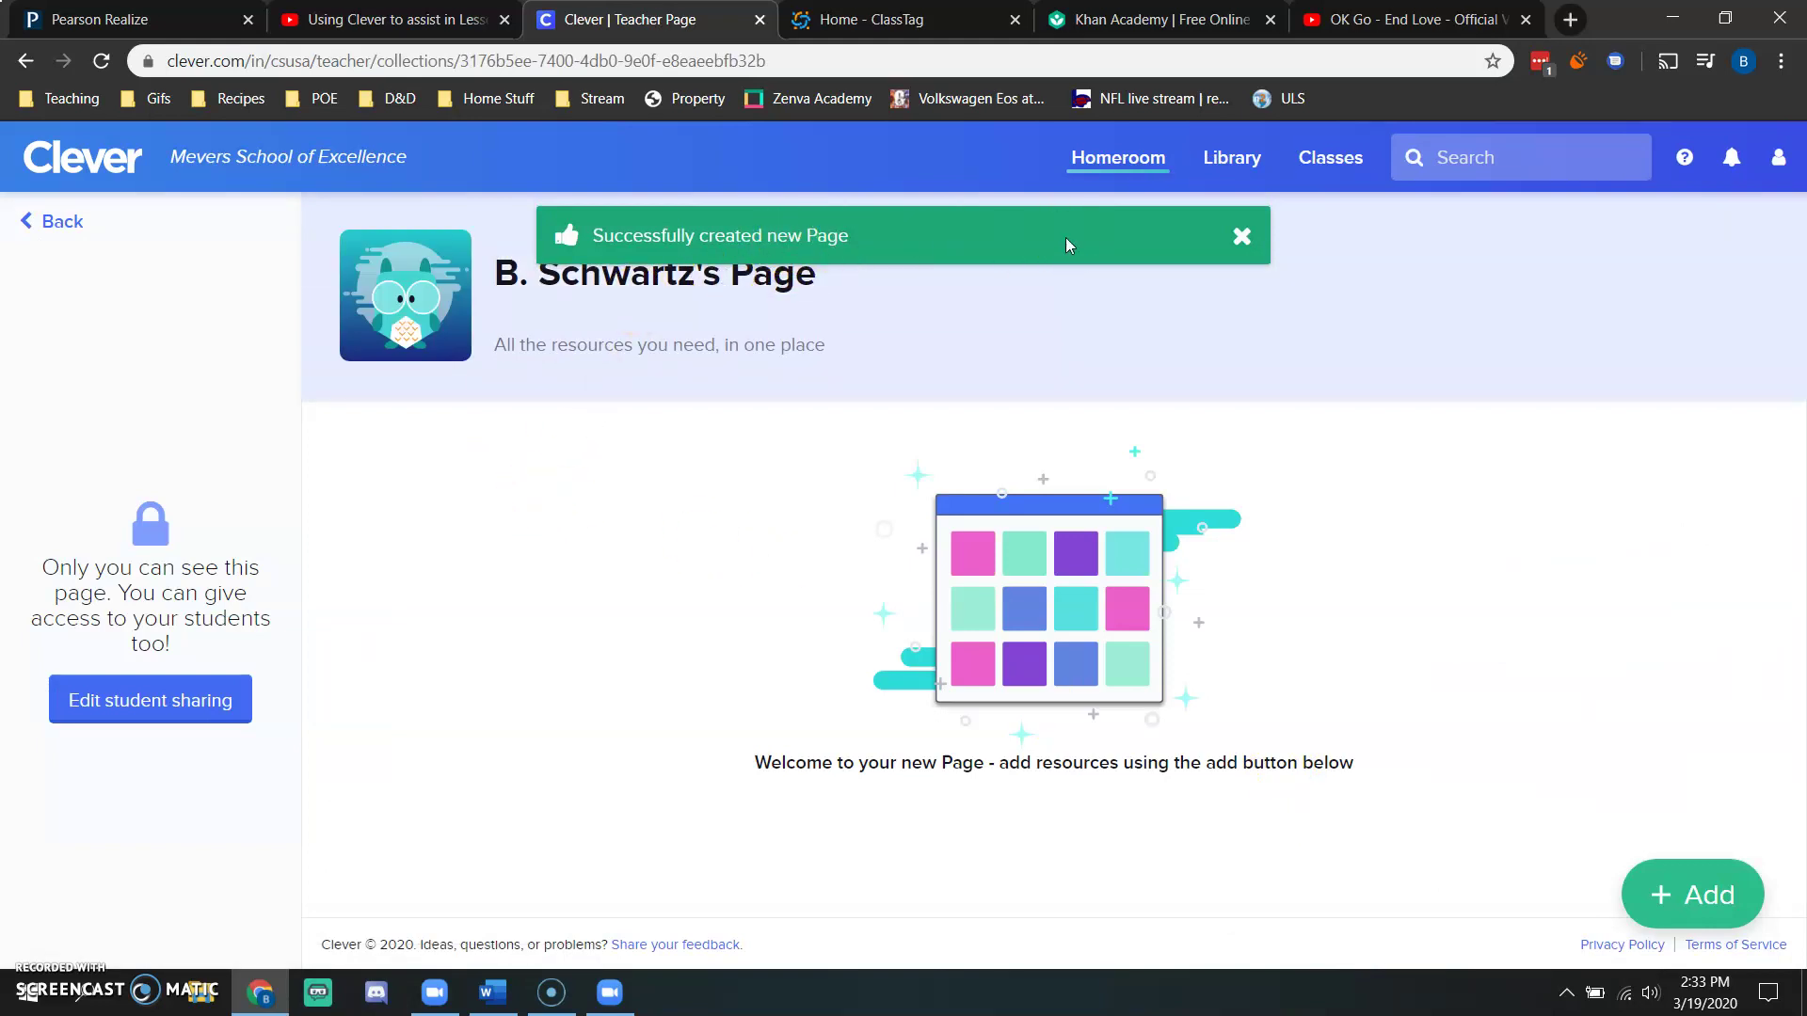
pyautogui.click(1046, 276)
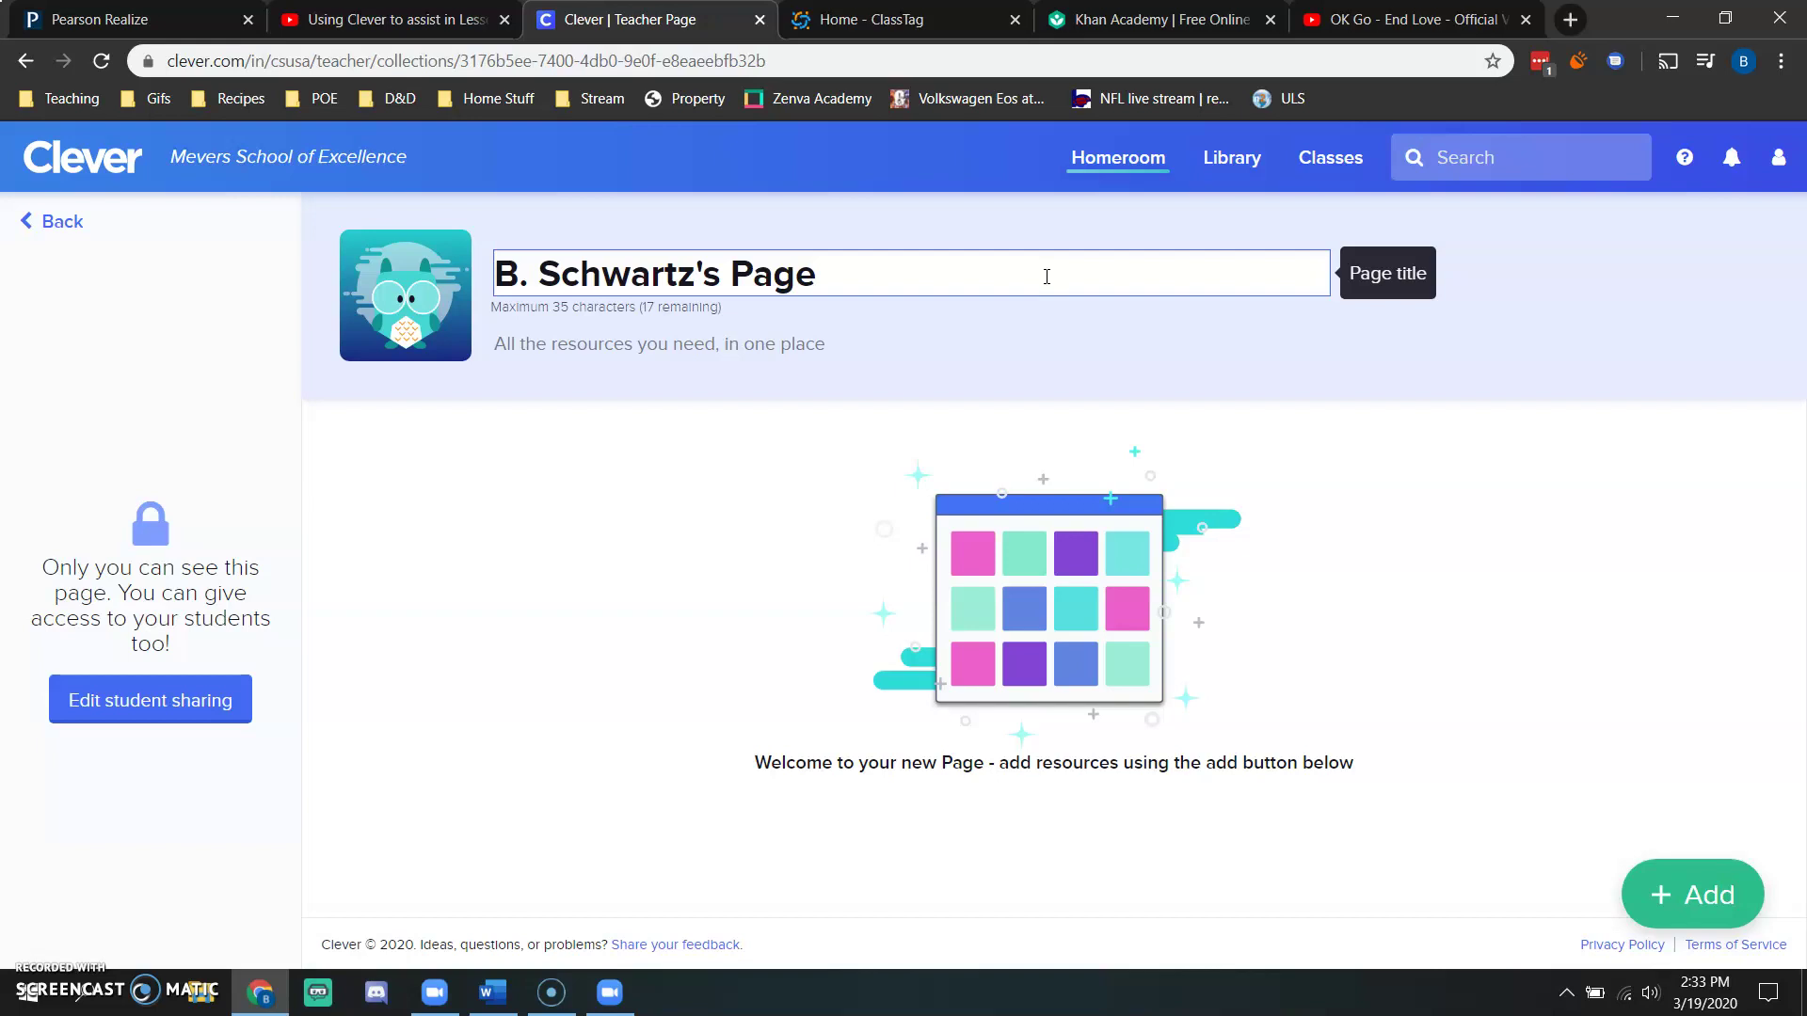
pyautogui.moveTo(1047, 276); pyautogui.dragTo(161, 888)
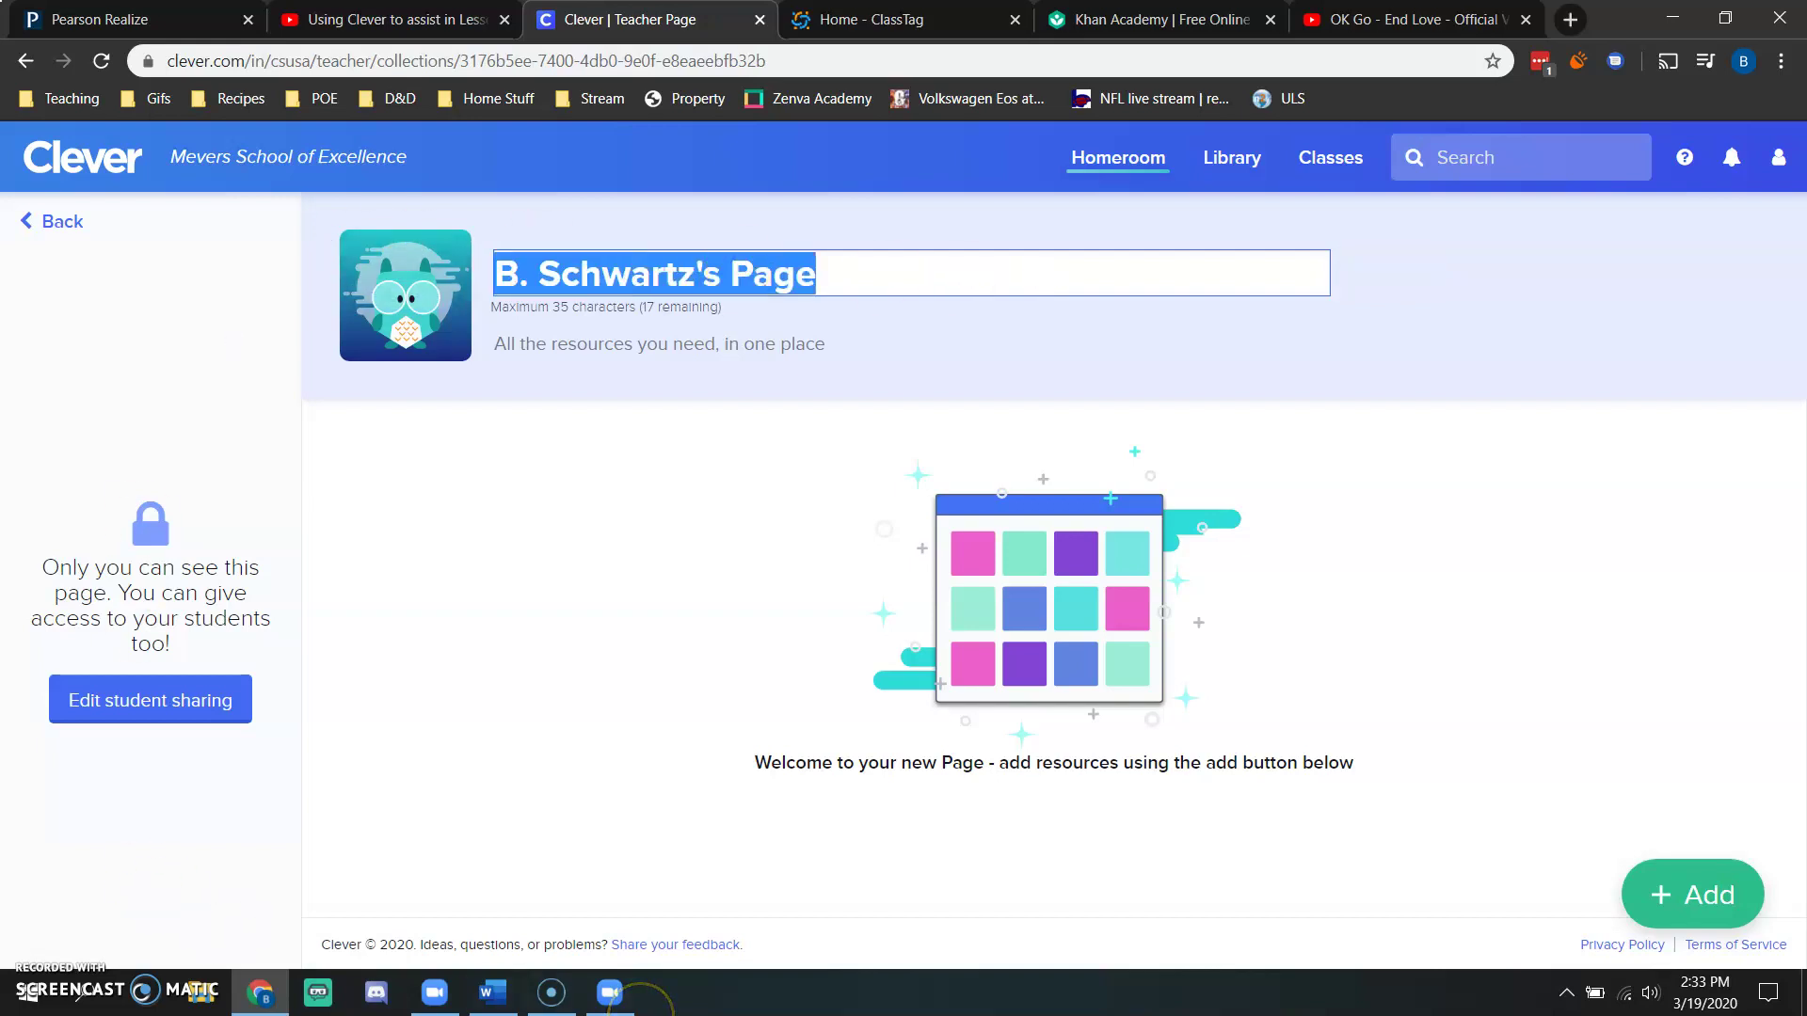
pyautogui.write('Test P')
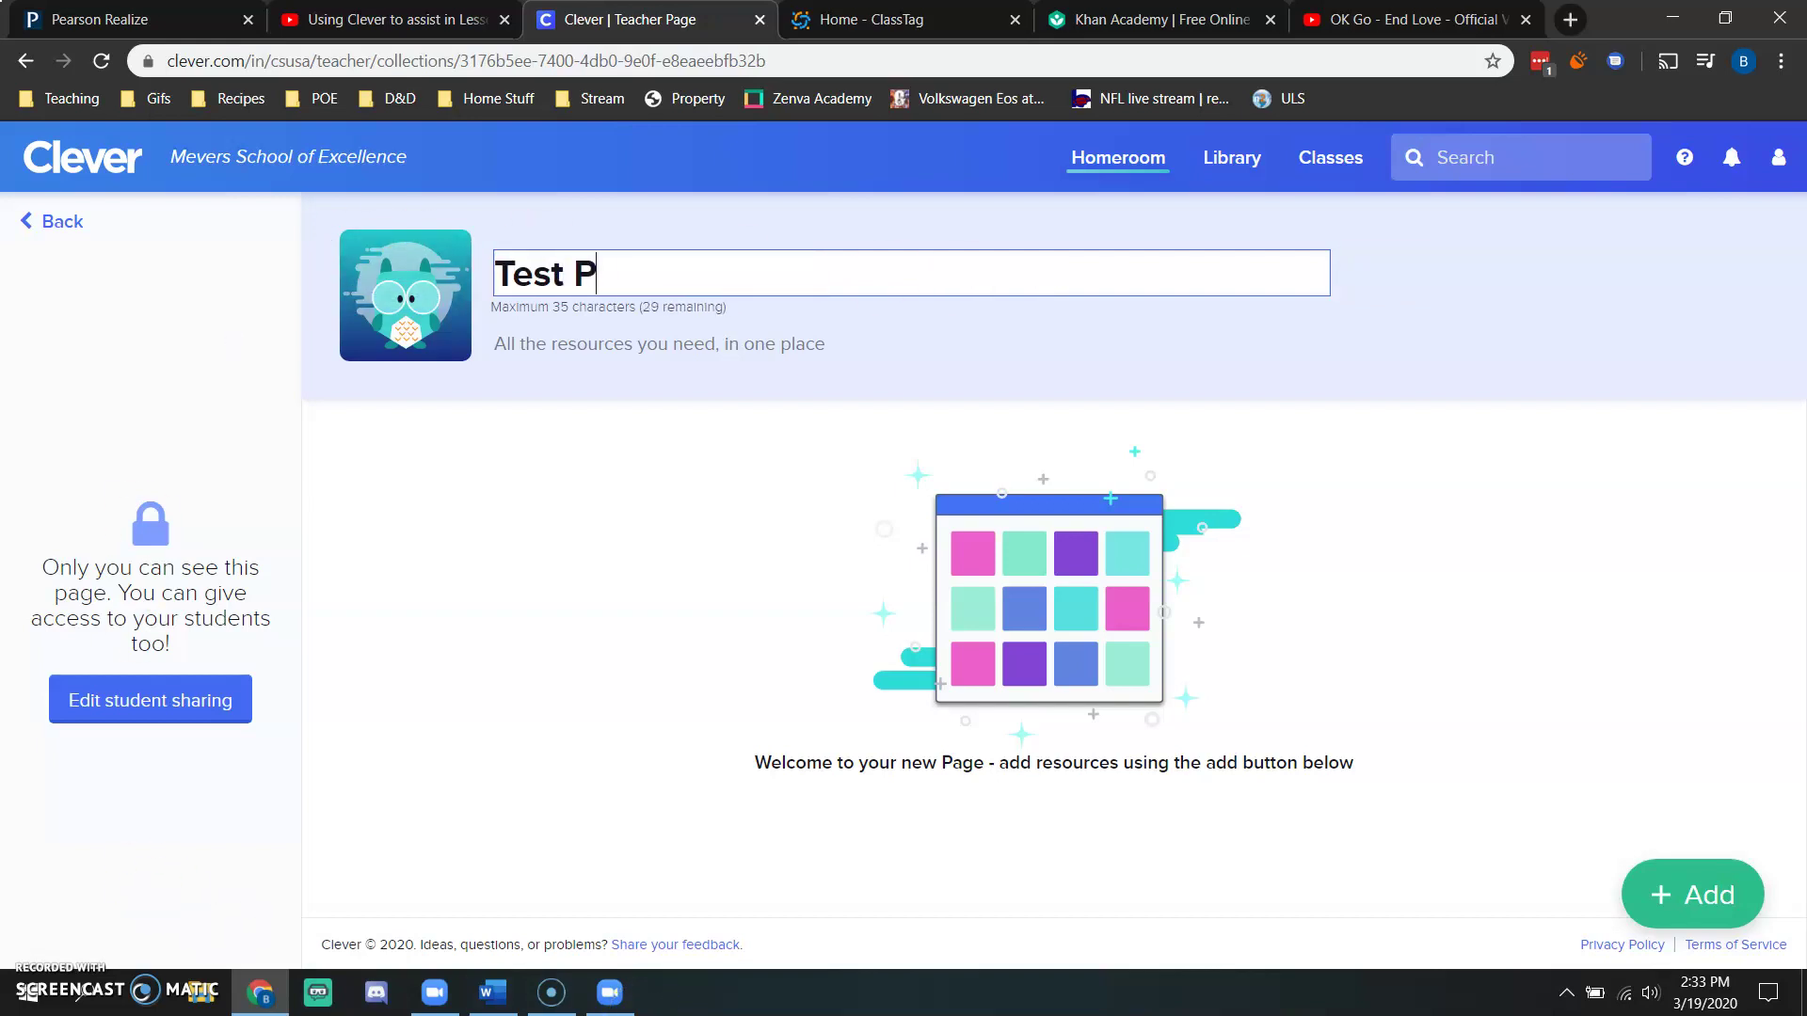
pyautogui.write('age')
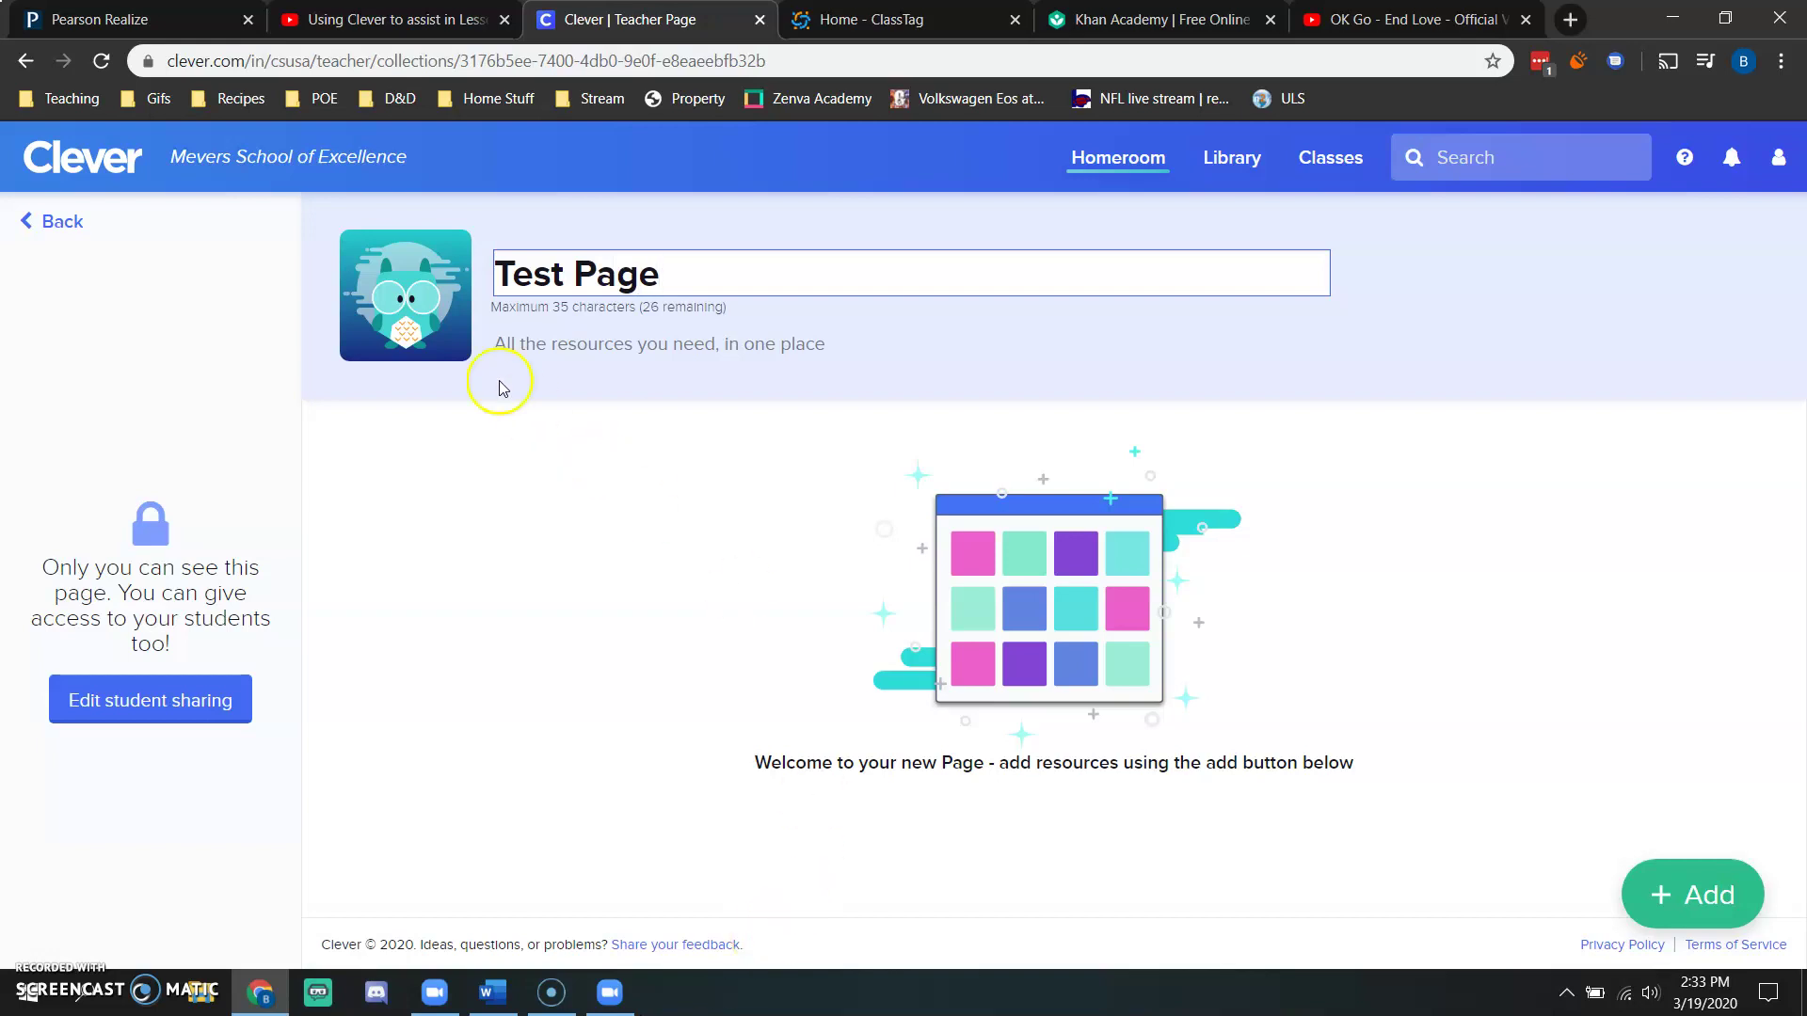
pyautogui.moveTo(410, 297)
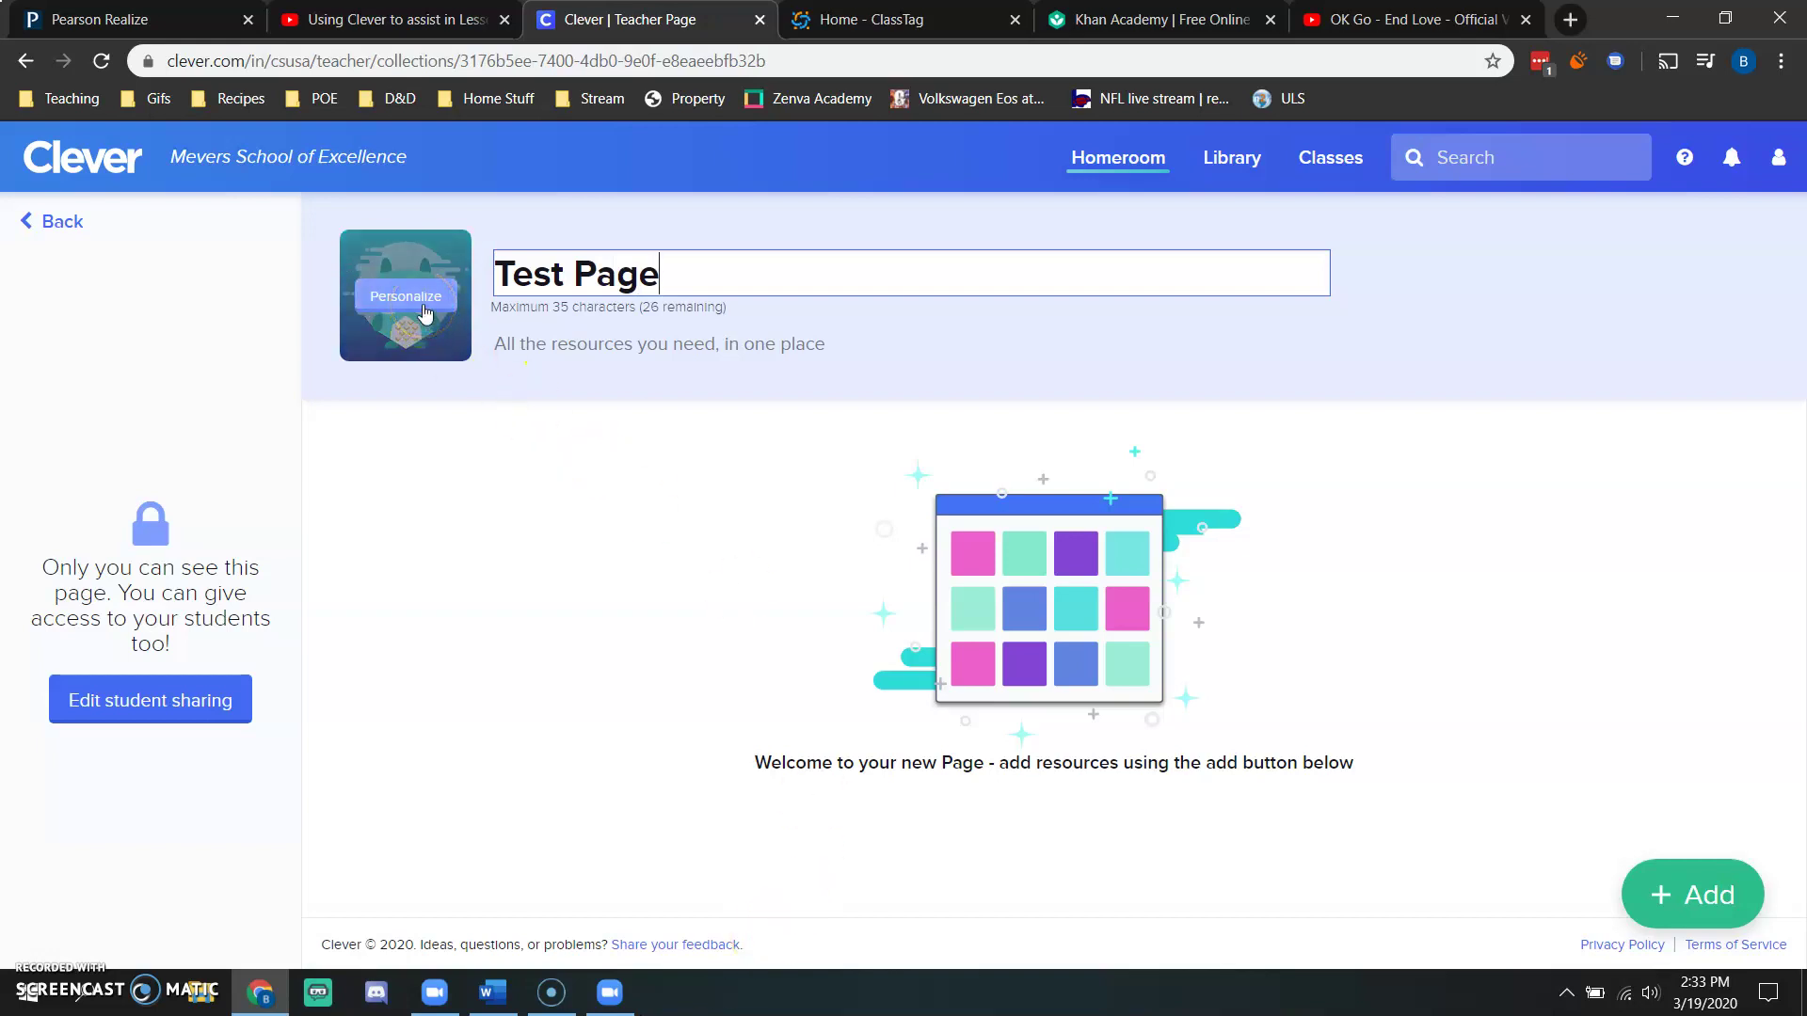
# - Give Test Page the purple kangaroo icon in Personalize and save it
pyautogui.click(424, 310)
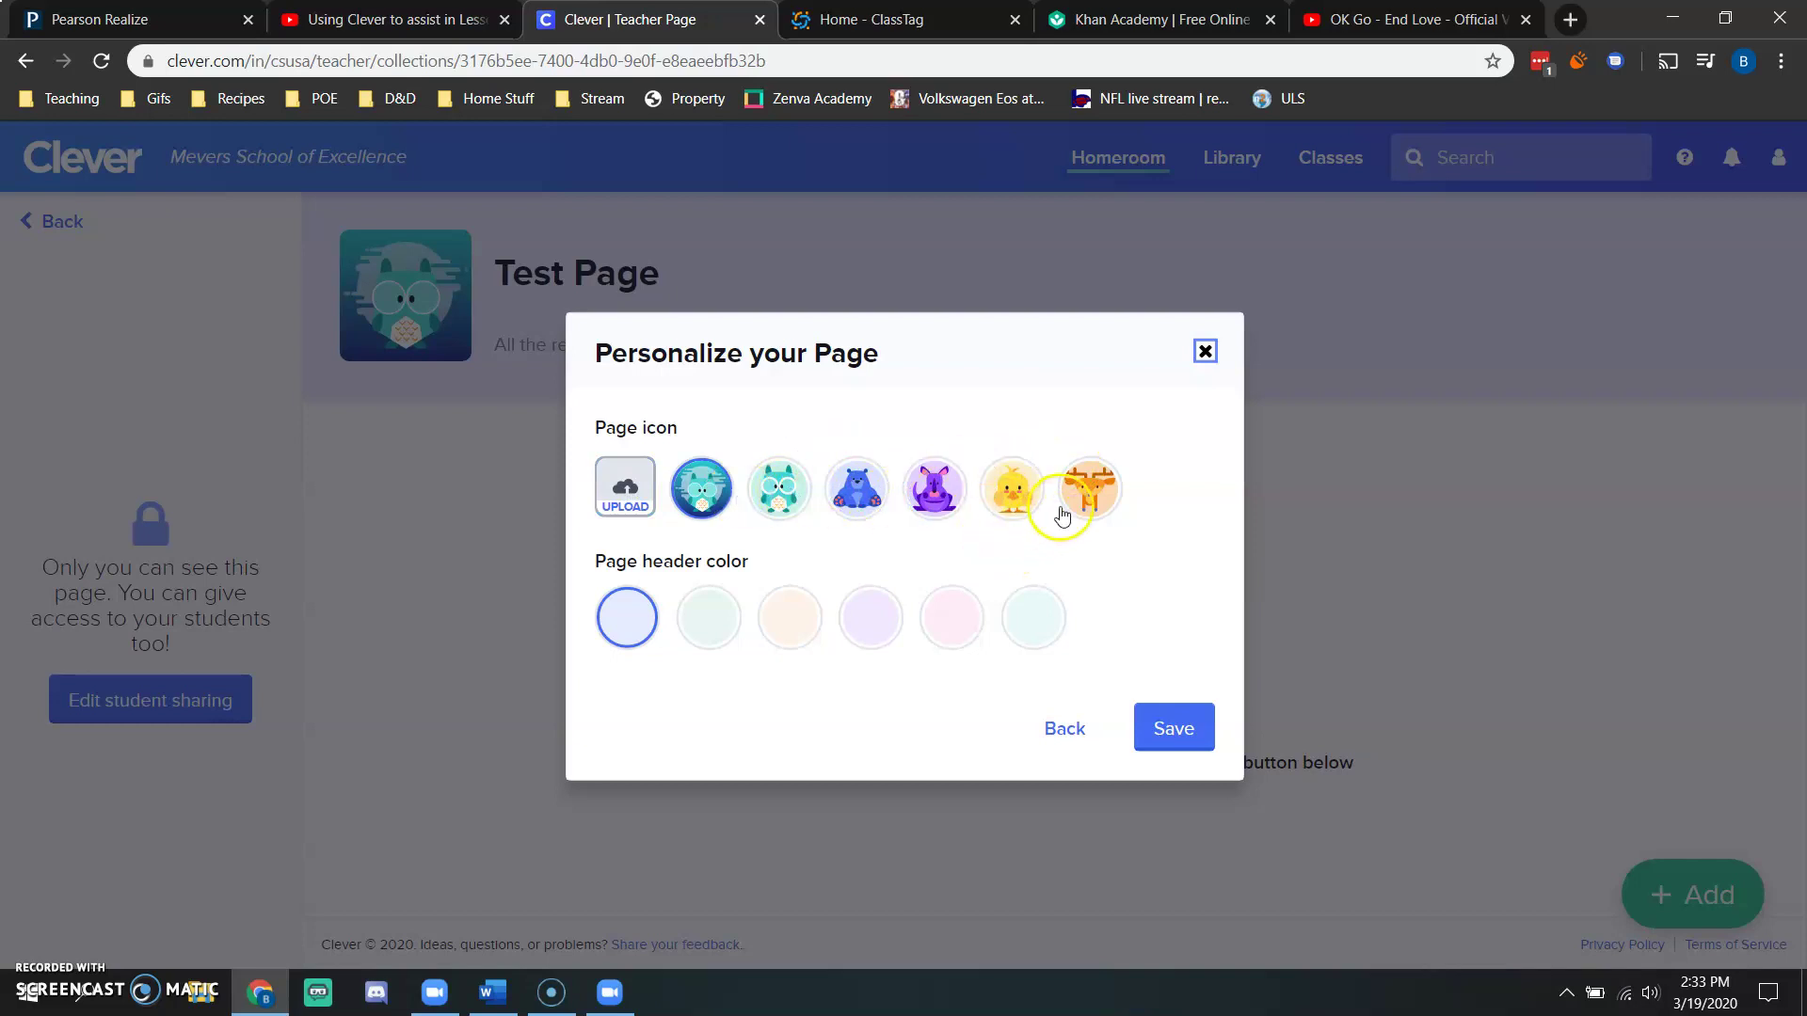
pyautogui.click(953, 499)
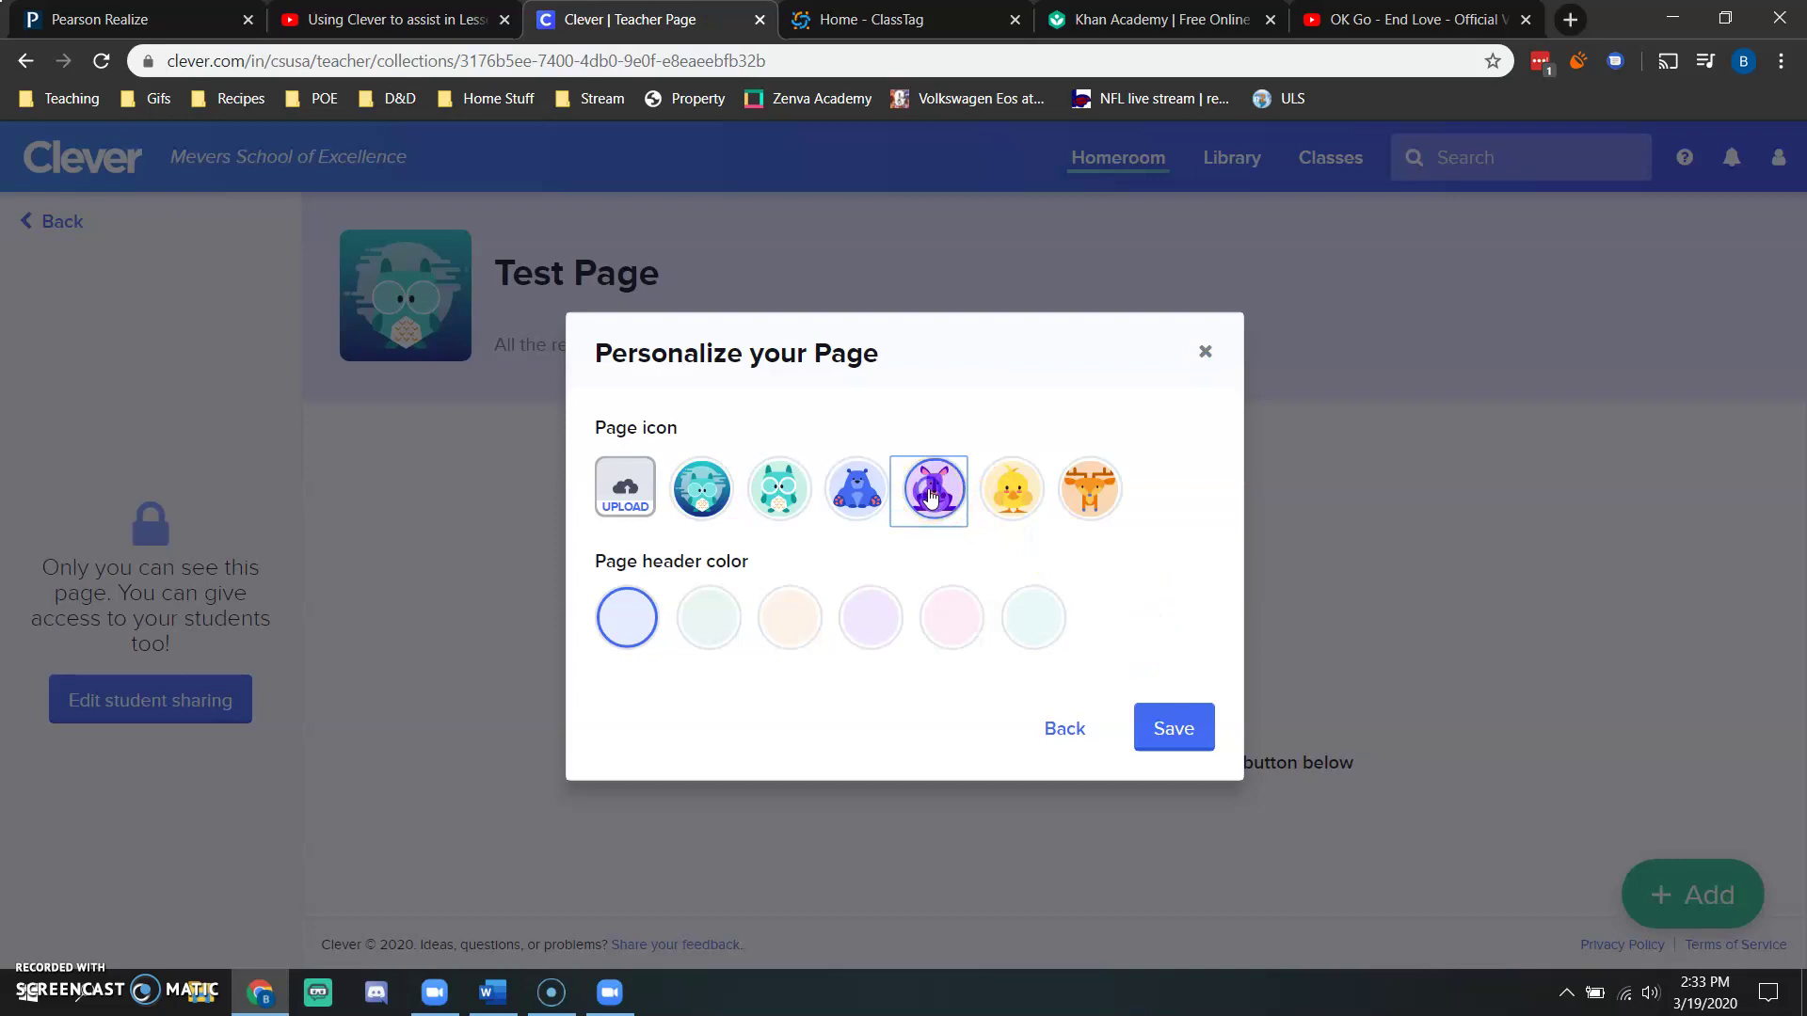
pyautogui.click(1160, 730)
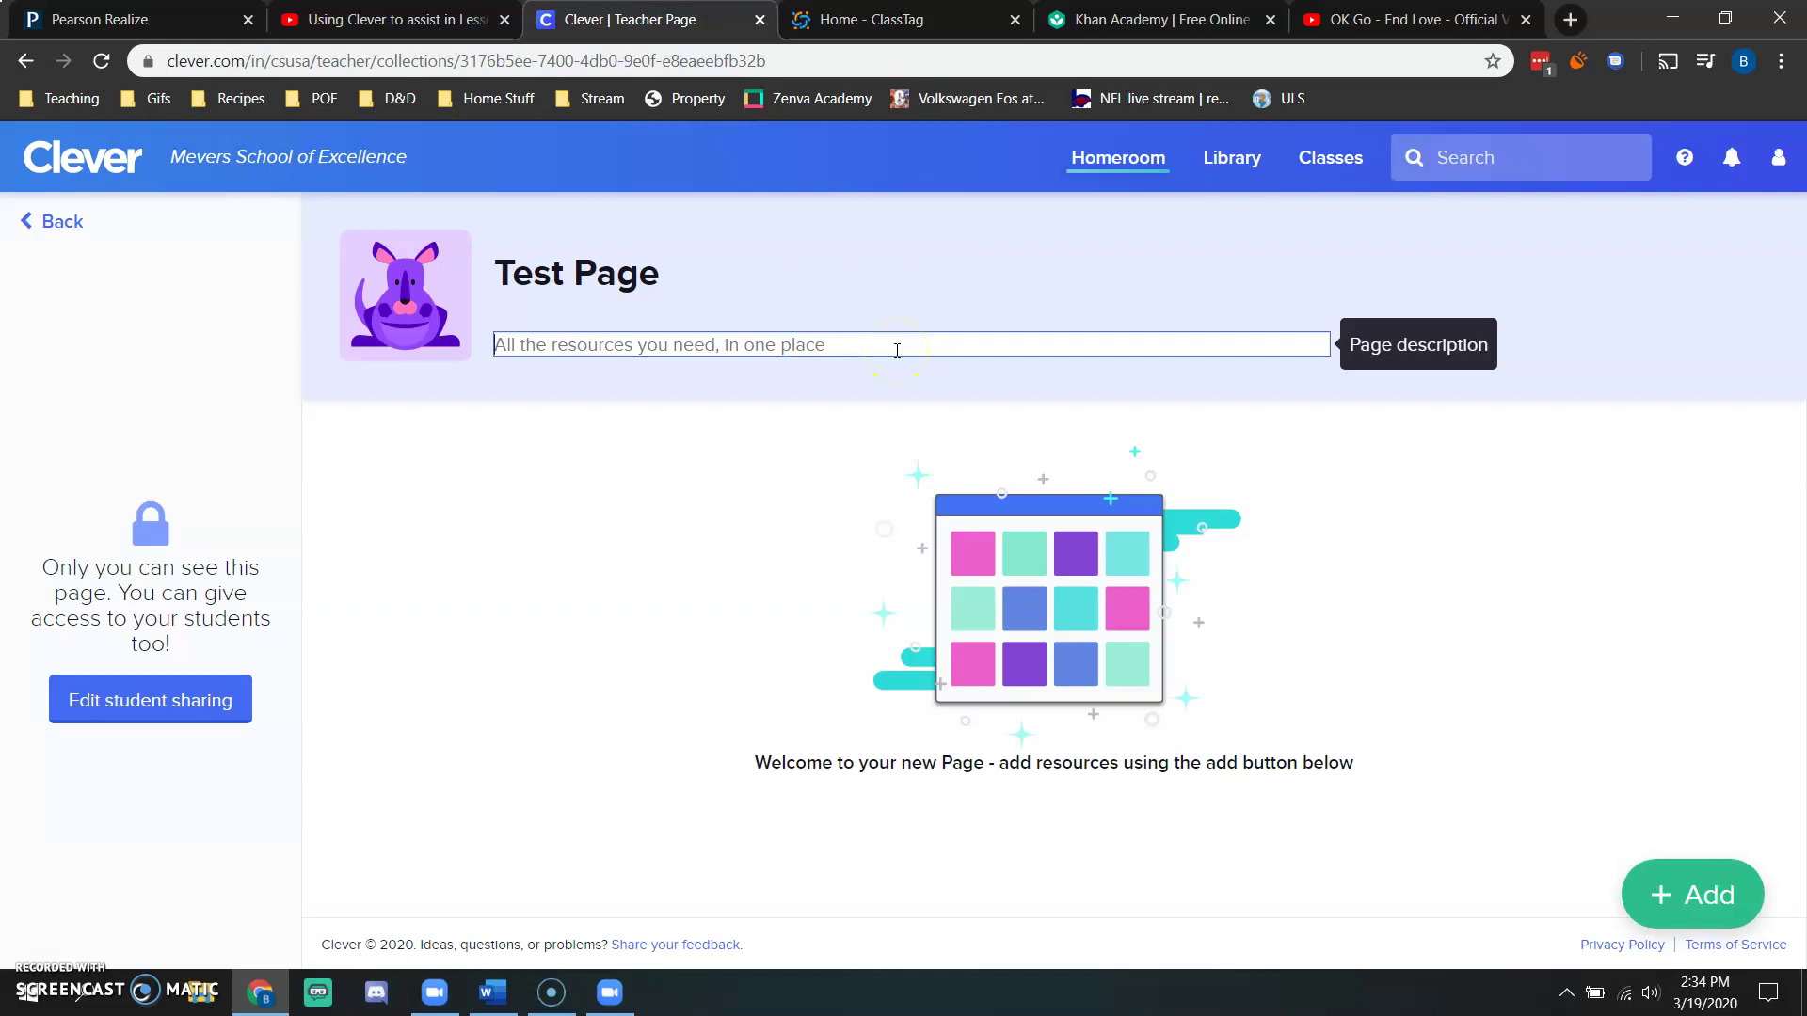
# - Enter the description 'This is a test page!', correcting the 'Thsi' typo via spelling suggestions
pyautogui.write('Thsi is a test pag')
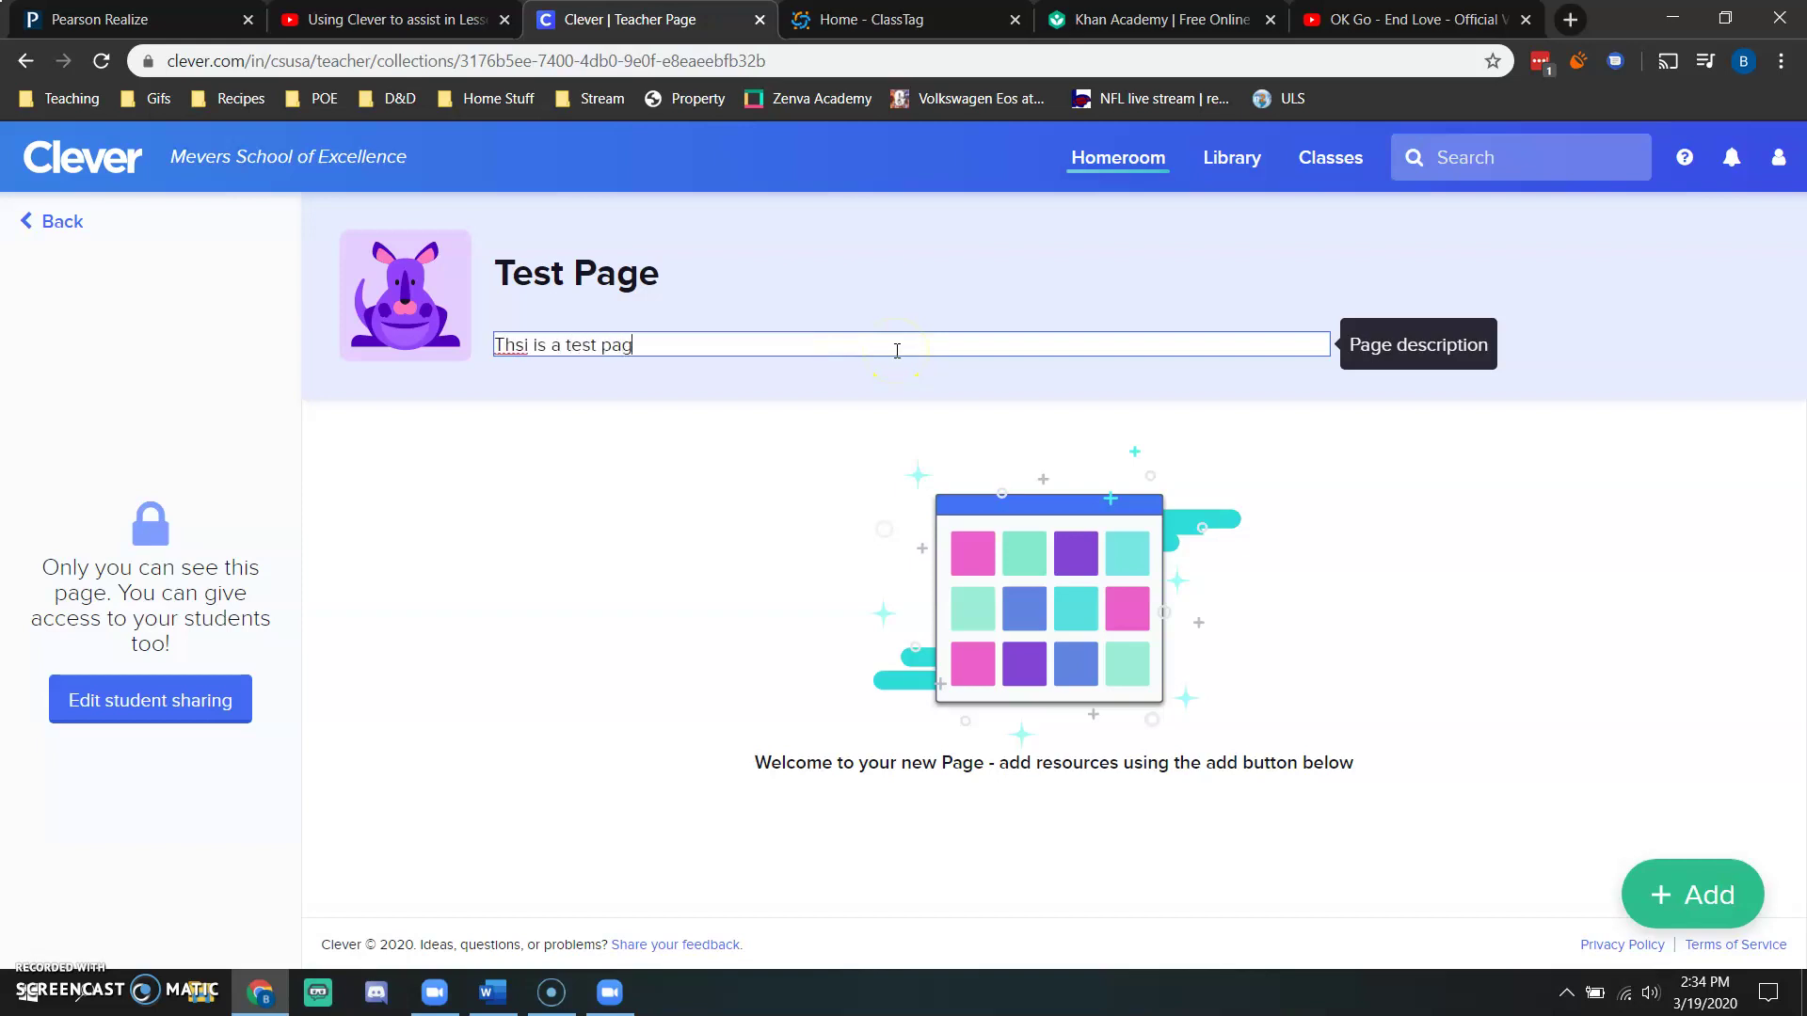
pyautogui.write('e!')
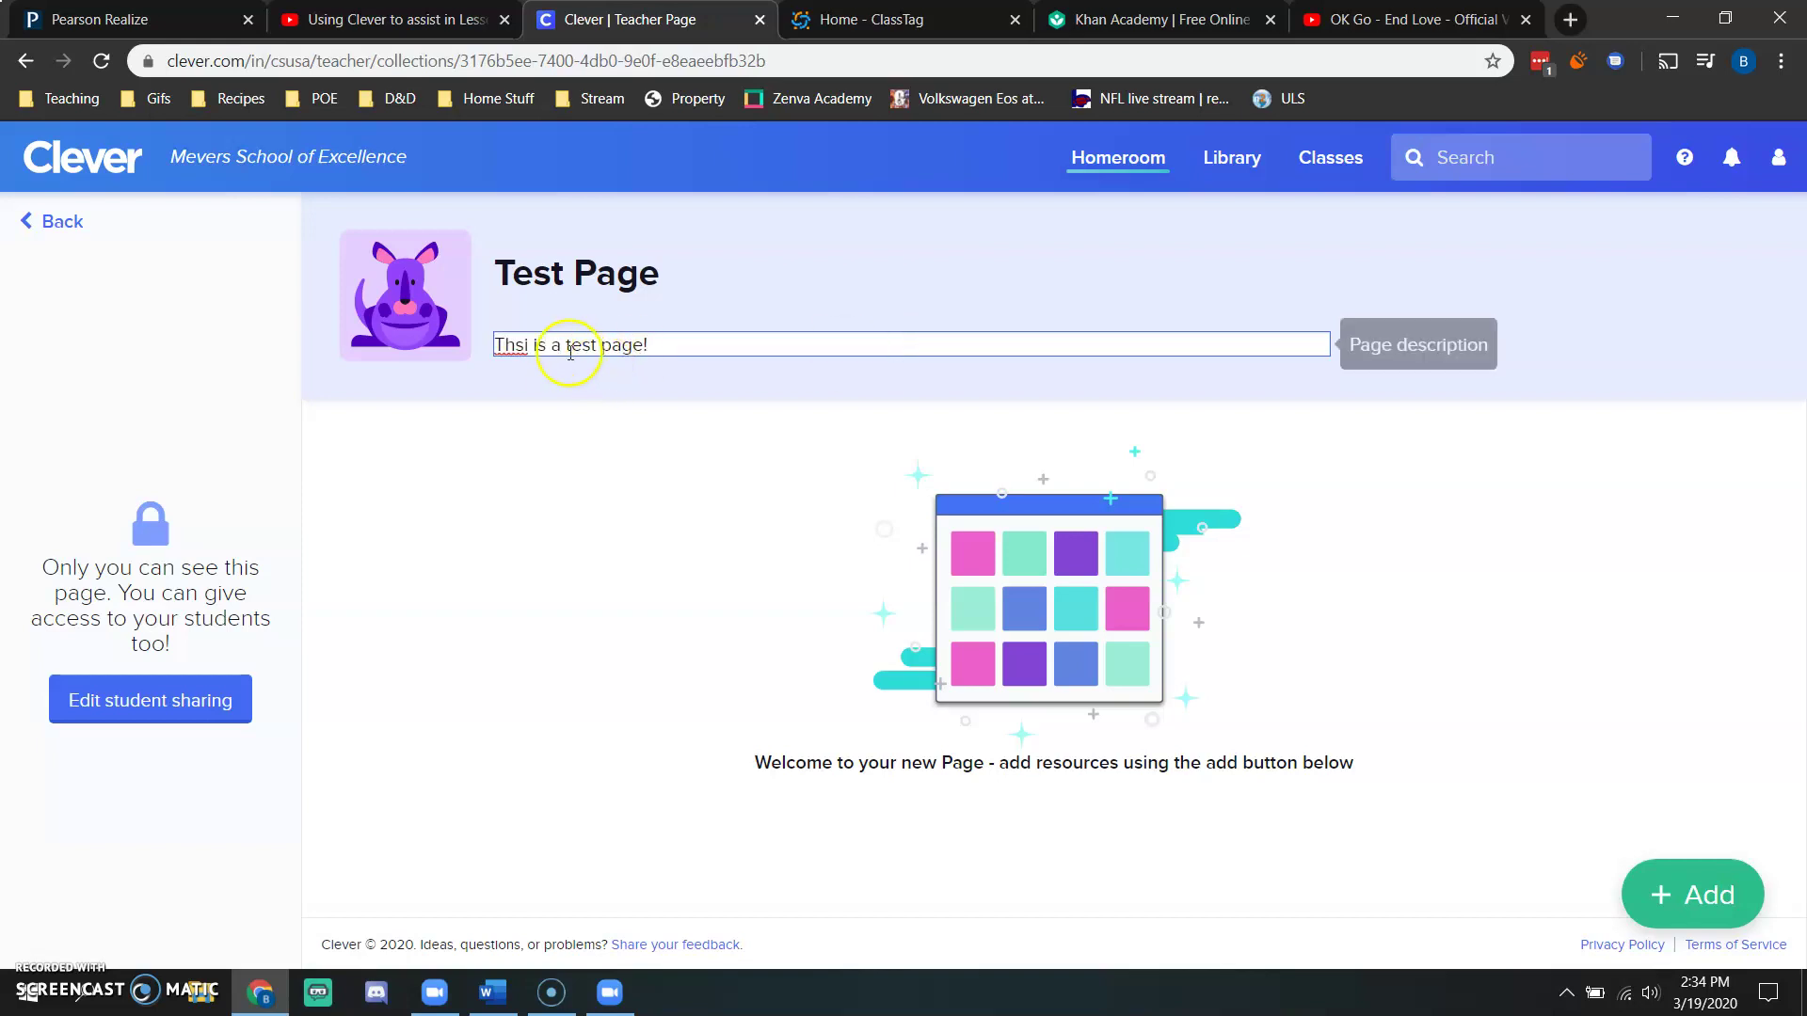
pyautogui.click(528, 350)
pyautogui.rightClick(520, 348)
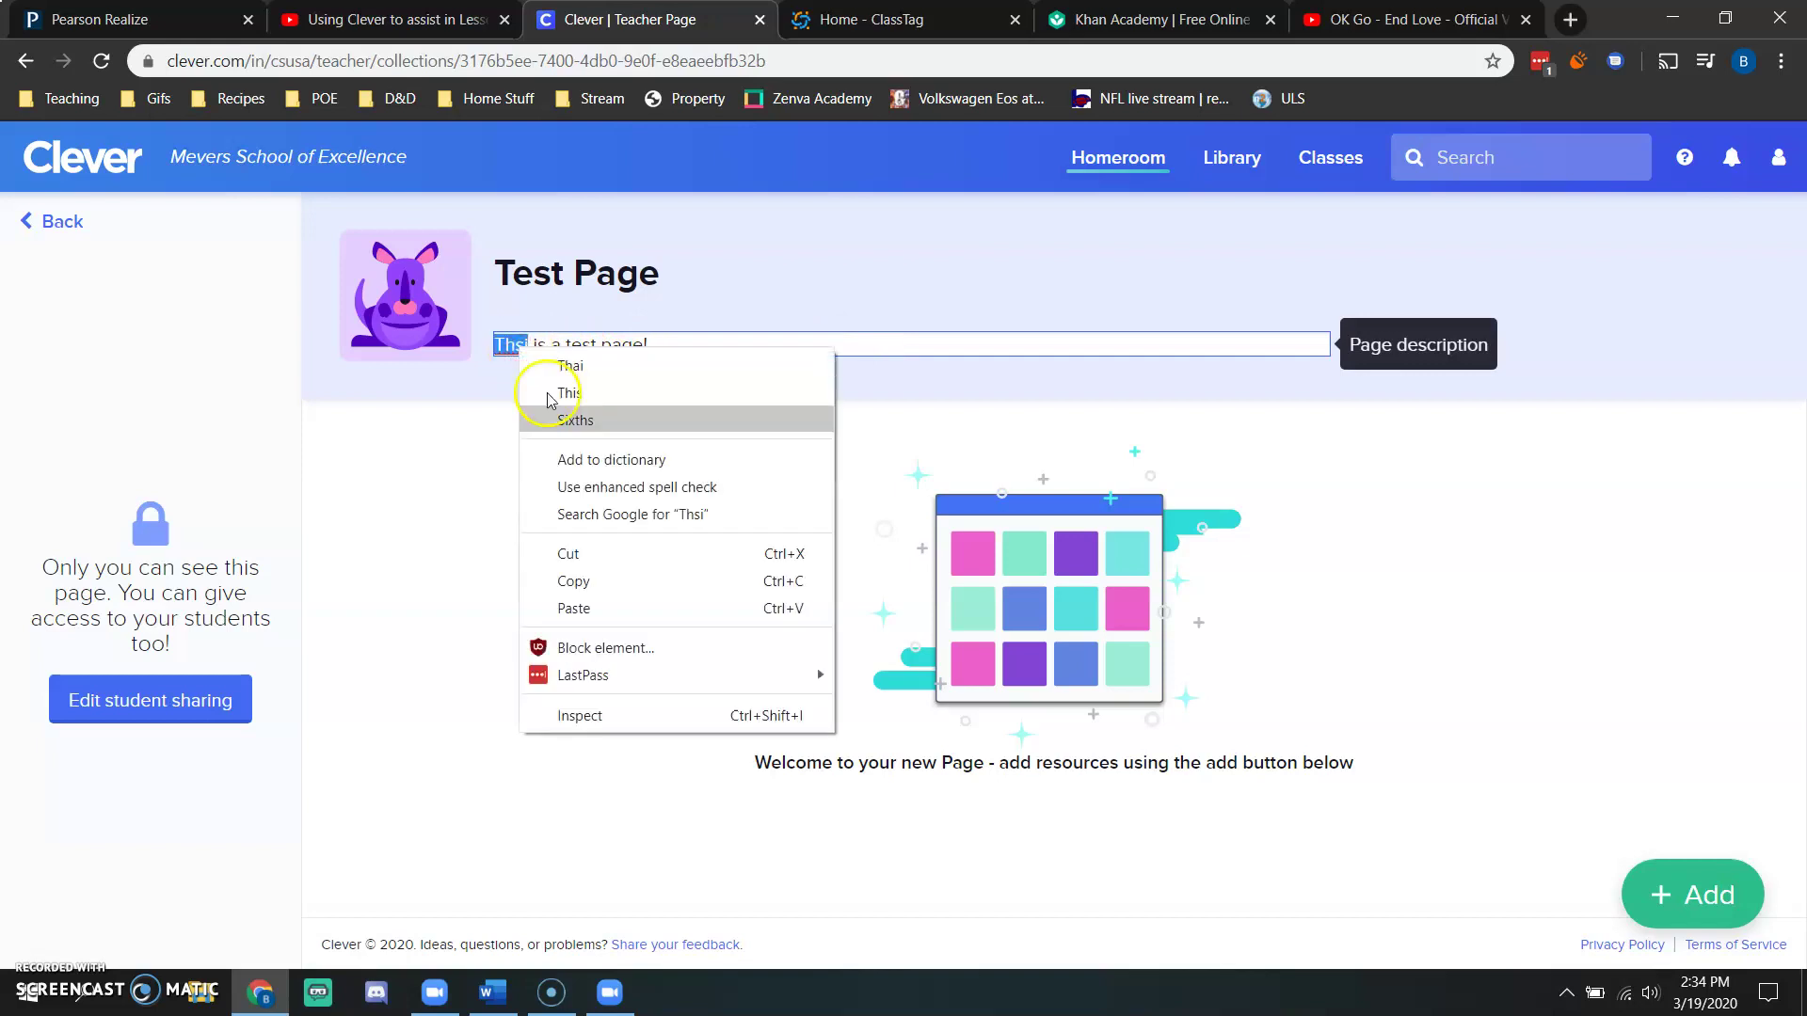
pyautogui.click(529, 365)
pyautogui.click(720, 588)
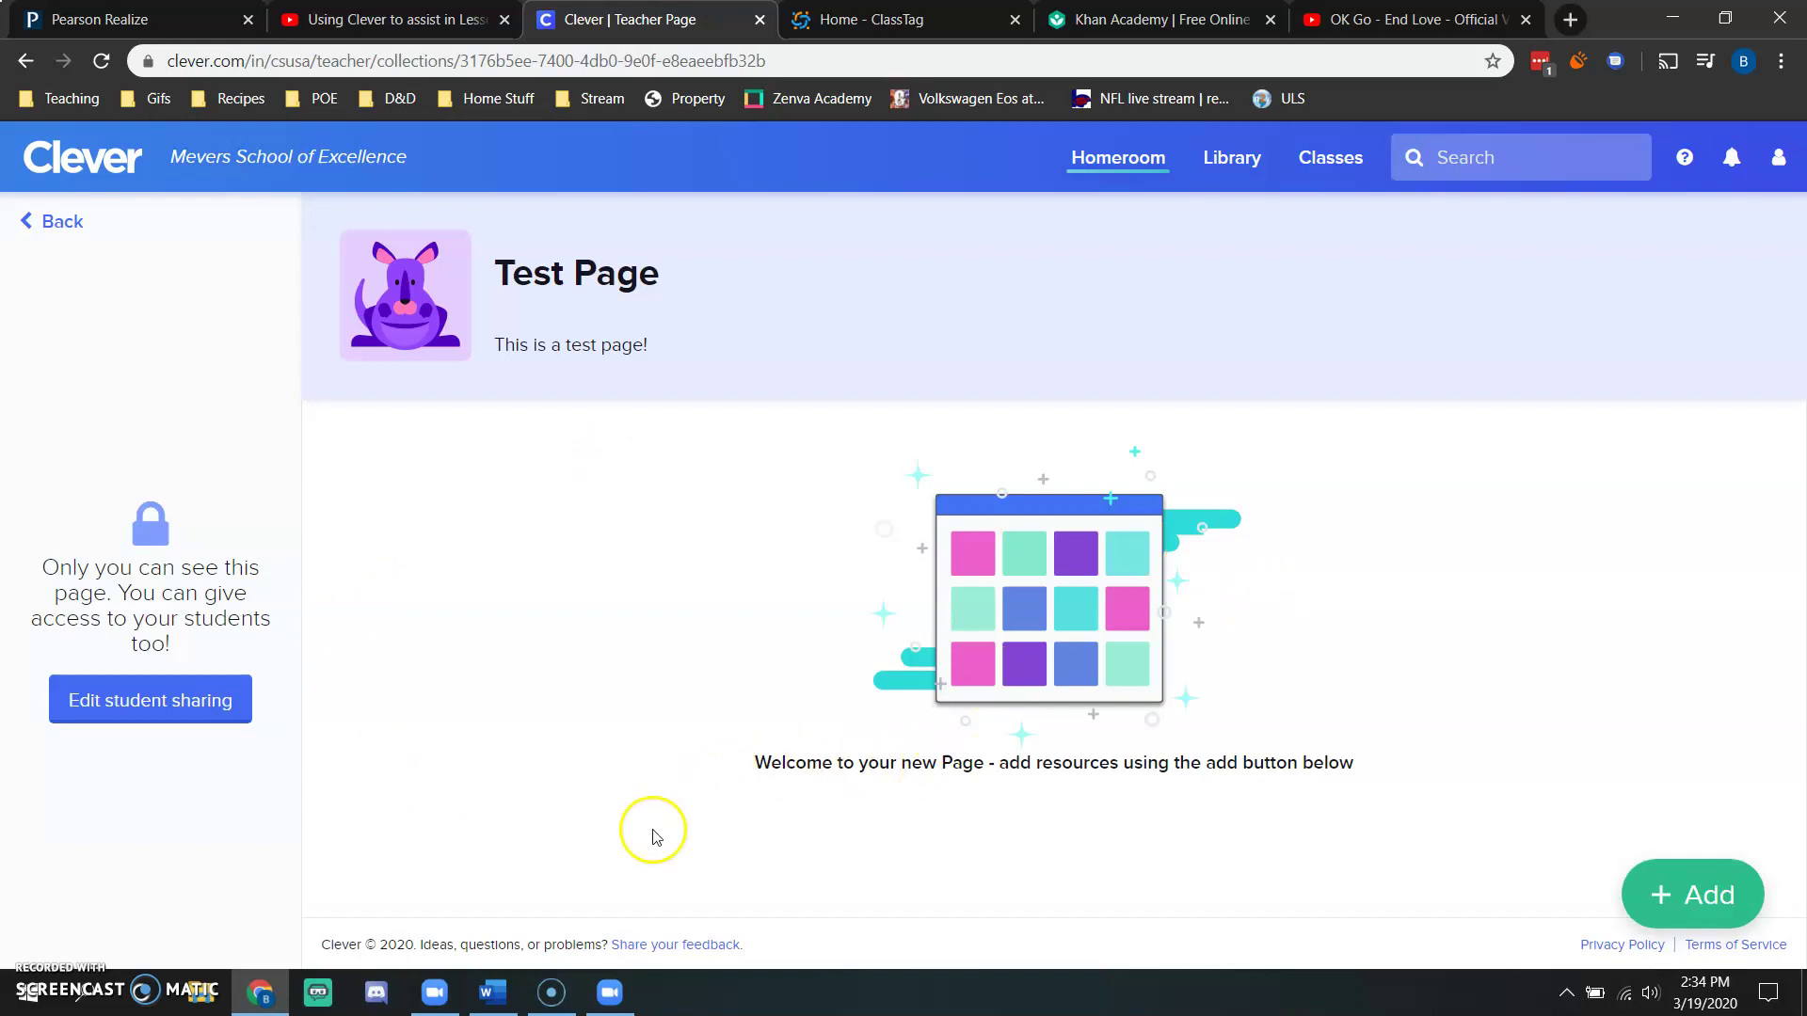
# - Search apps for 'ready' and add the district i-Ready app to Test Page
pyautogui.click(1744, 907)
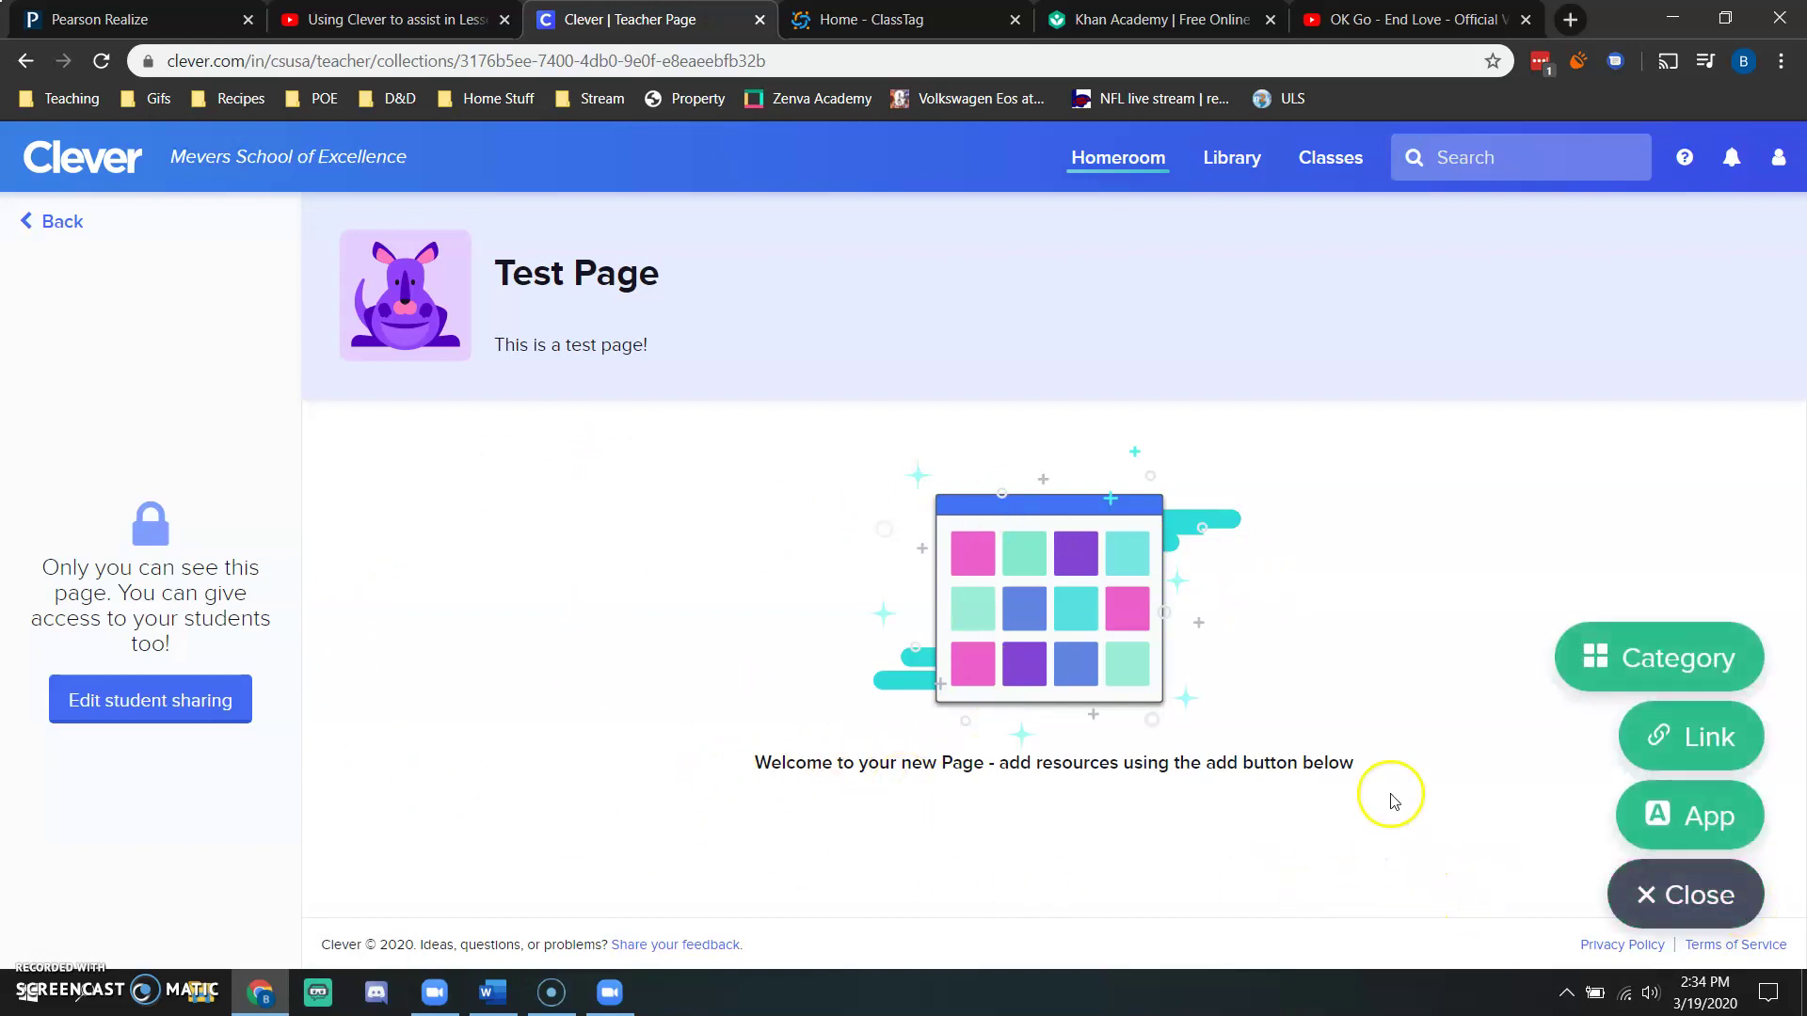
pyautogui.click(1684, 902)
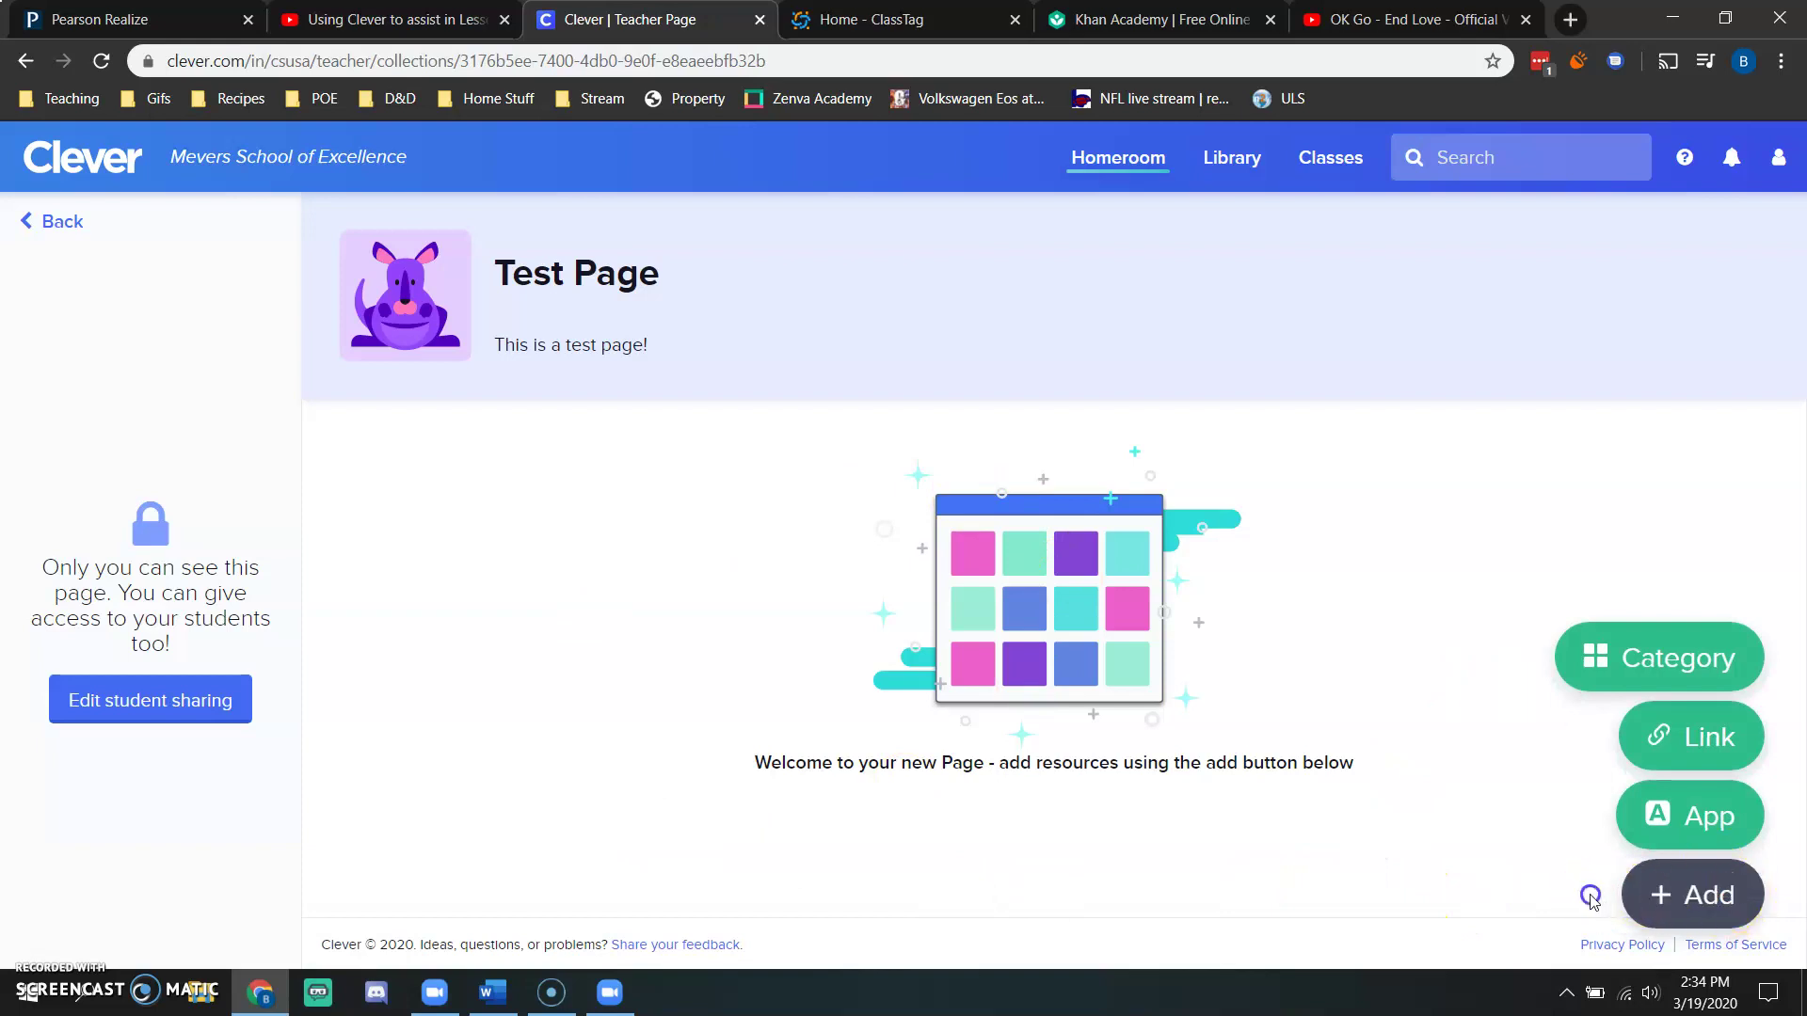
pyautogui.click(1674, 902)
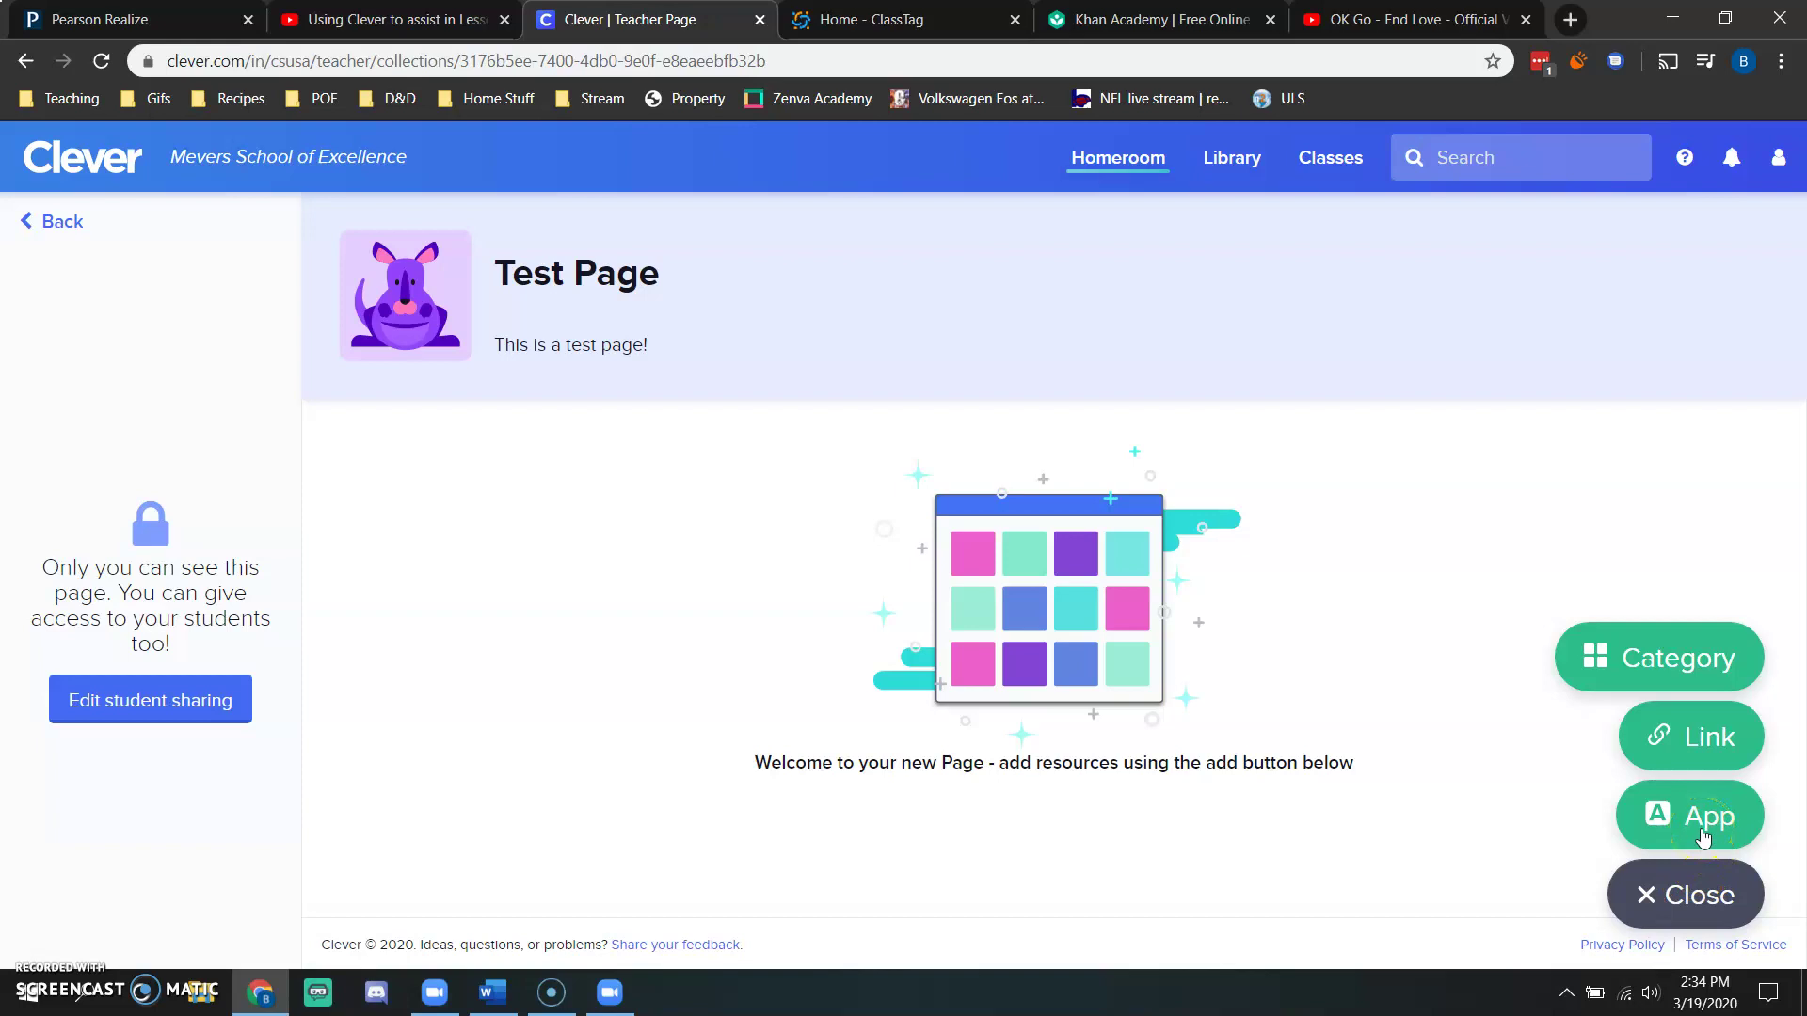
pyautogui.click(1709, 845)
pyautogui.click(1699, 817)
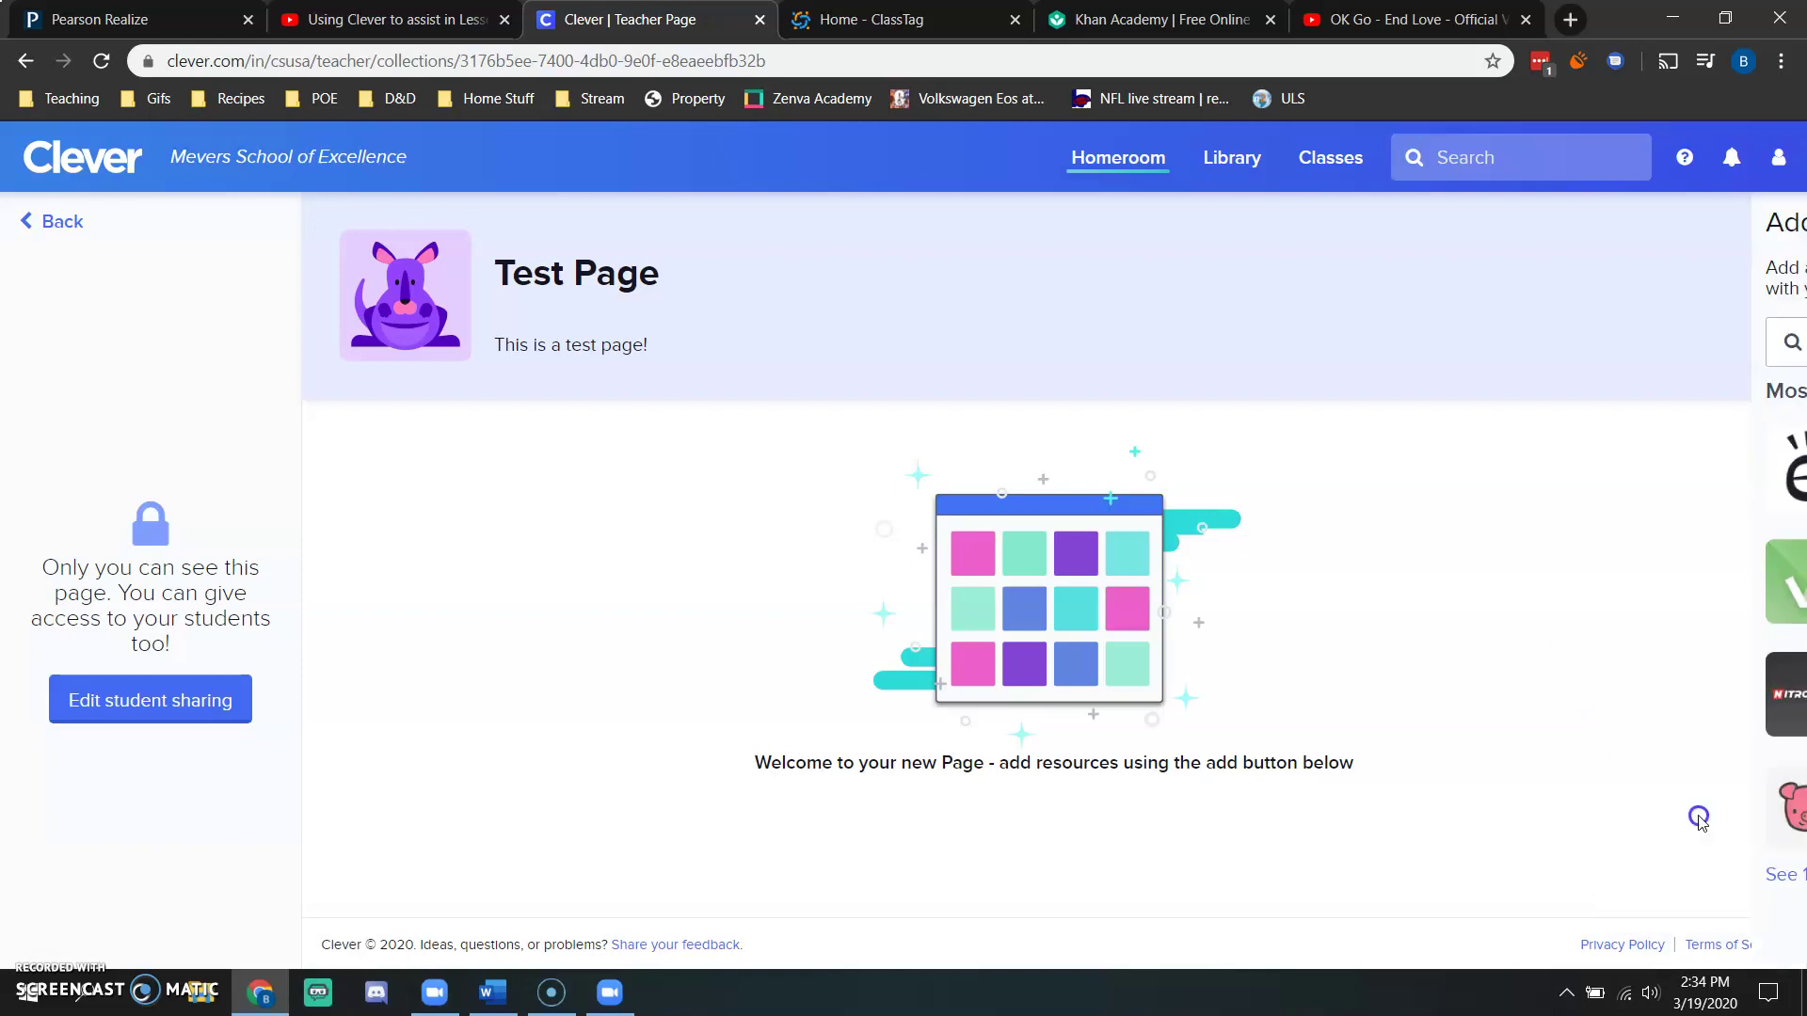
pyautogui.click(1506, 342)
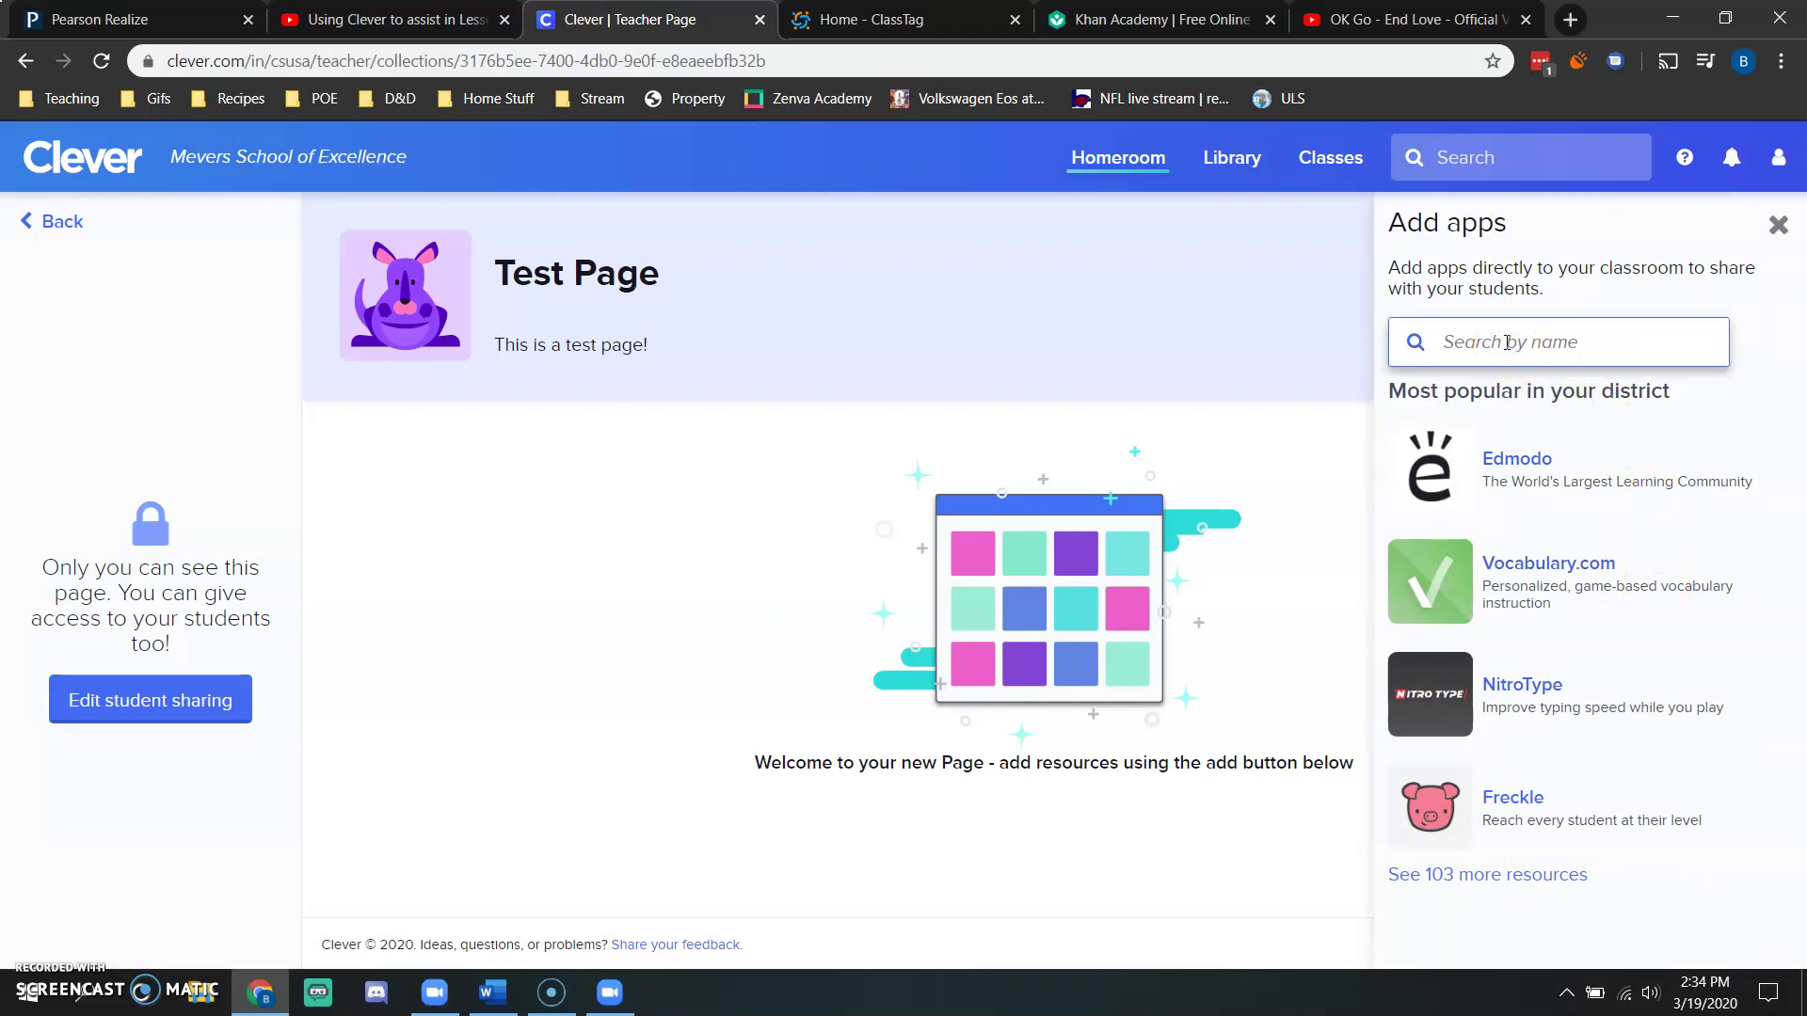
pyautogui.write('ready')
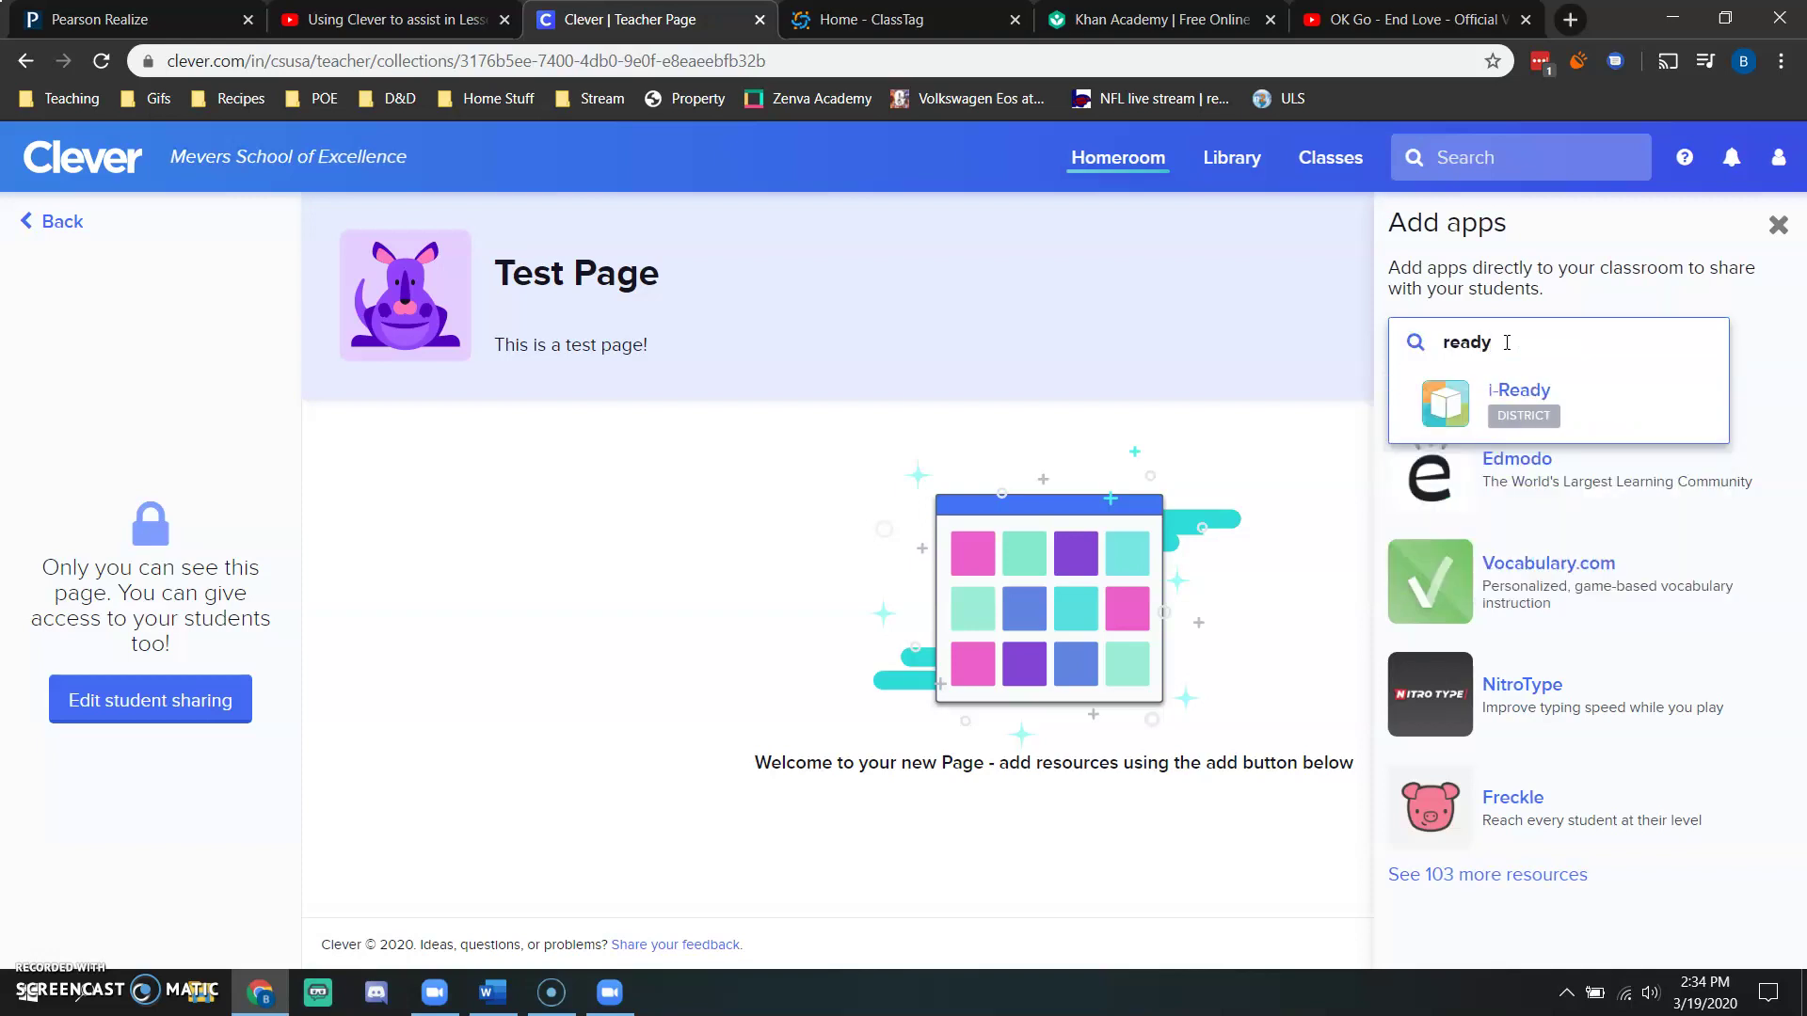
pyautogui.click(1457, 417)
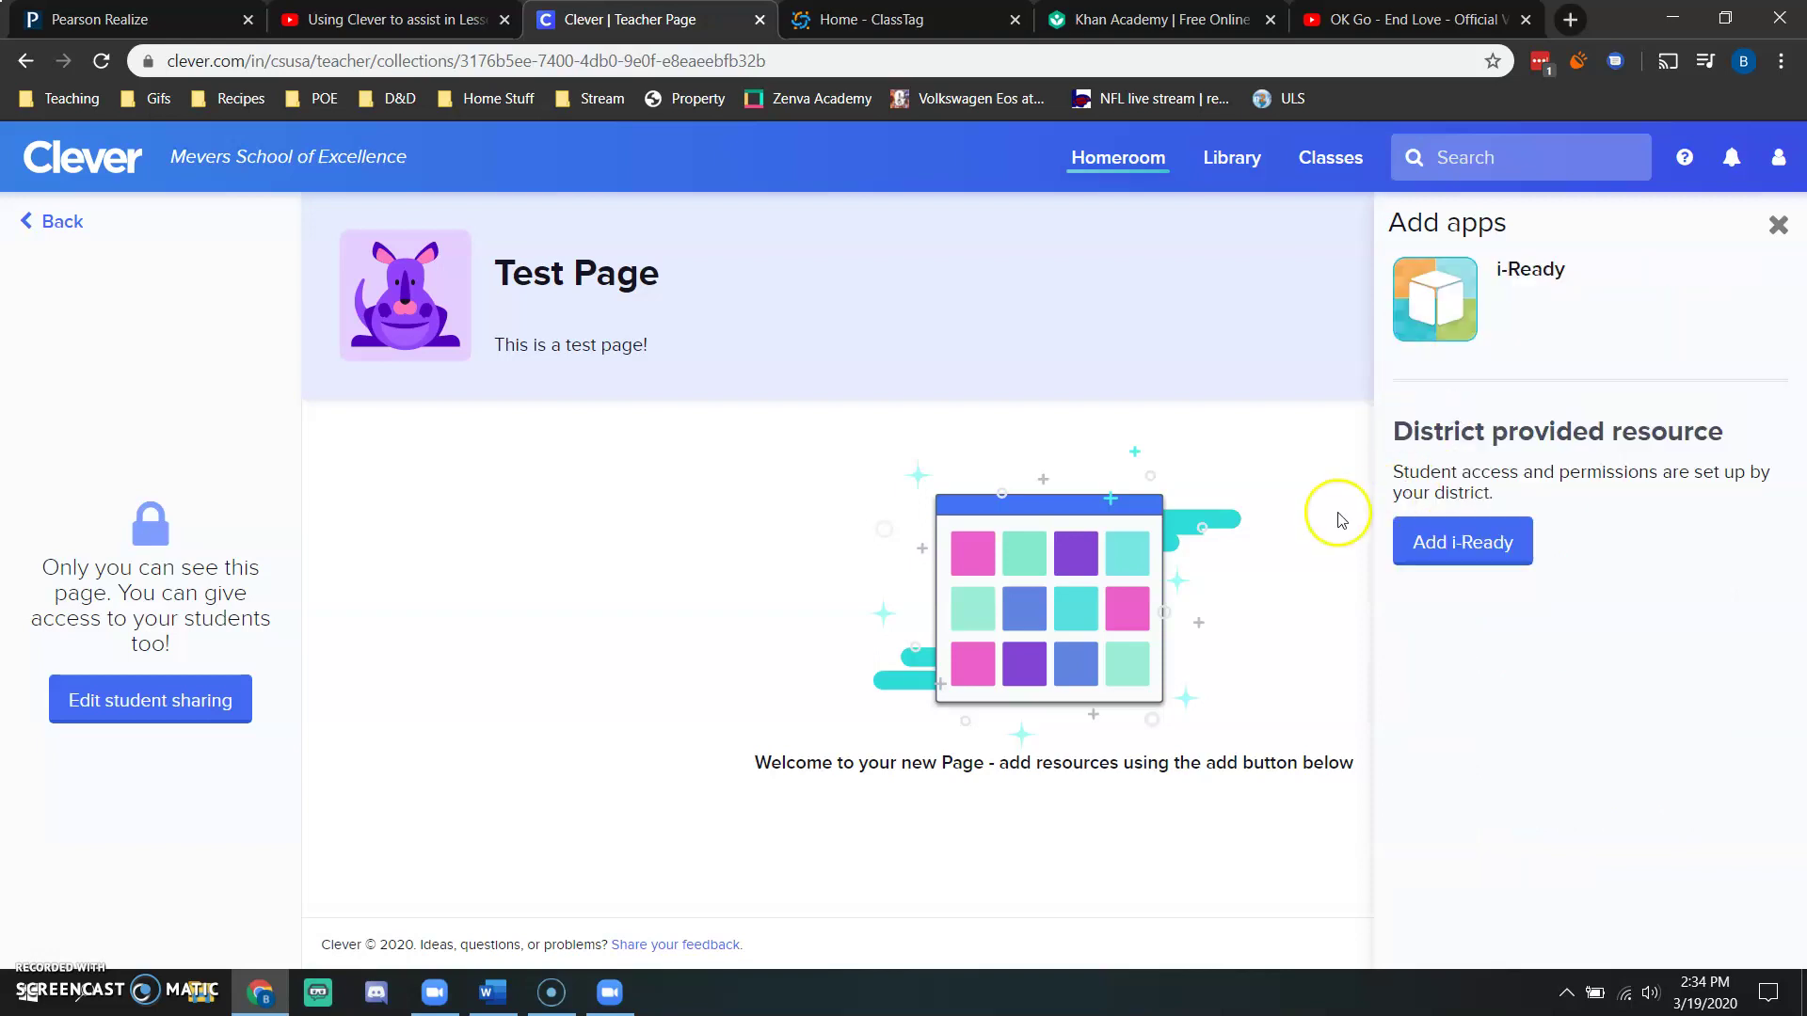
pyautogui.click(1465, 544)
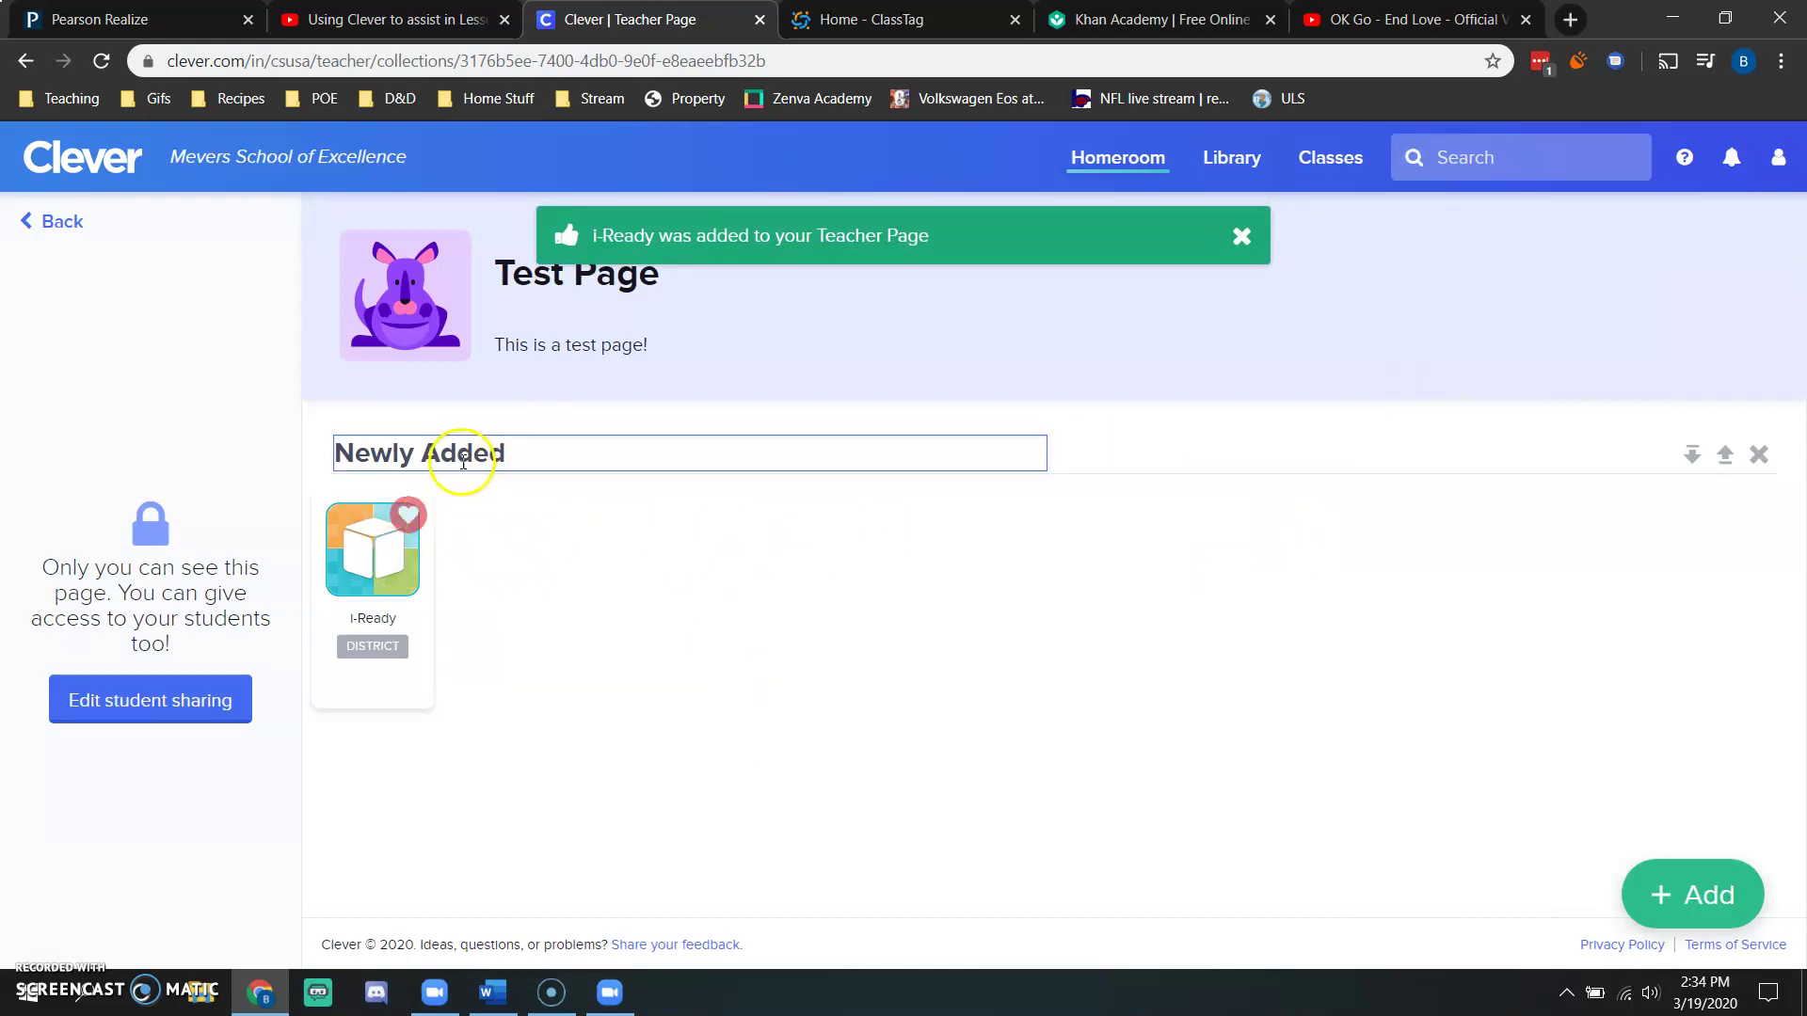
# - Rename the 'Newly Added' category holding i-Ready to 'Test 1'
pyautogui.click(528, 455)
pyautogui.moveTo(529, 456); pyautogui.dragTo(320, 435)
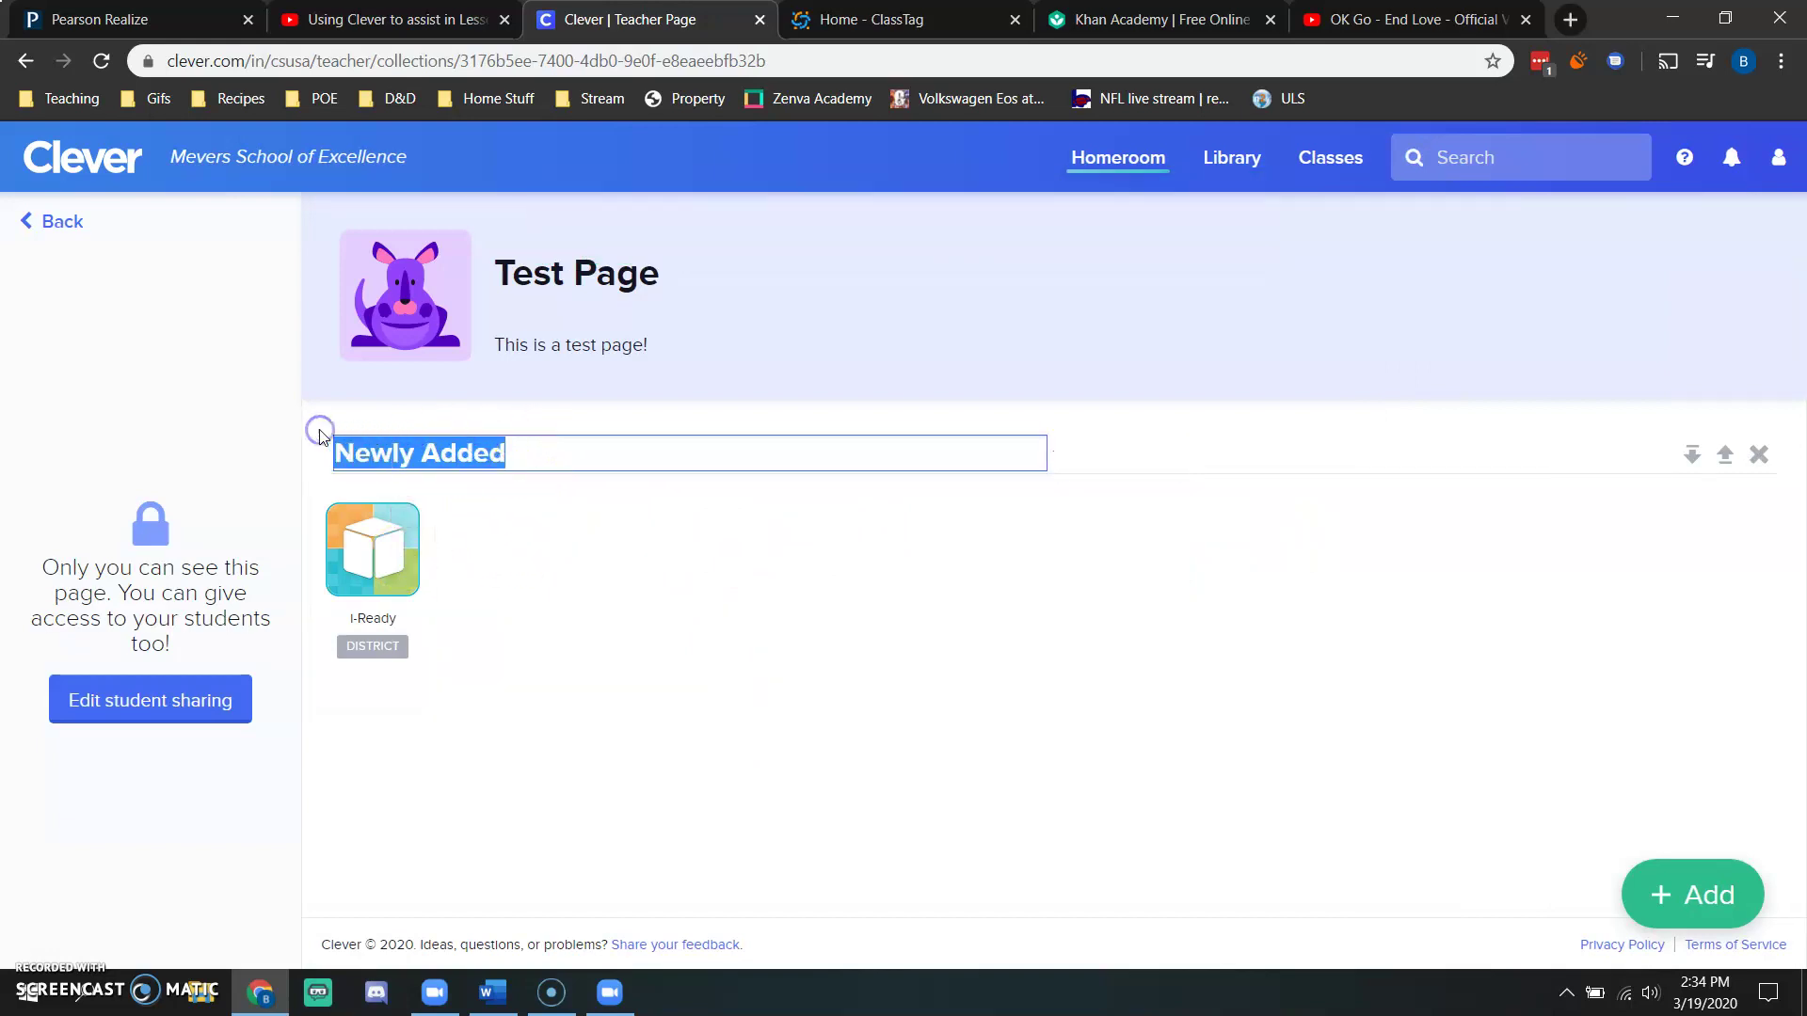
pyautogui.write('Test')
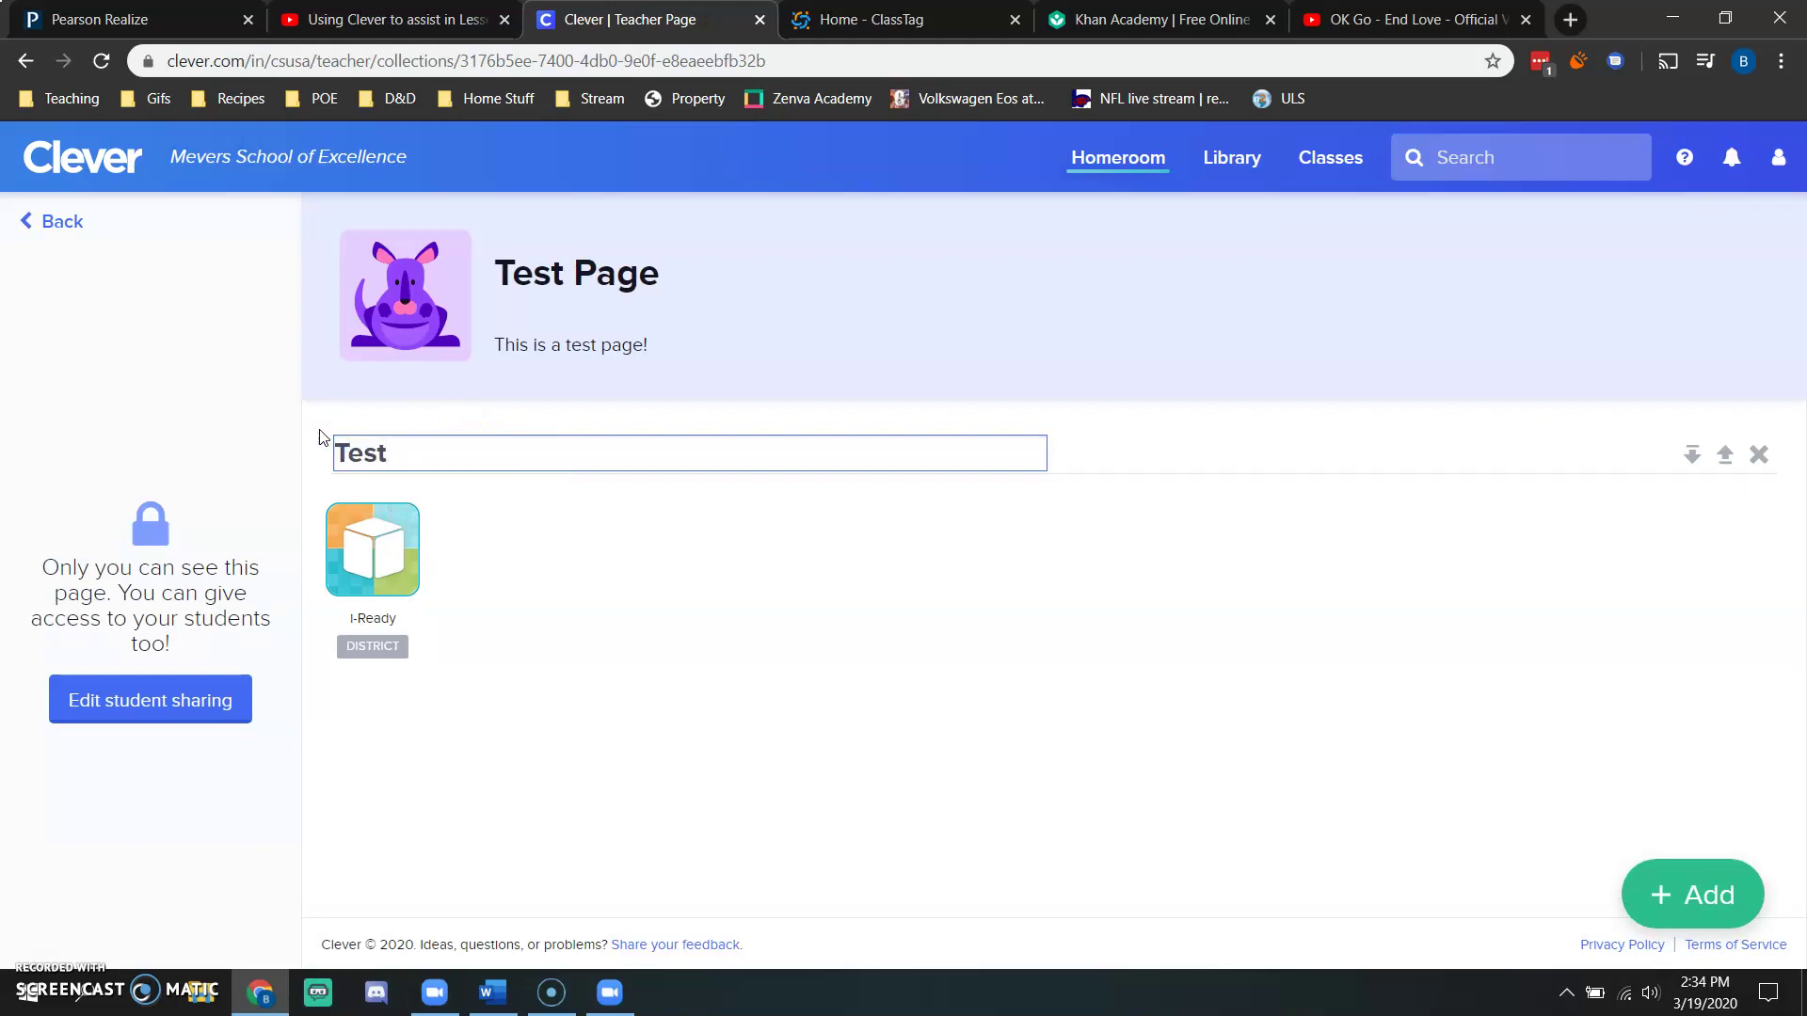
pyautogui.write(' 1')
pyautogui.click(532, 743)
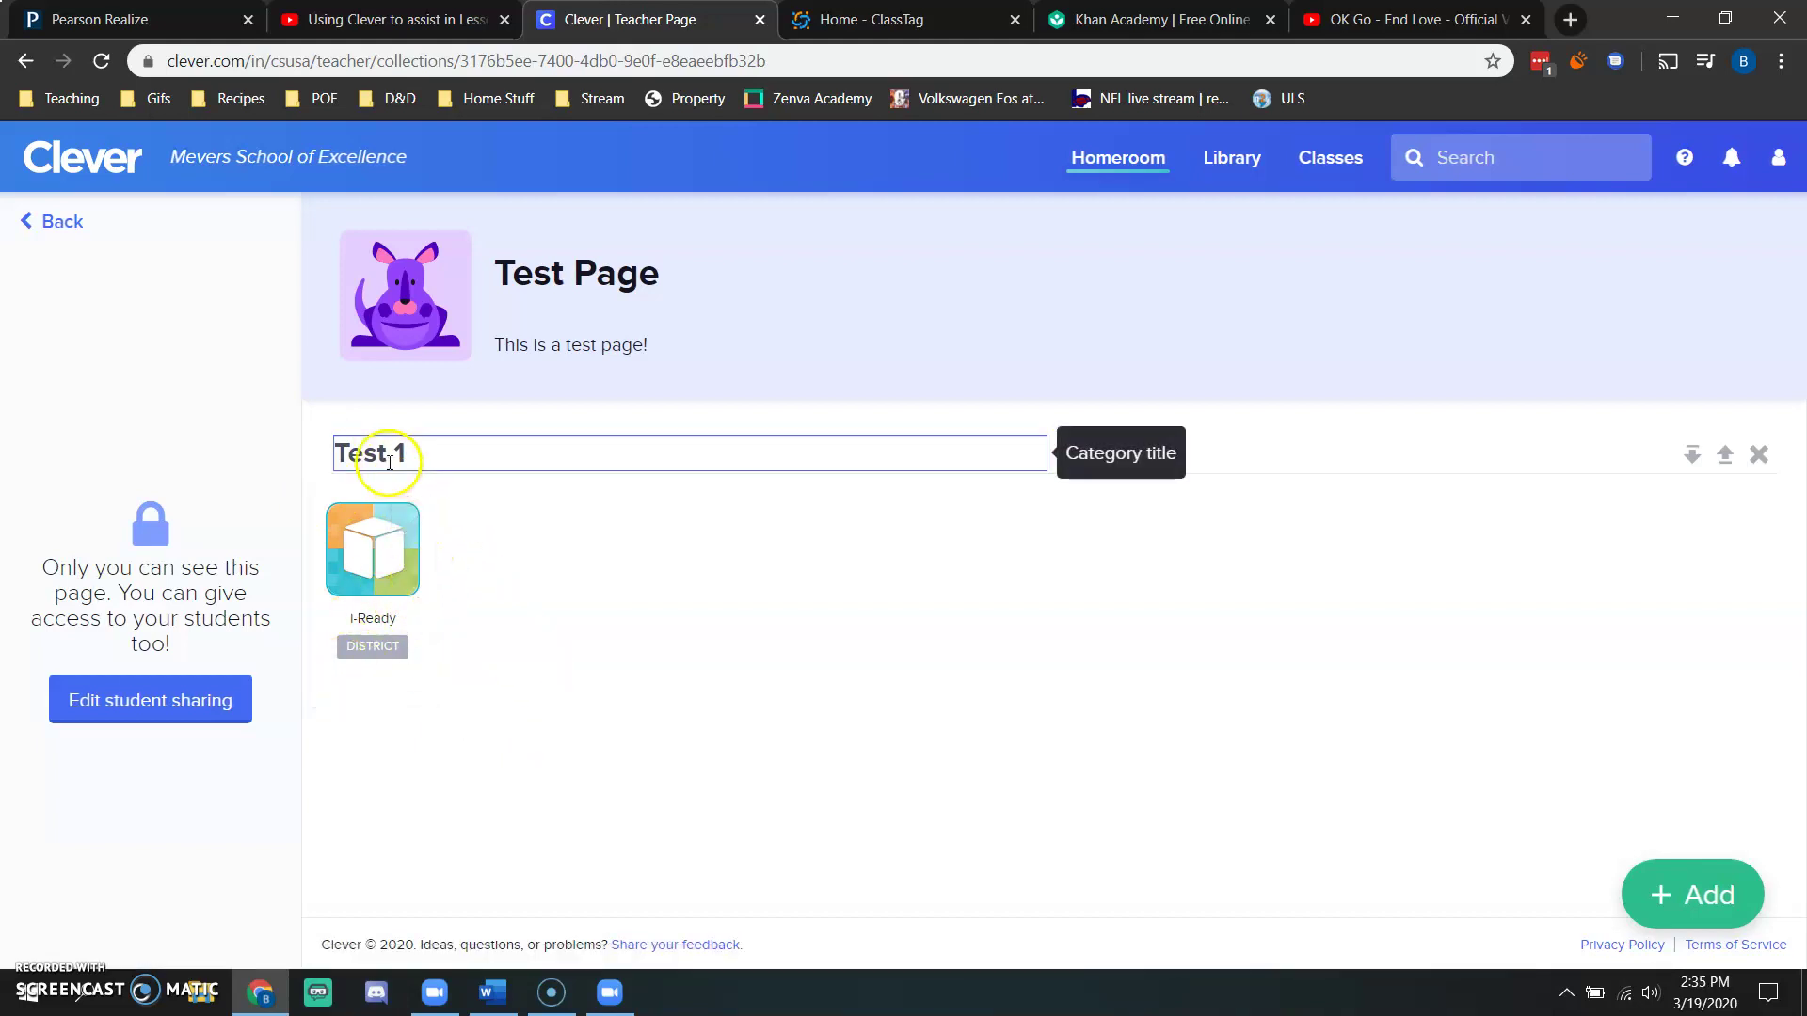
# - Start a new link and select the Khan Academy URL in its browser tab
pyautogui.click(1670, 918)
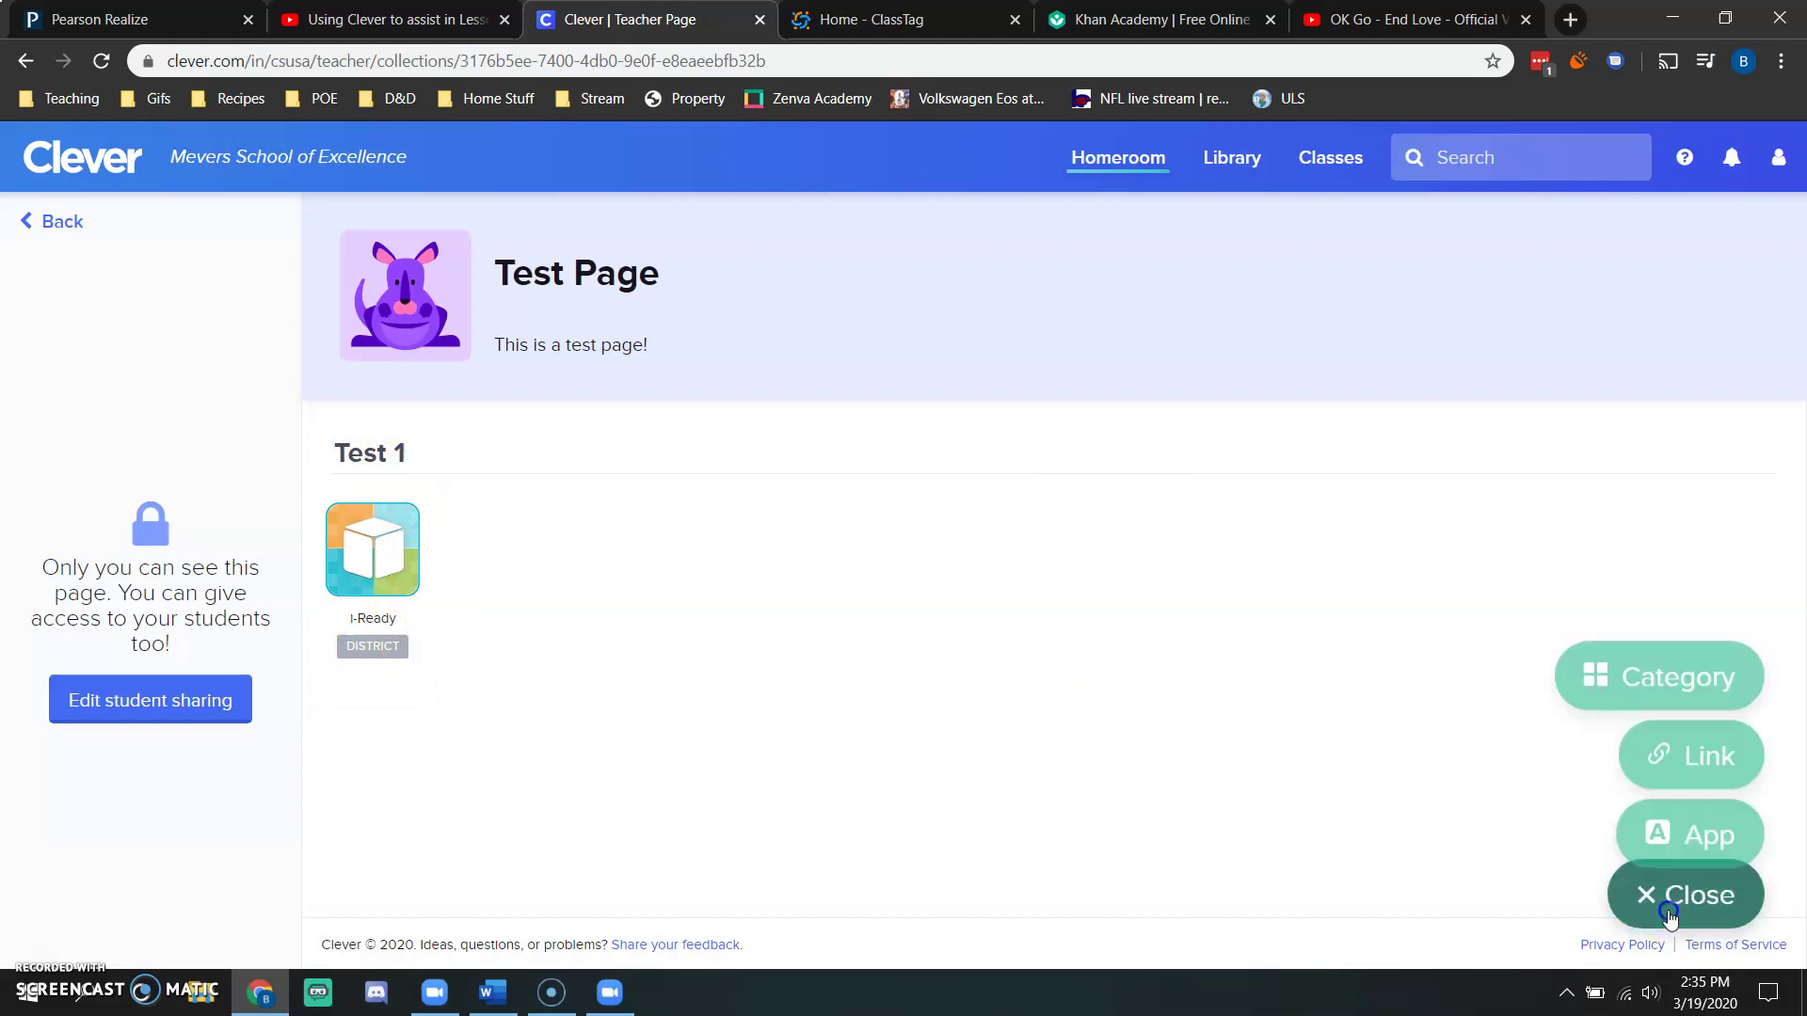
pyautogui.click(1691, 735)
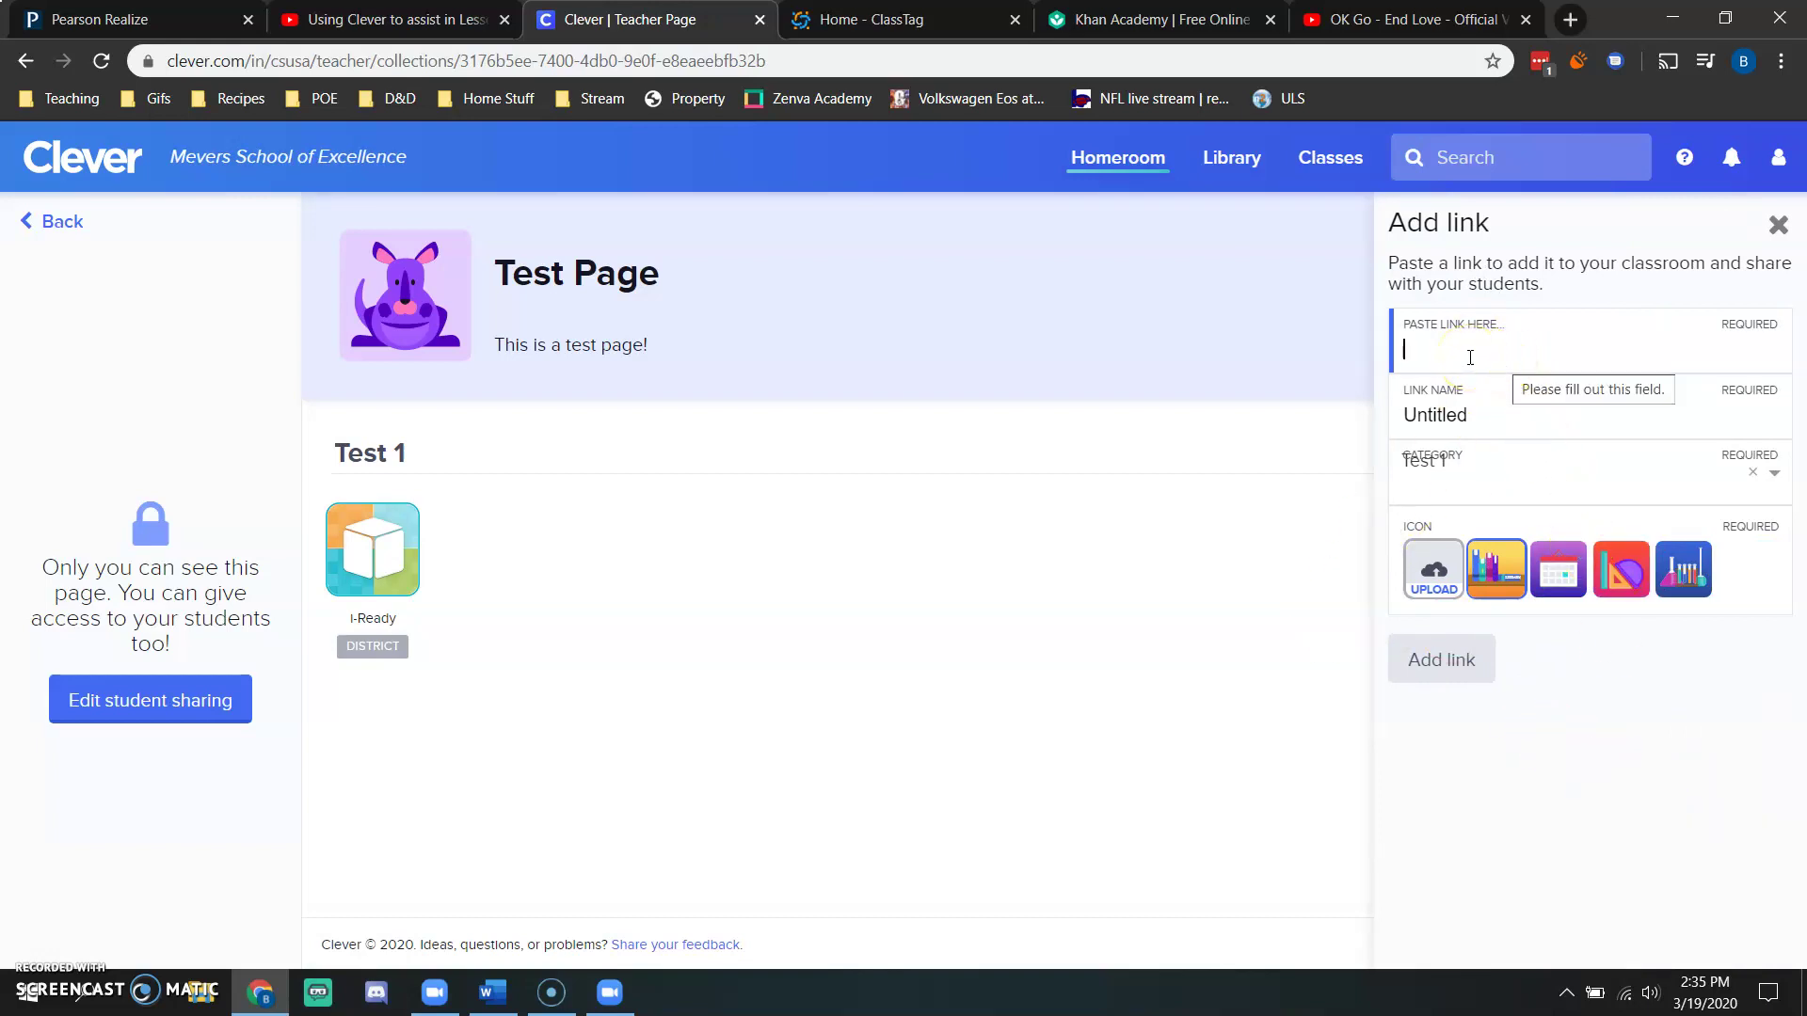
pyautogui.click(1239, 28)
pyautogui.click(406, 55)
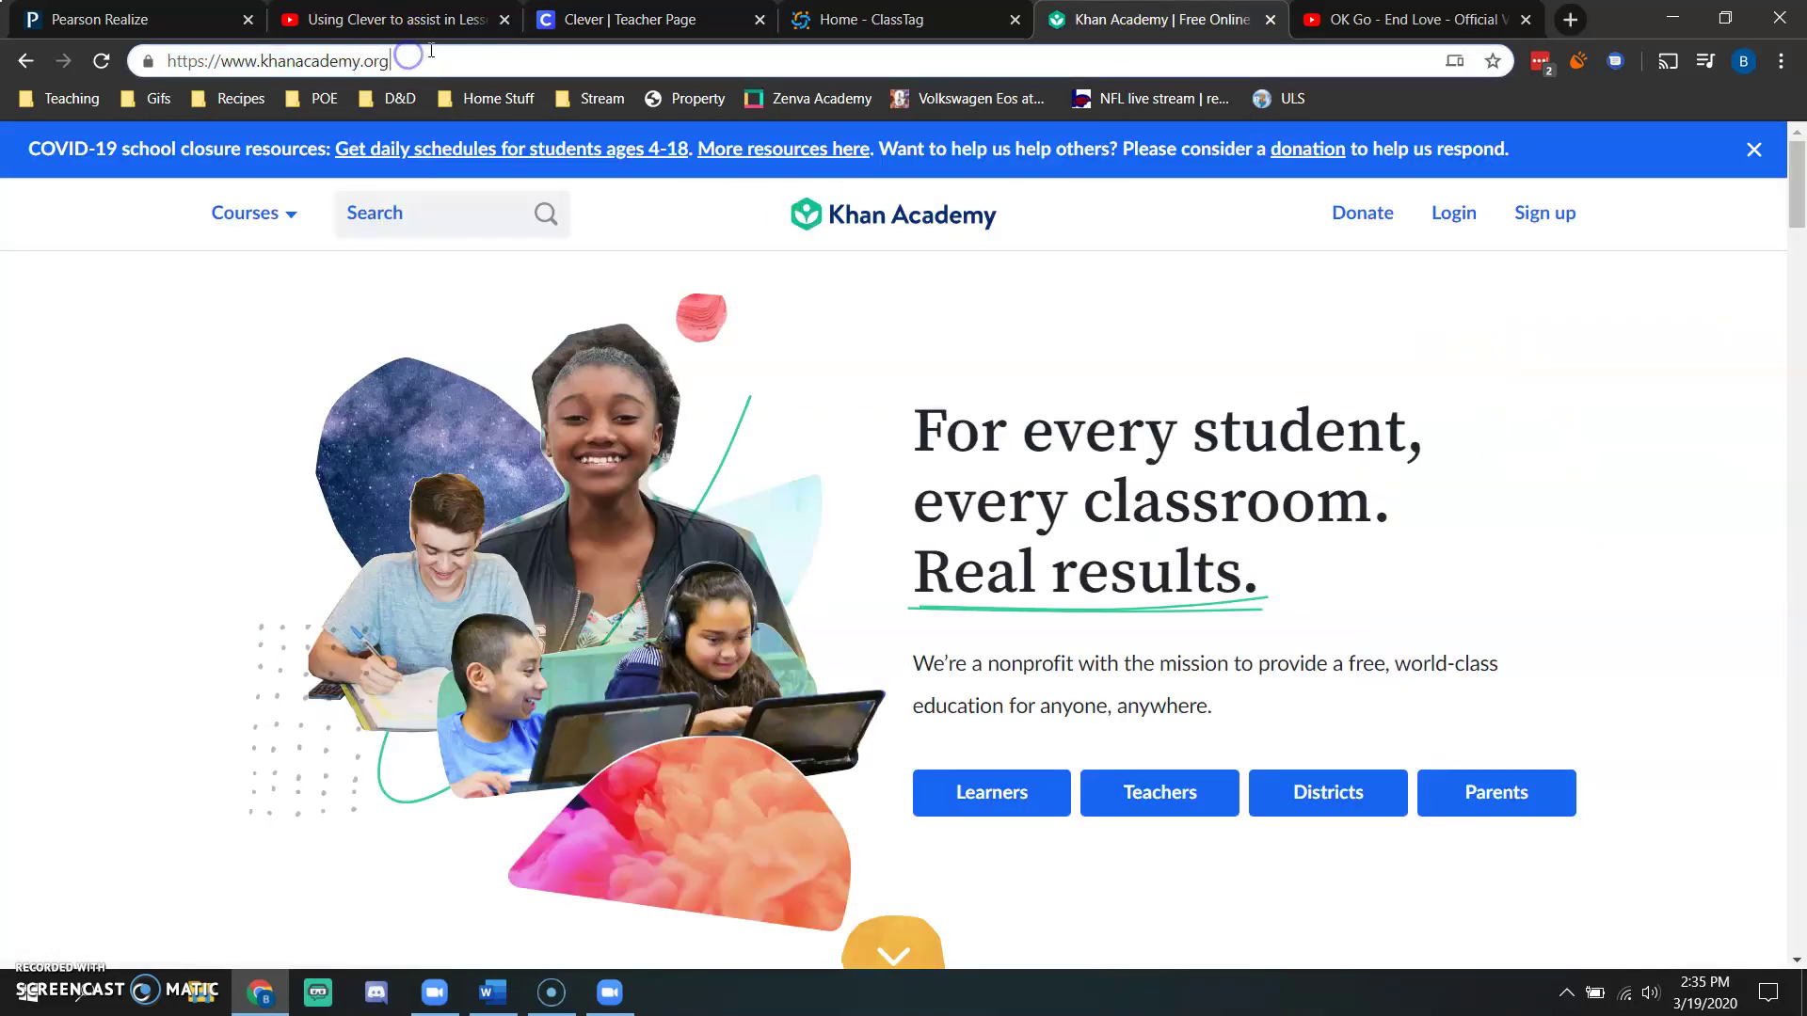
pyautogui.tripleClick(403, 56)
pyautogui.hotkey('ctrl', 'c')
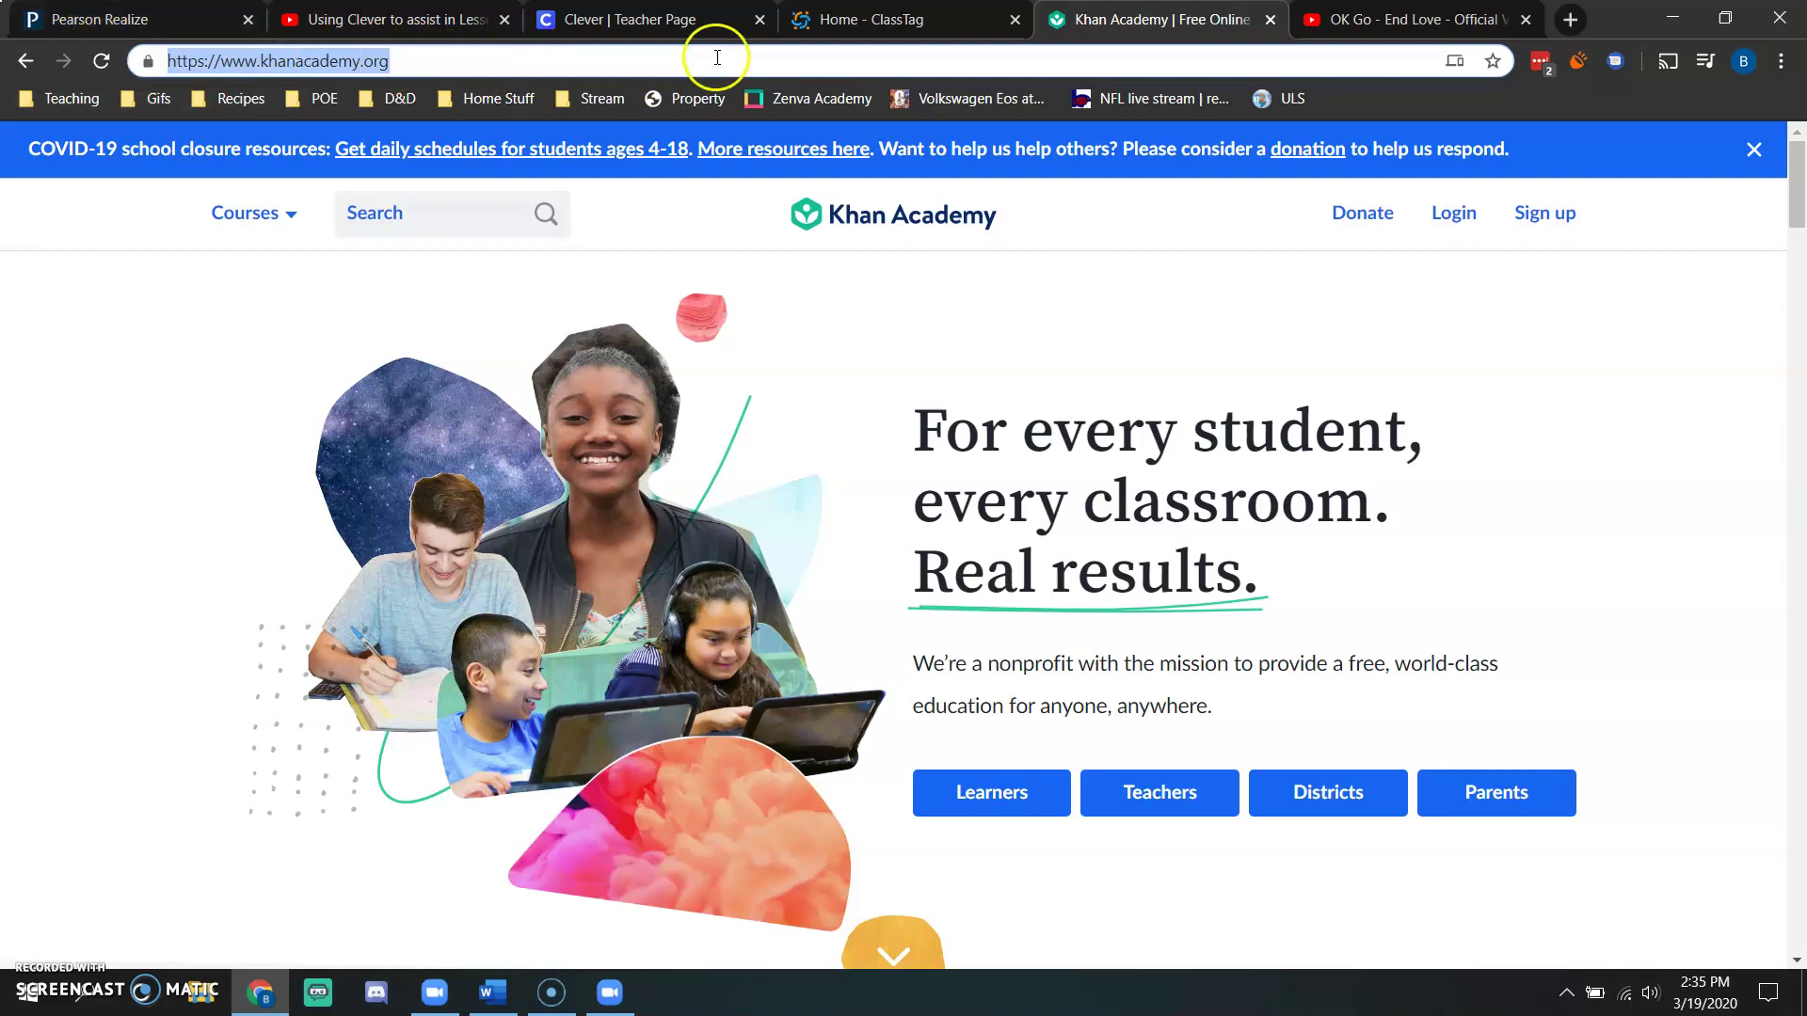
# - Add a 'Khan' link to khanacademy.org under Test 1 with the red geometry icon
pyautogui.click(637, 16)
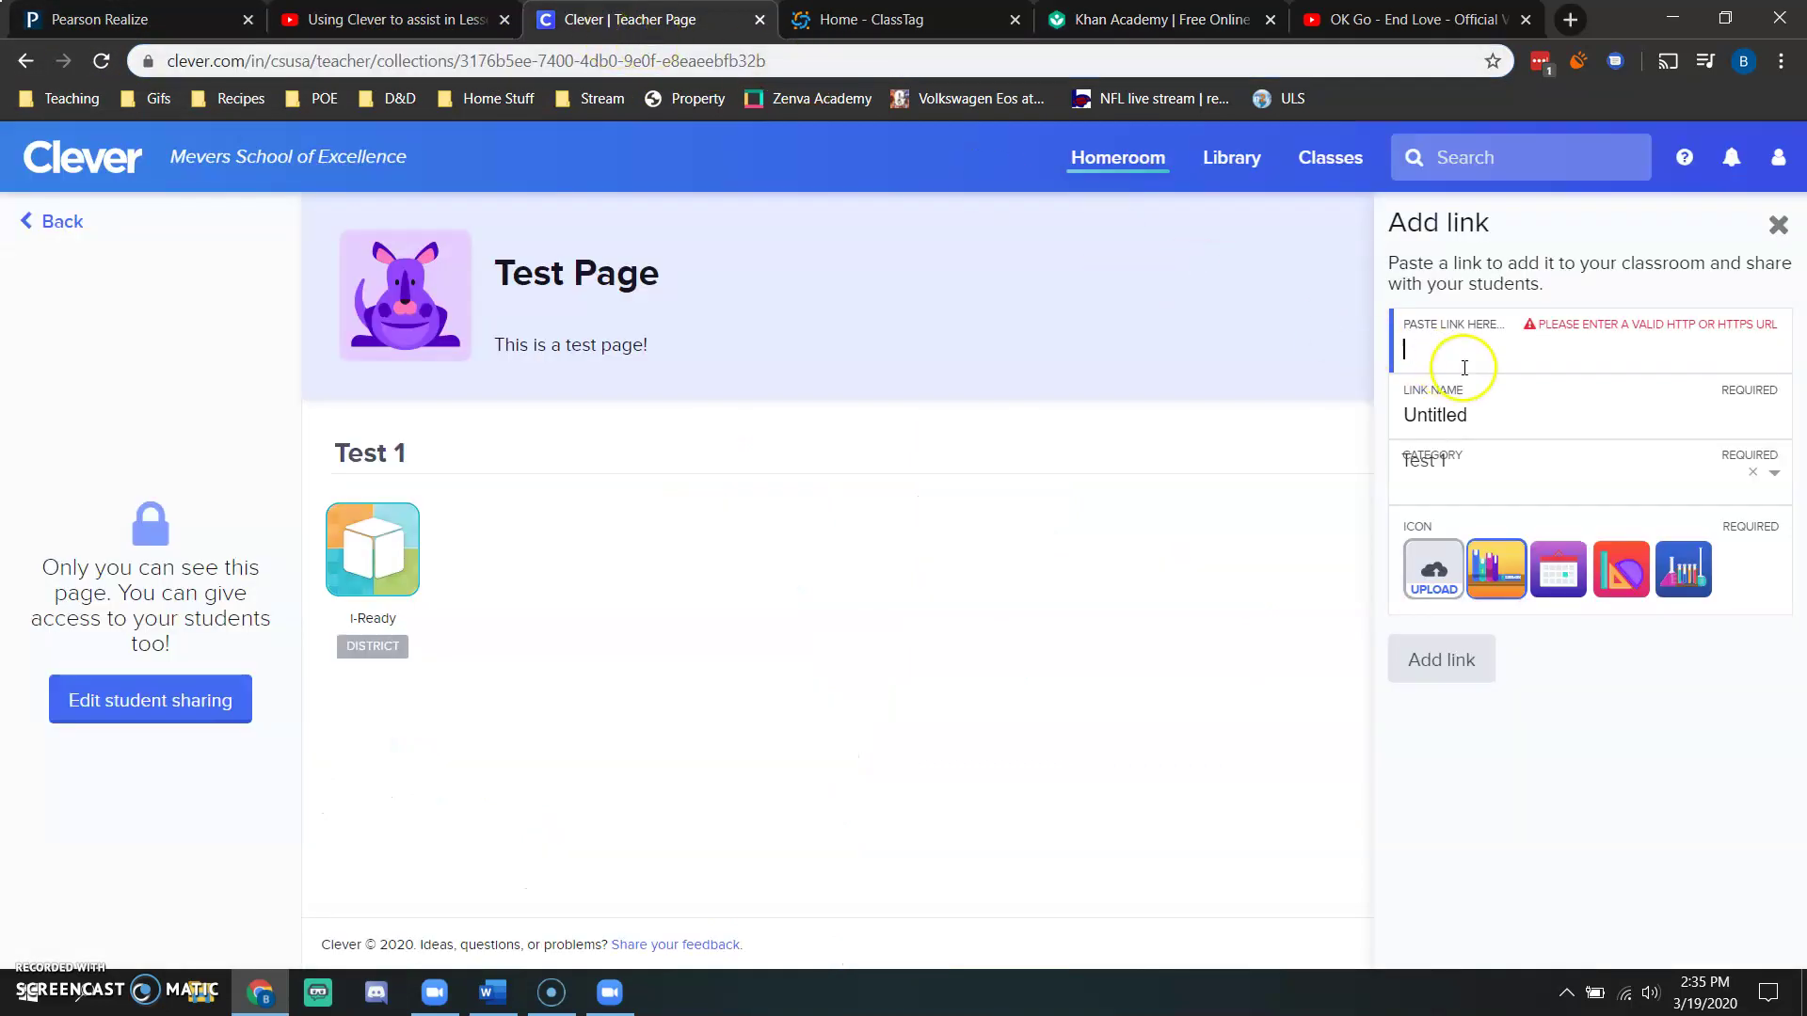
pyautogui.hotkey('ctrl', 'v')
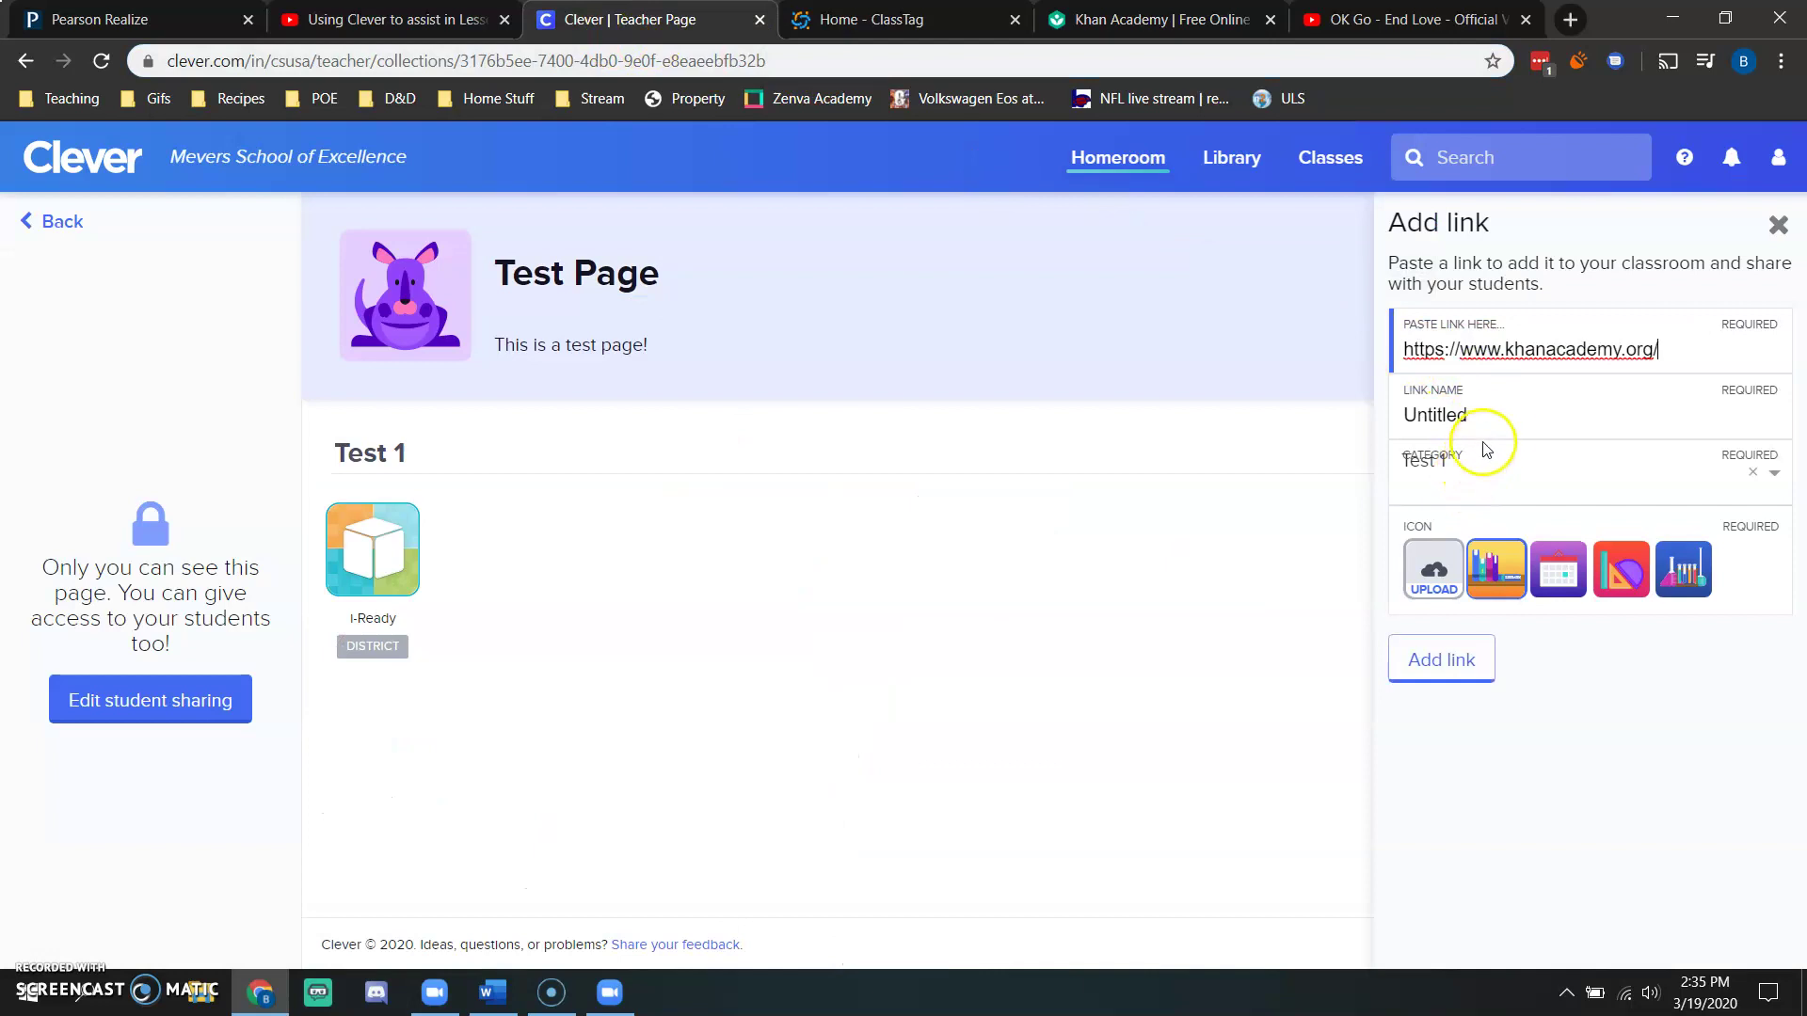
pyautogui.moveTo(1500, 411); pyautogui.dragTo(1386, 414)
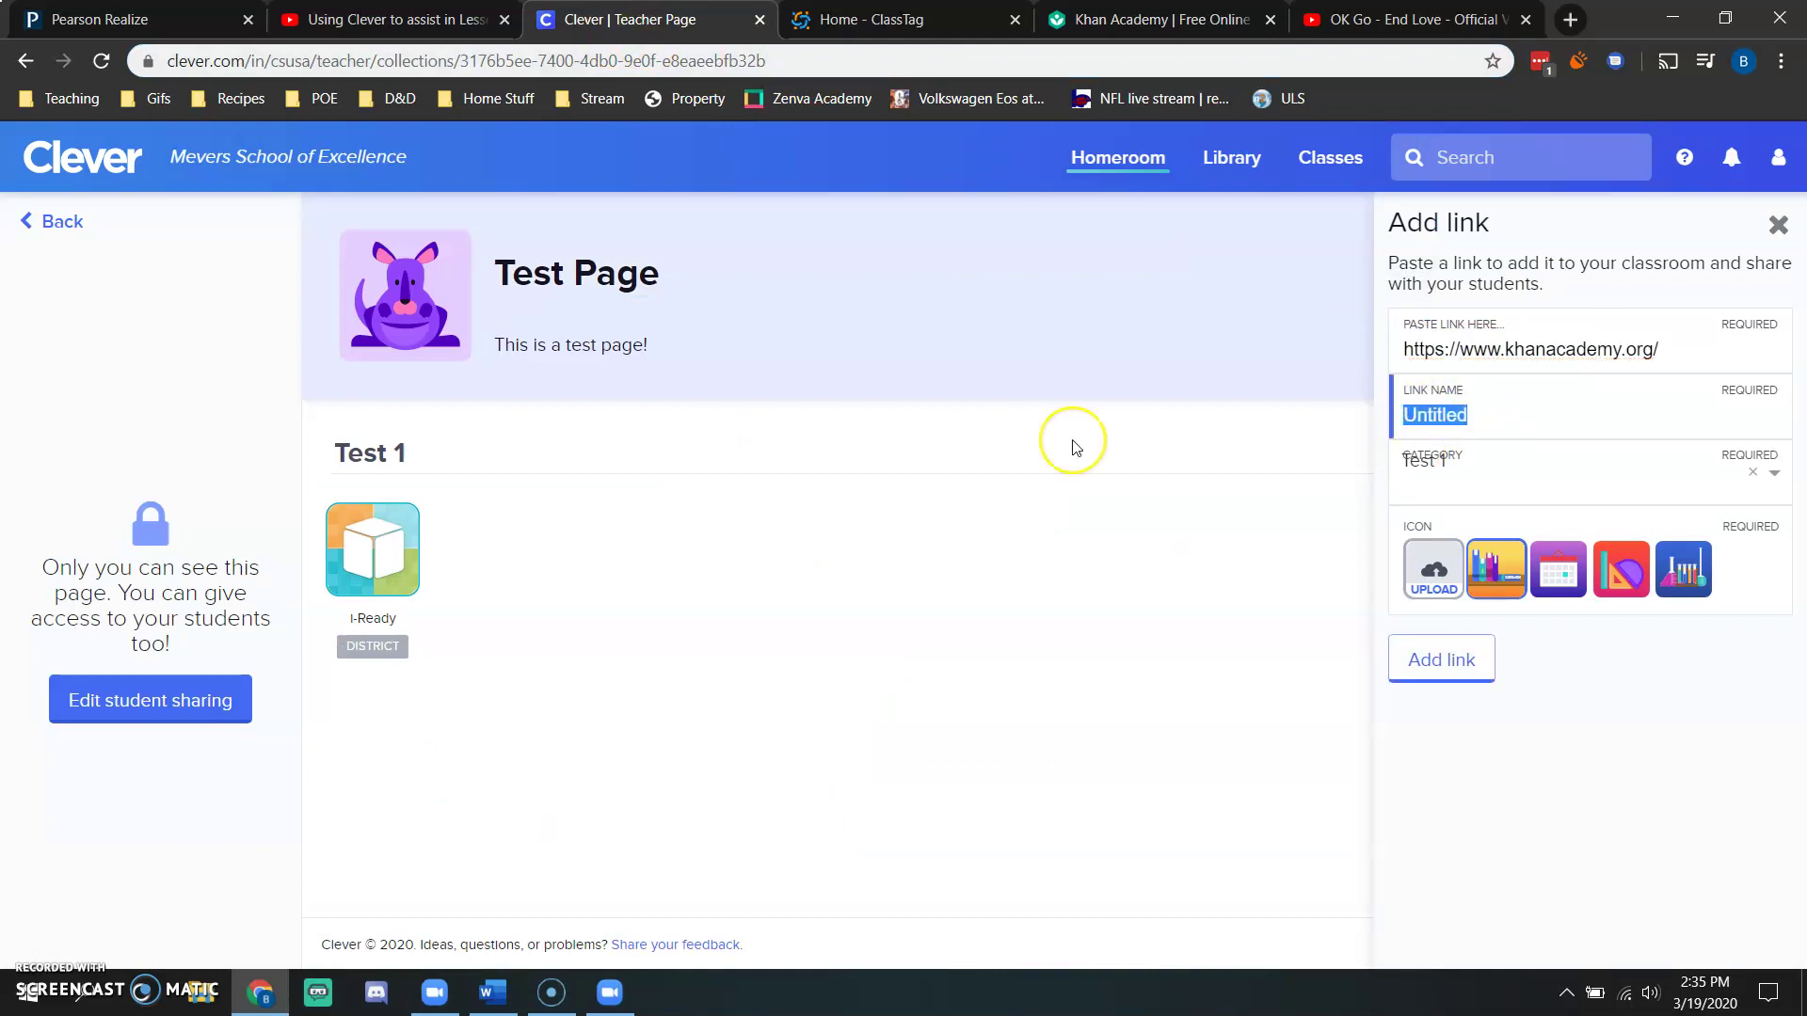
pyautogui.write('Khan')
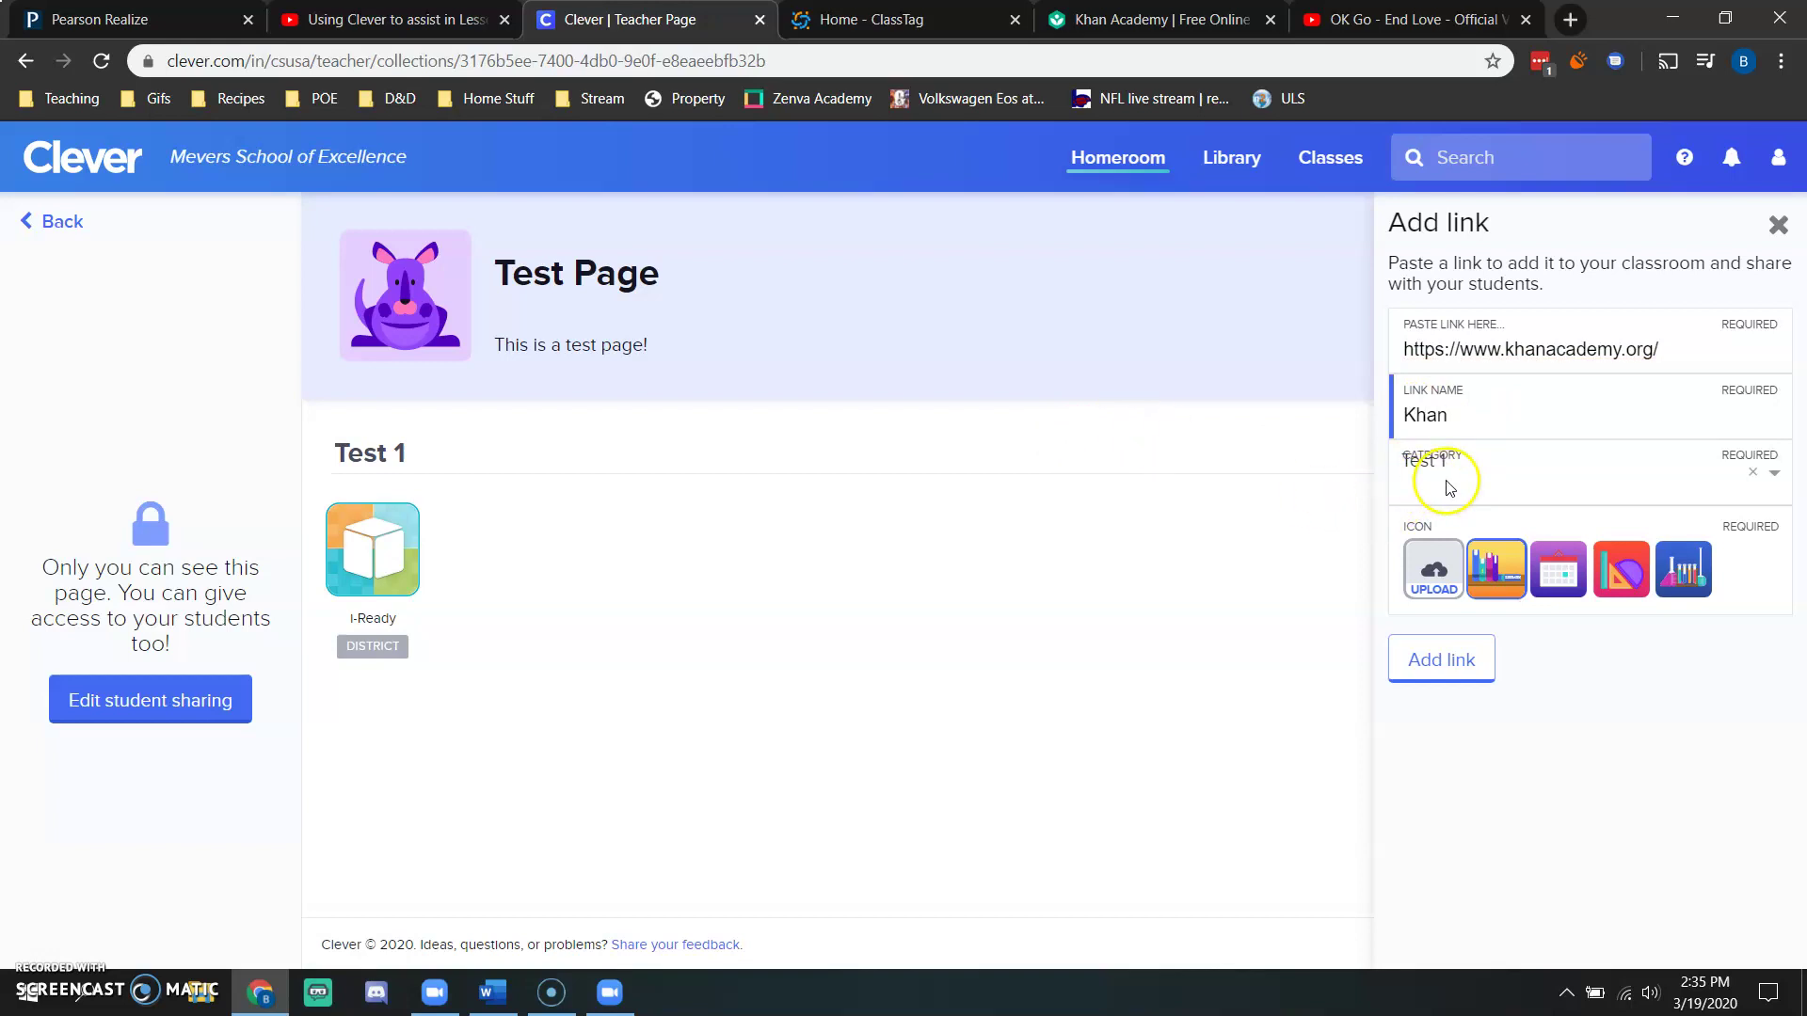
pyautogui.click(1473, 468)
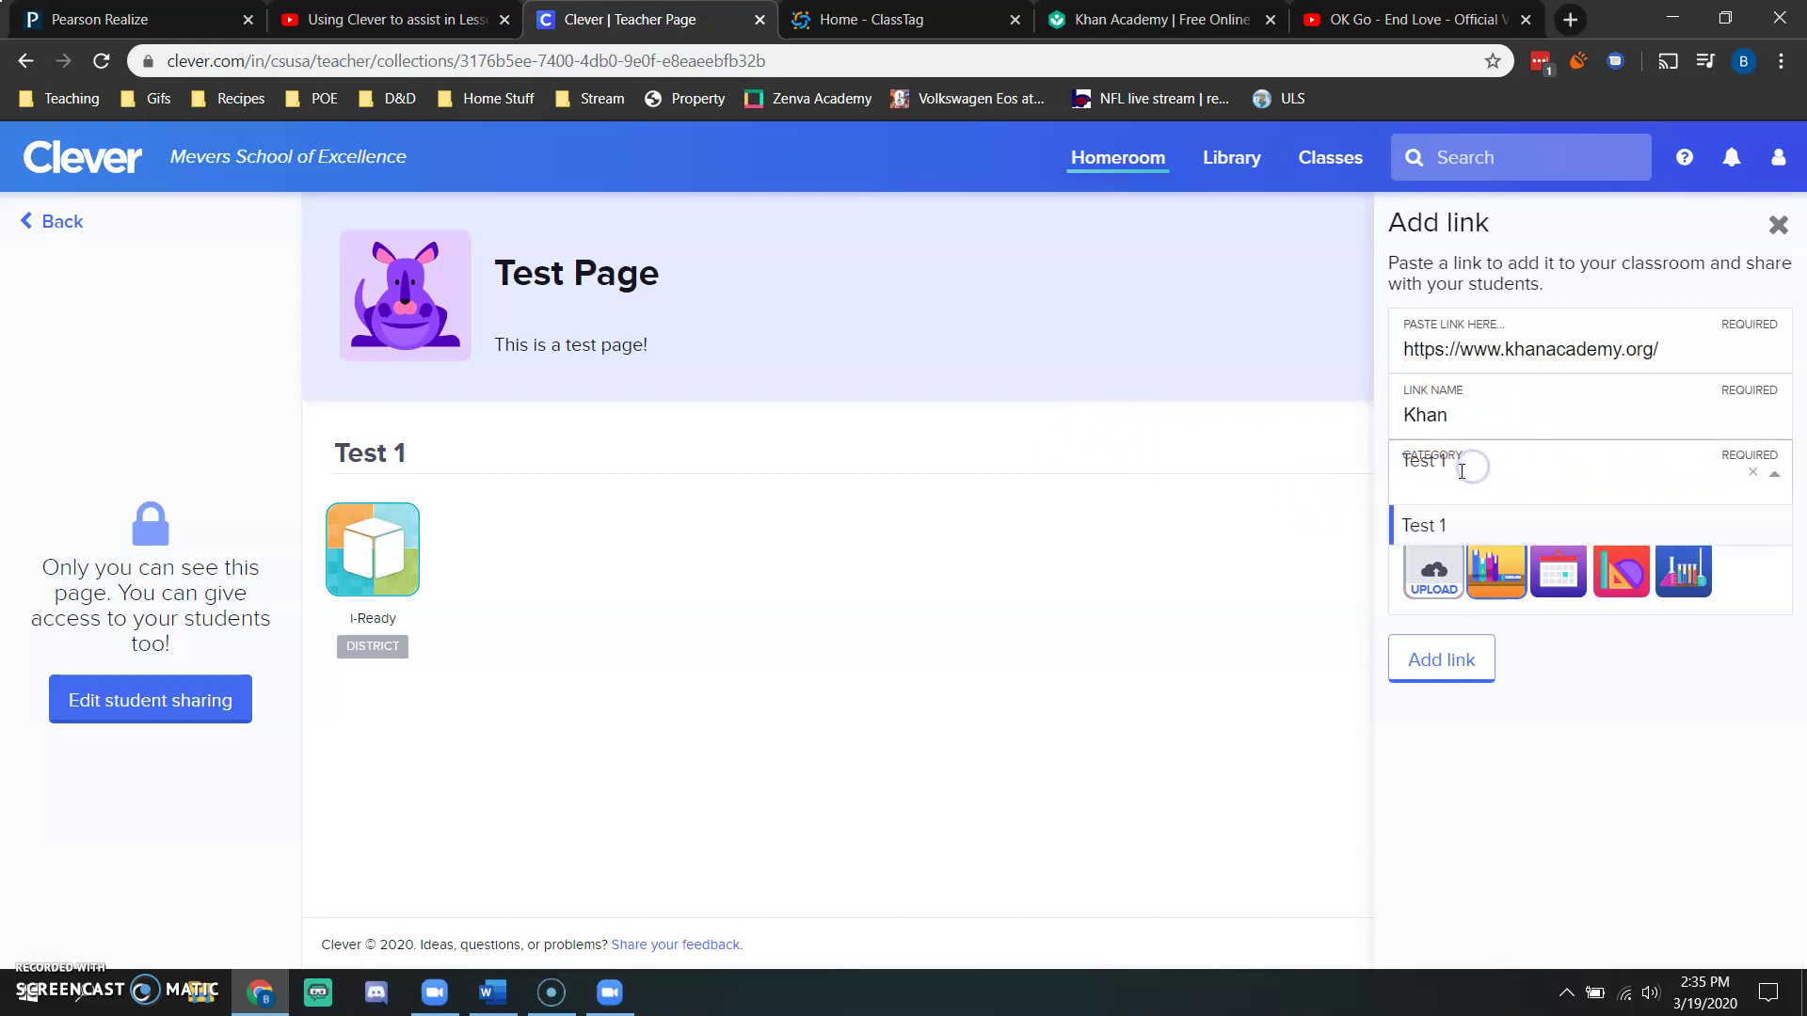
pyautogui.click(1454, 530)
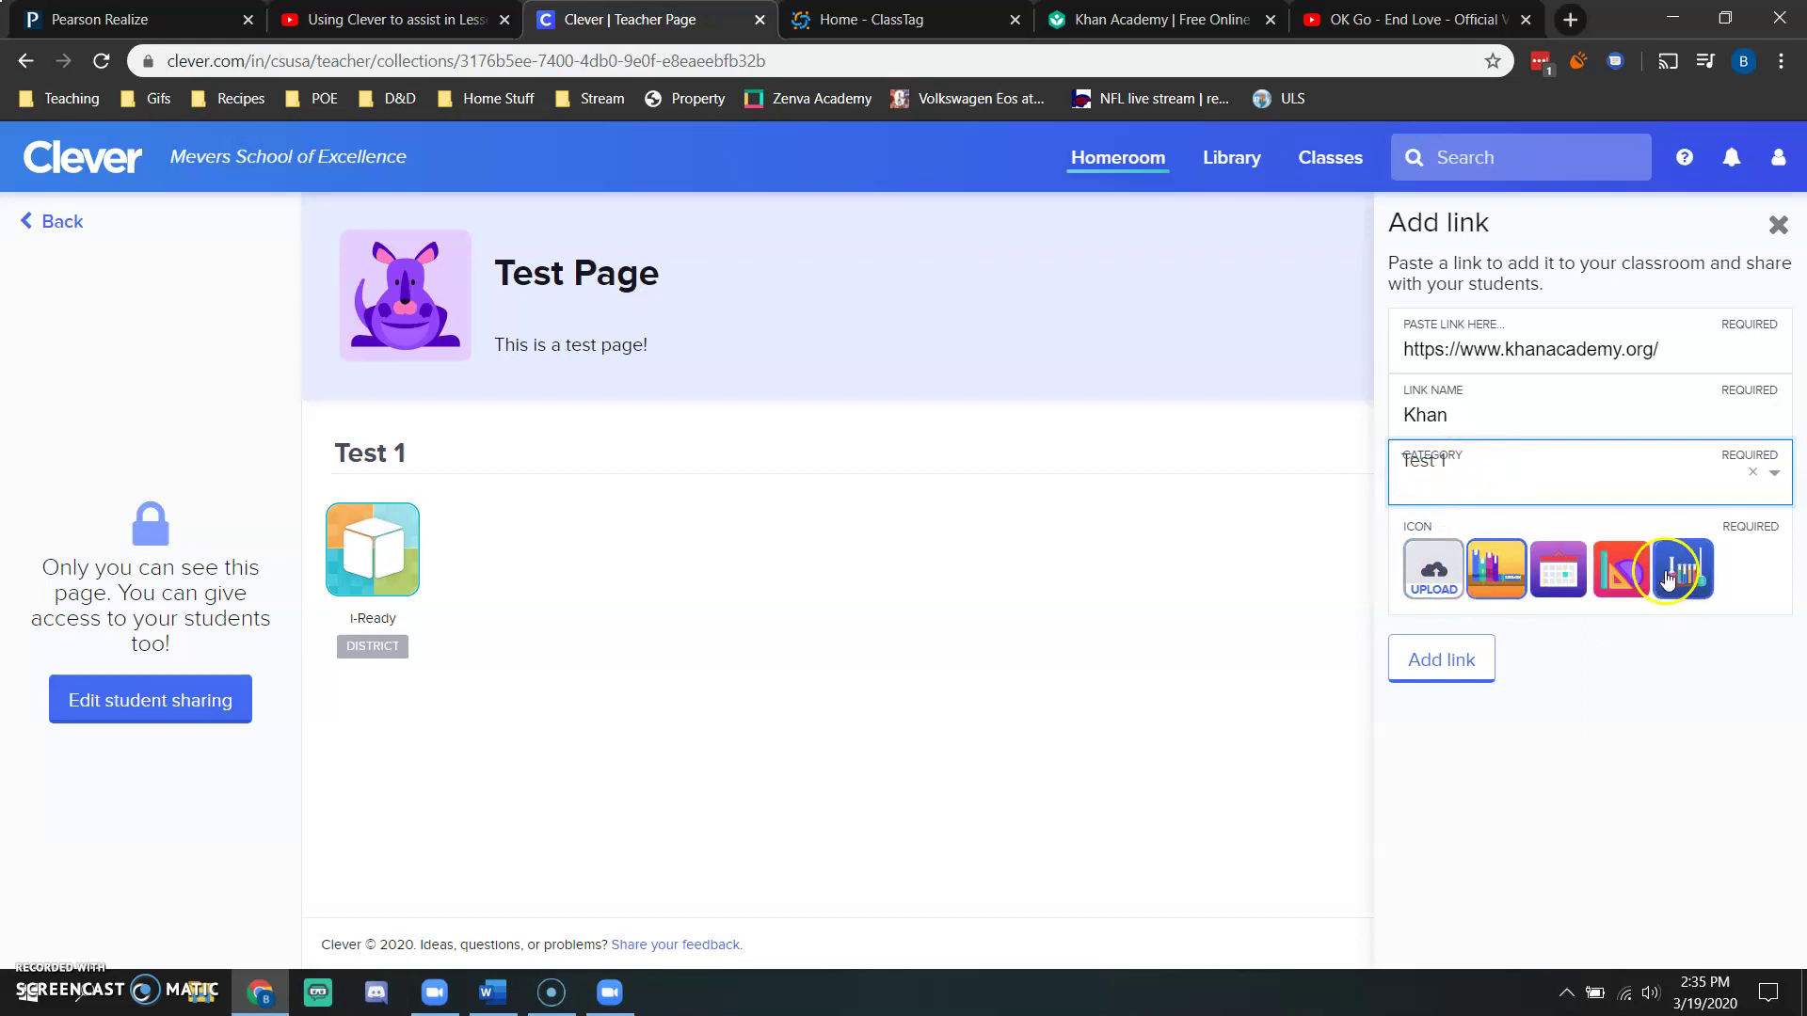
pyautogui.click(1638, 573)
pyautogui.click(1614, 582)
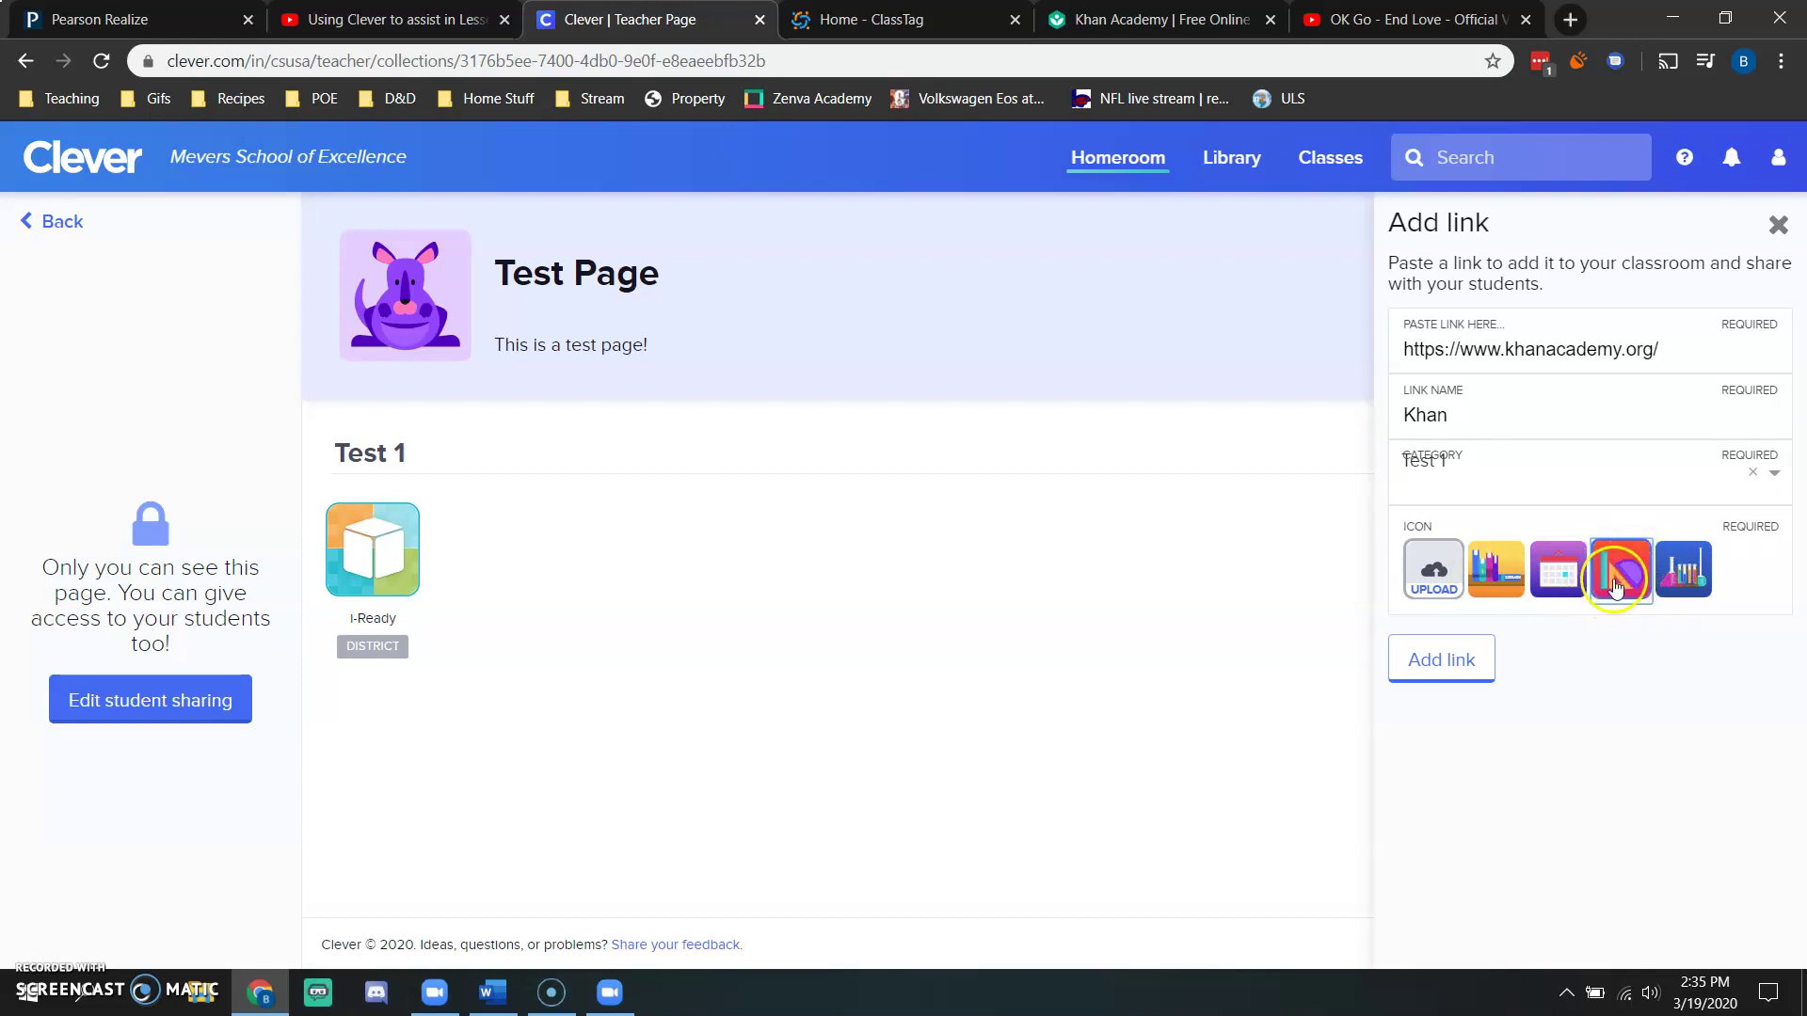
pyautogui.click(1445, 663)
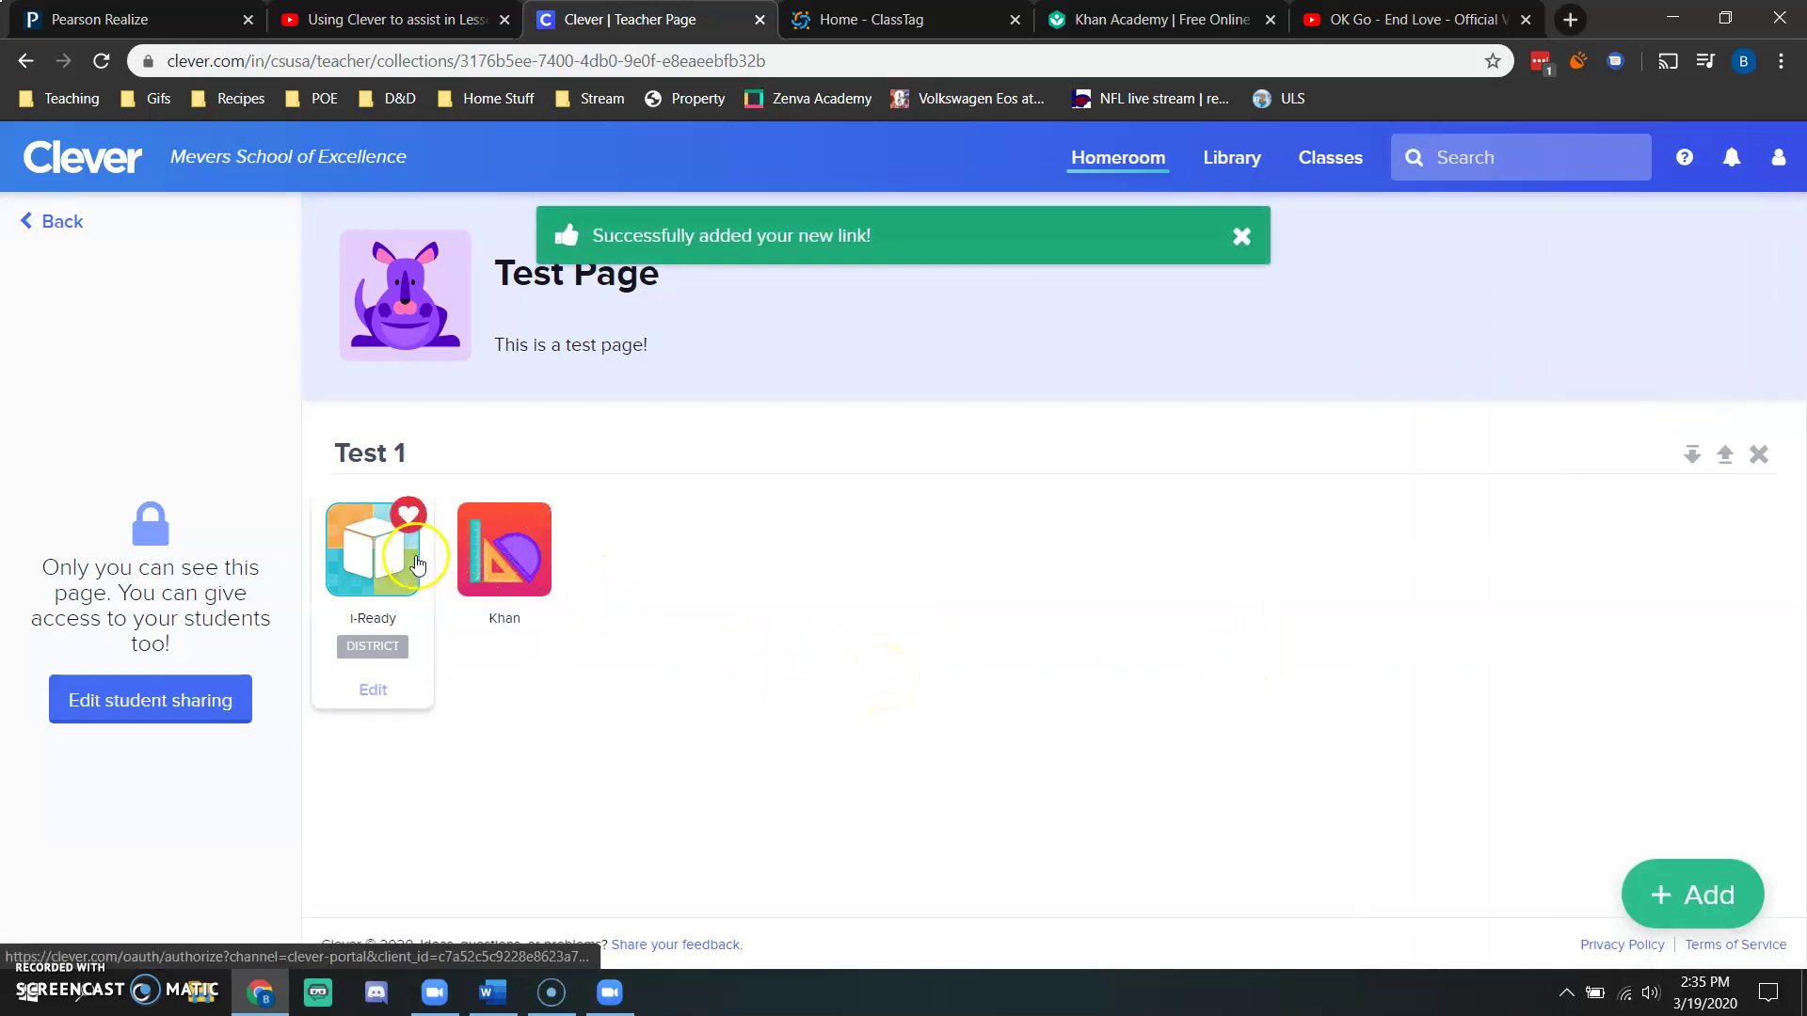
pyautogui.click(501, 581)
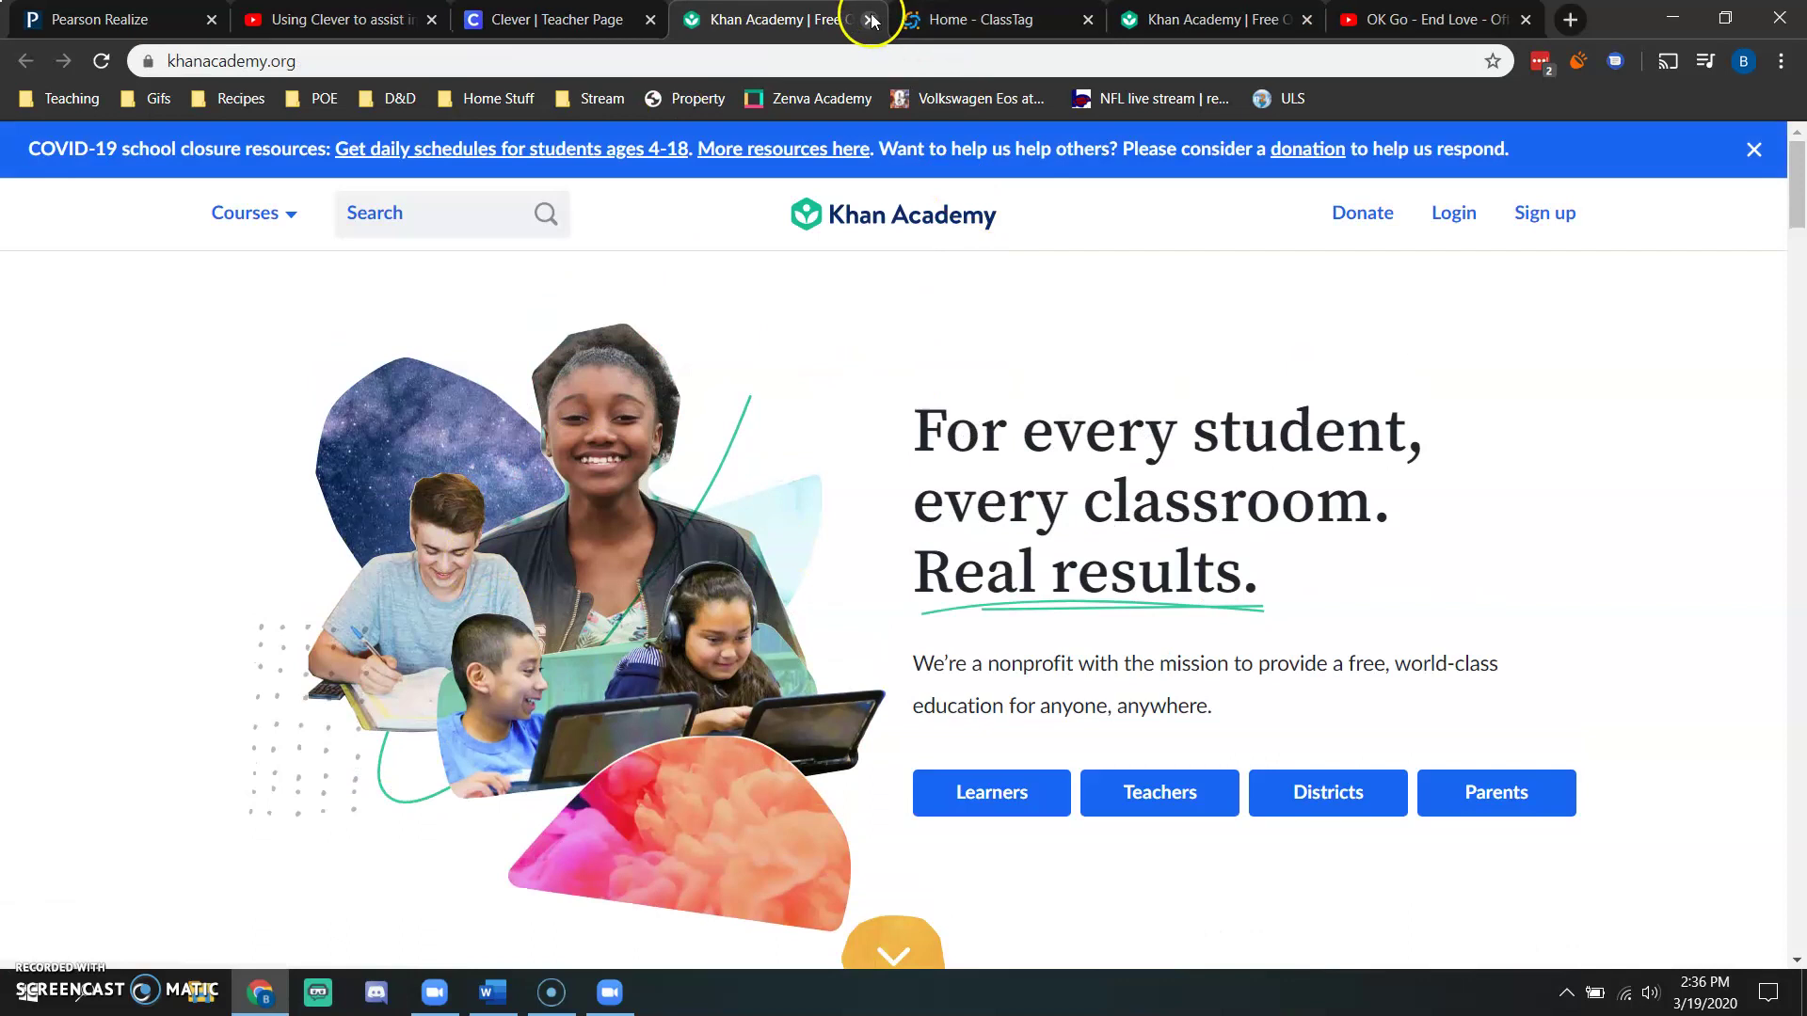
pyautogui.click(872, 19)
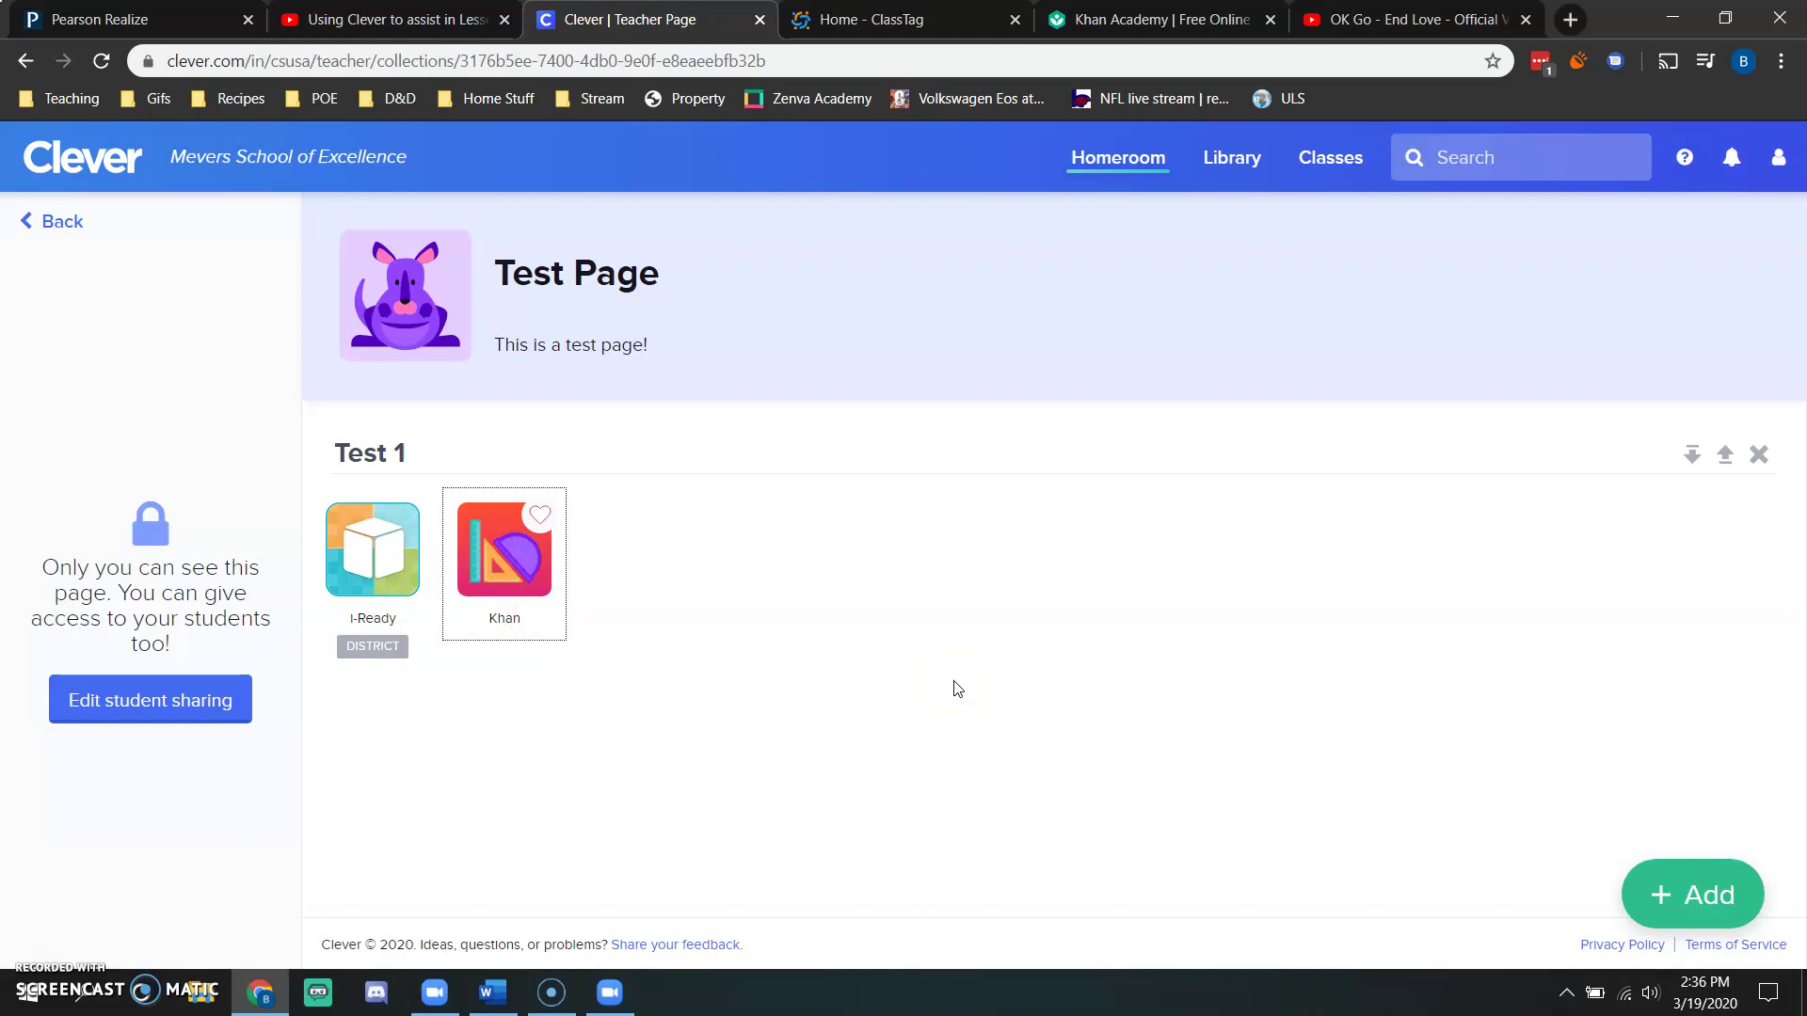
# - Create a new category on the page and name it 'Test 2'
pyautogui.click(1653, 897)
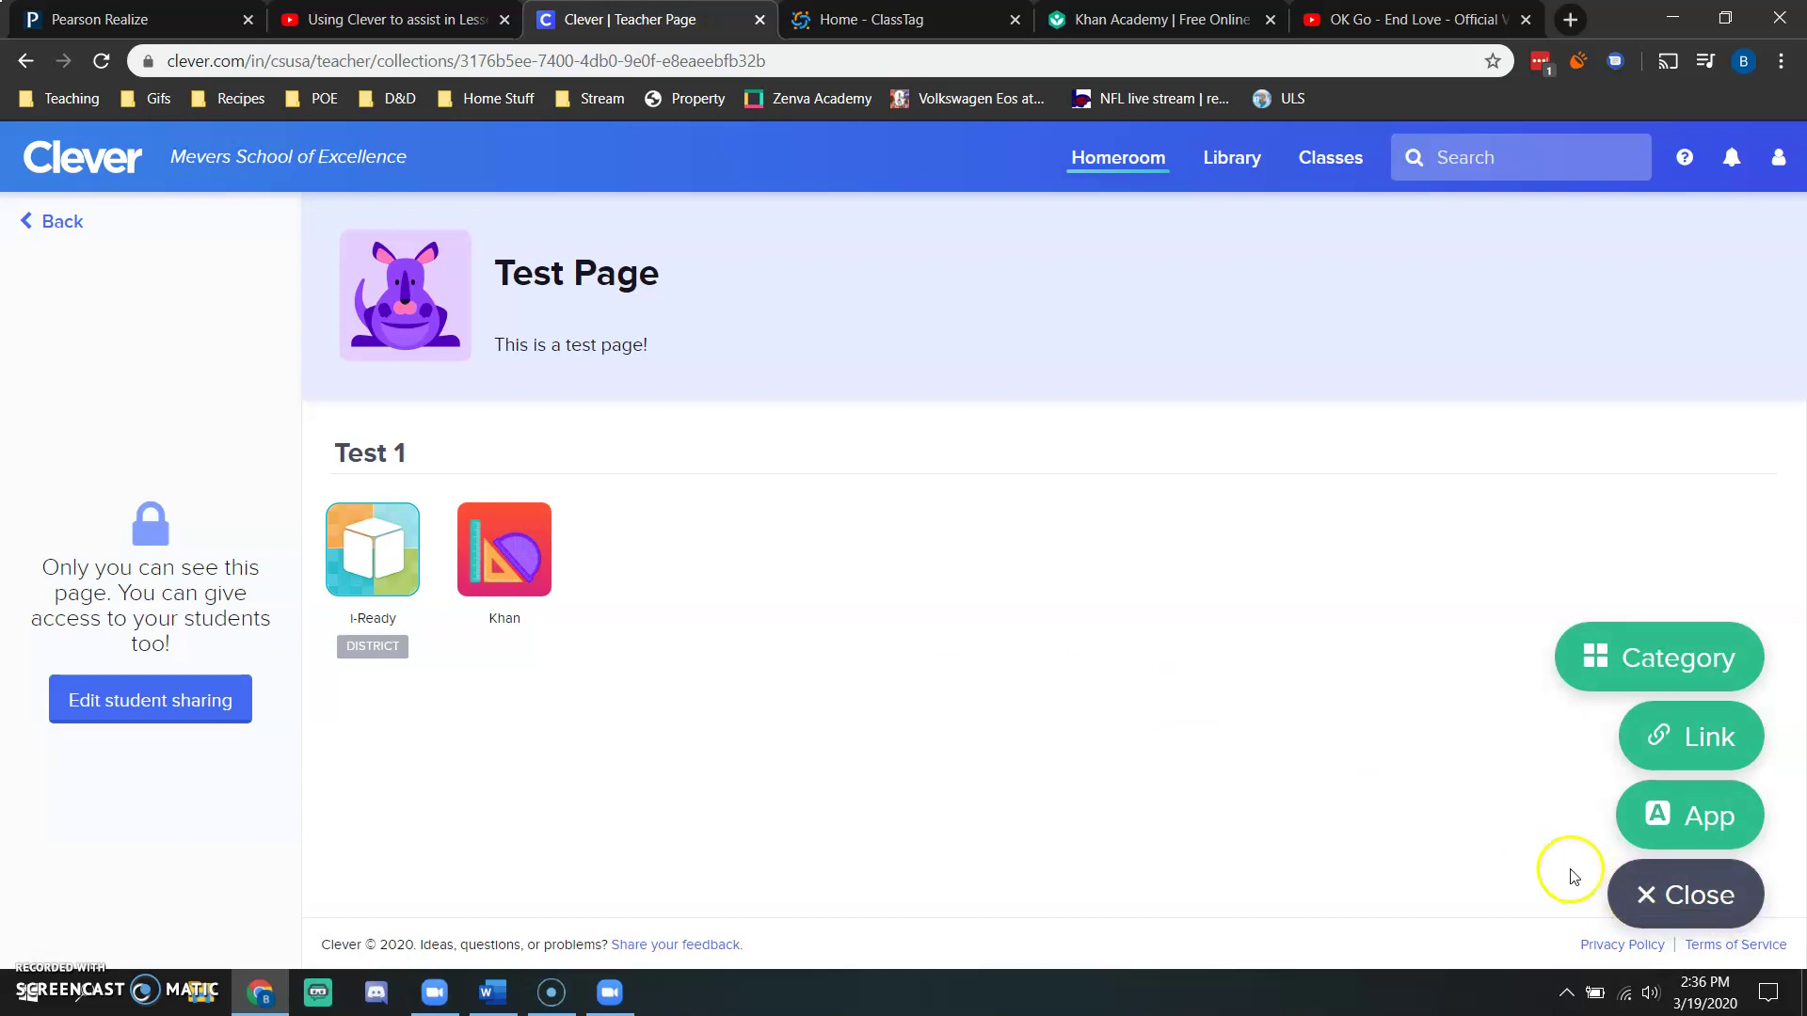
pyautogui.click(1673, 661)
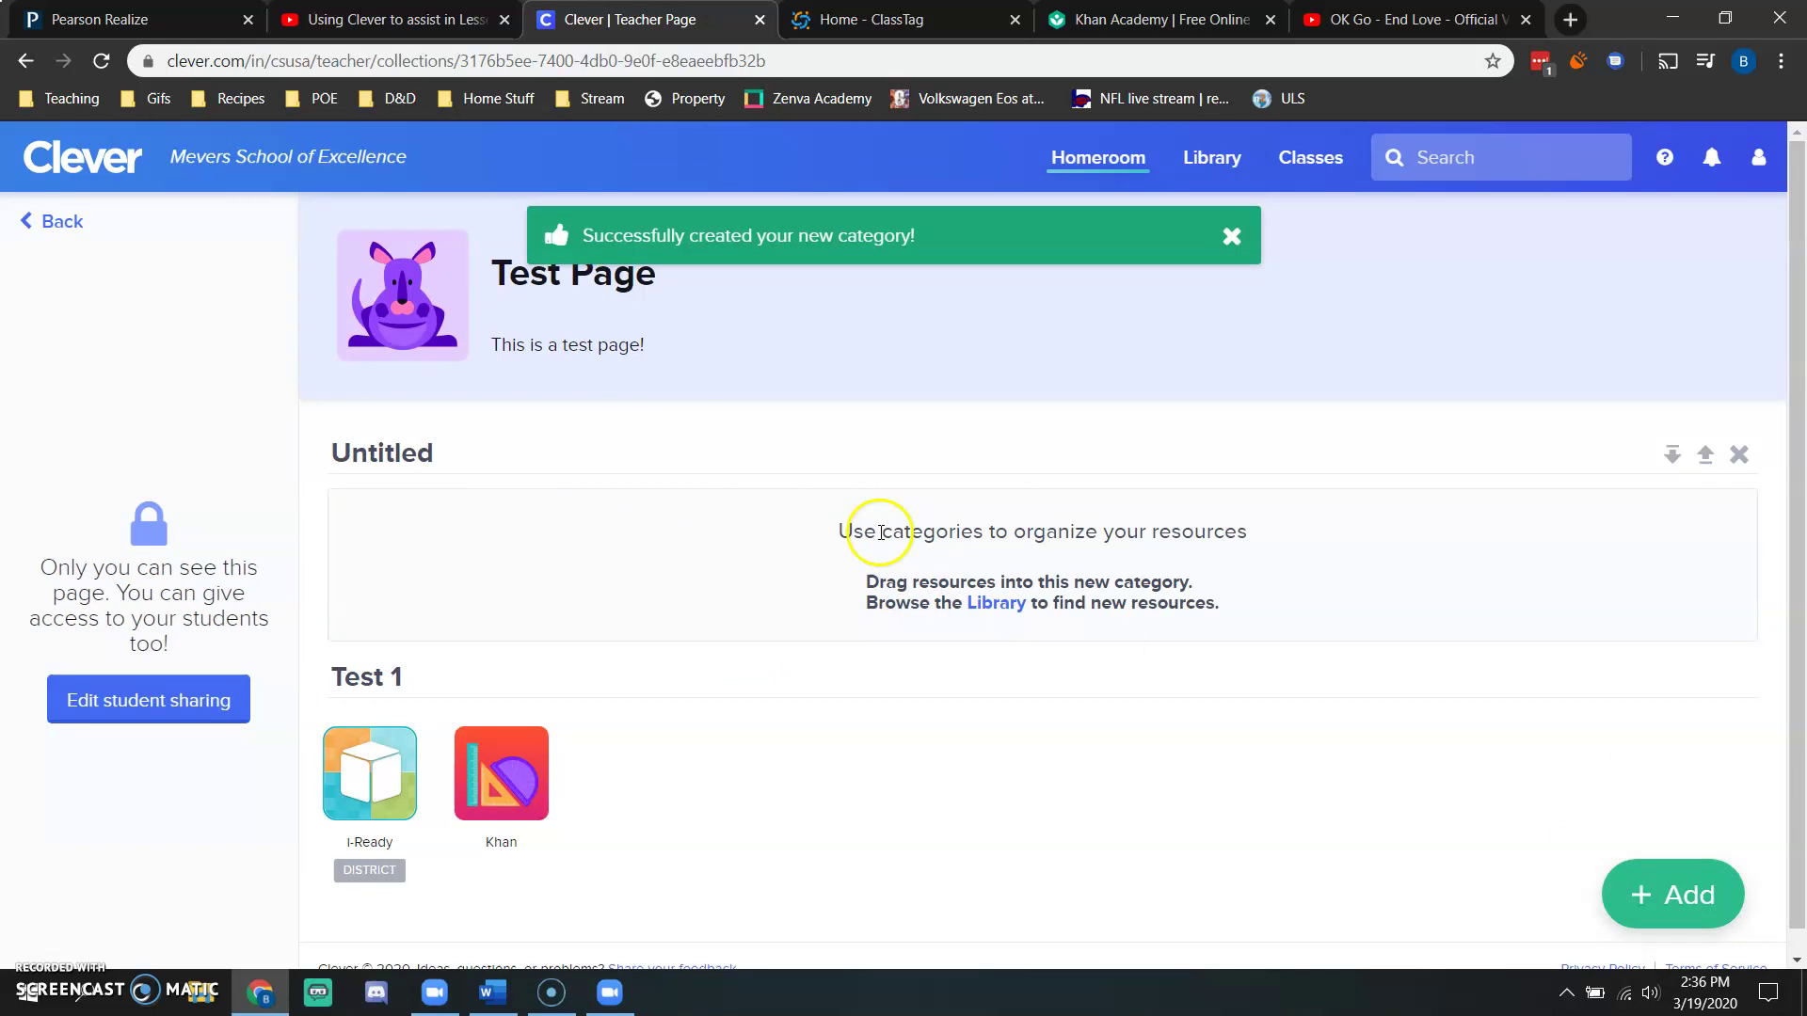
pyautogui.moveTo(646, 467); pyautogui.dragTo(208, 426)
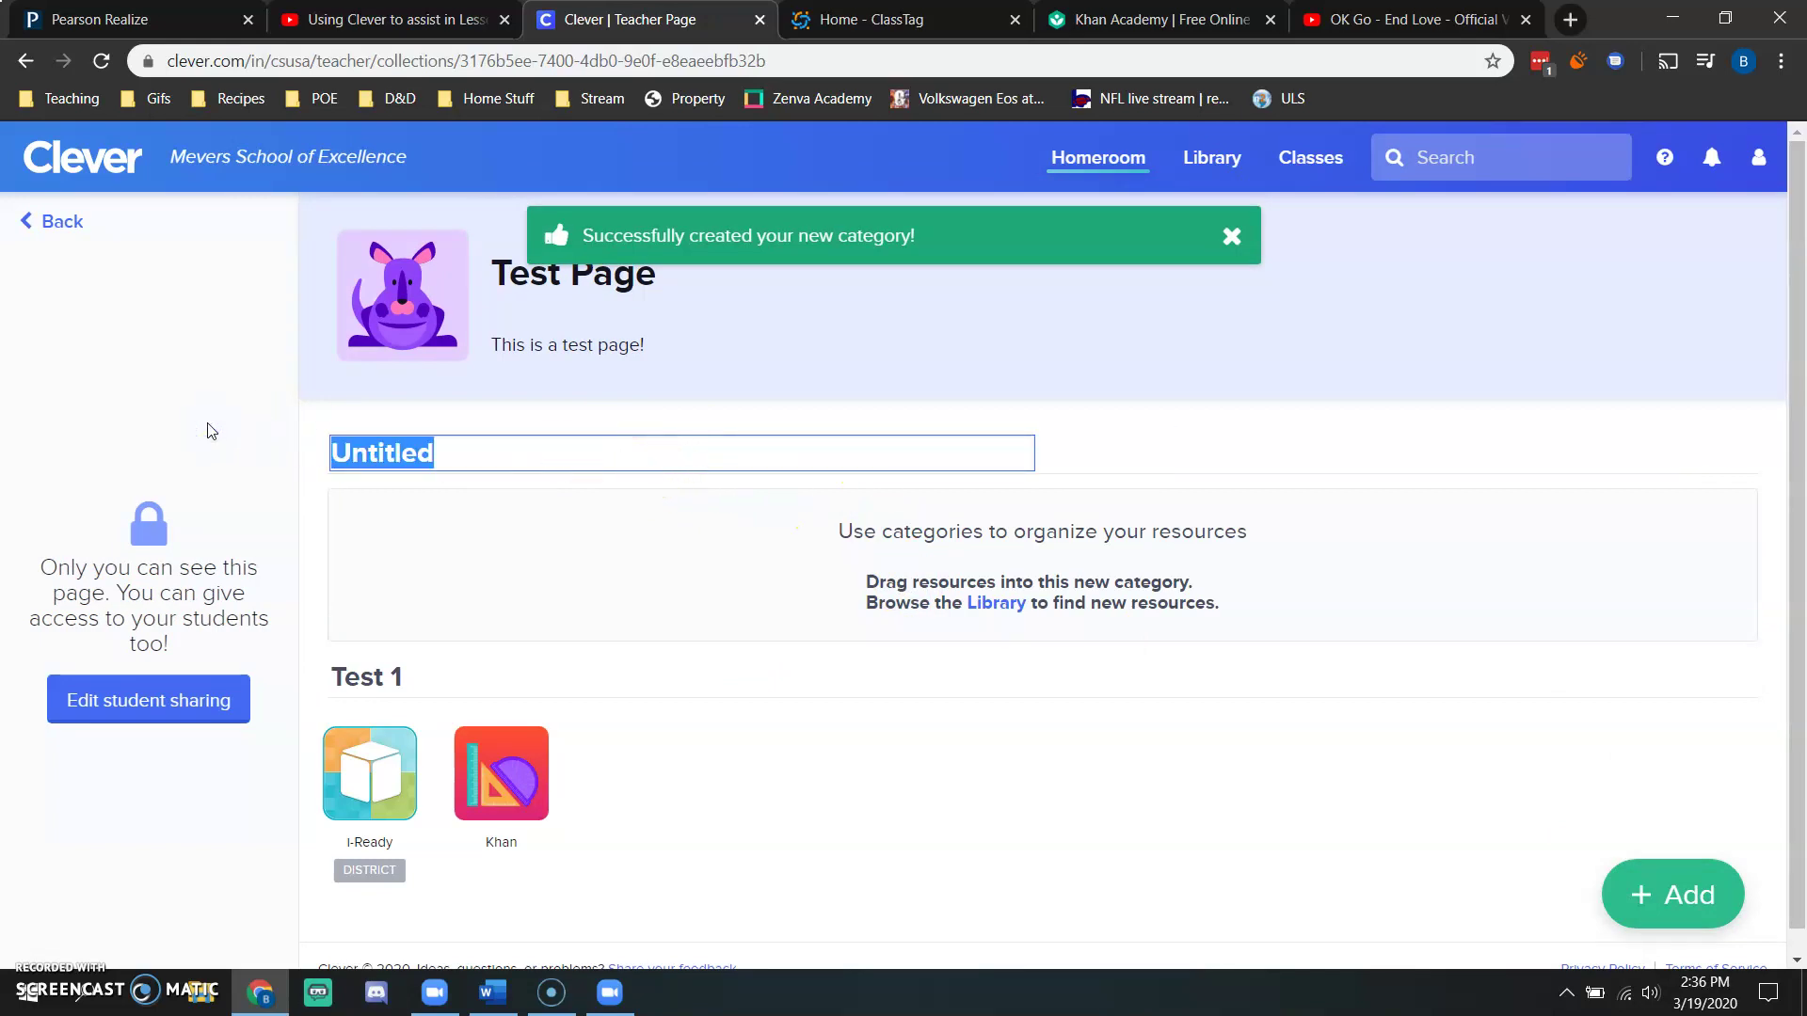
pyautogui.write('Test 2')
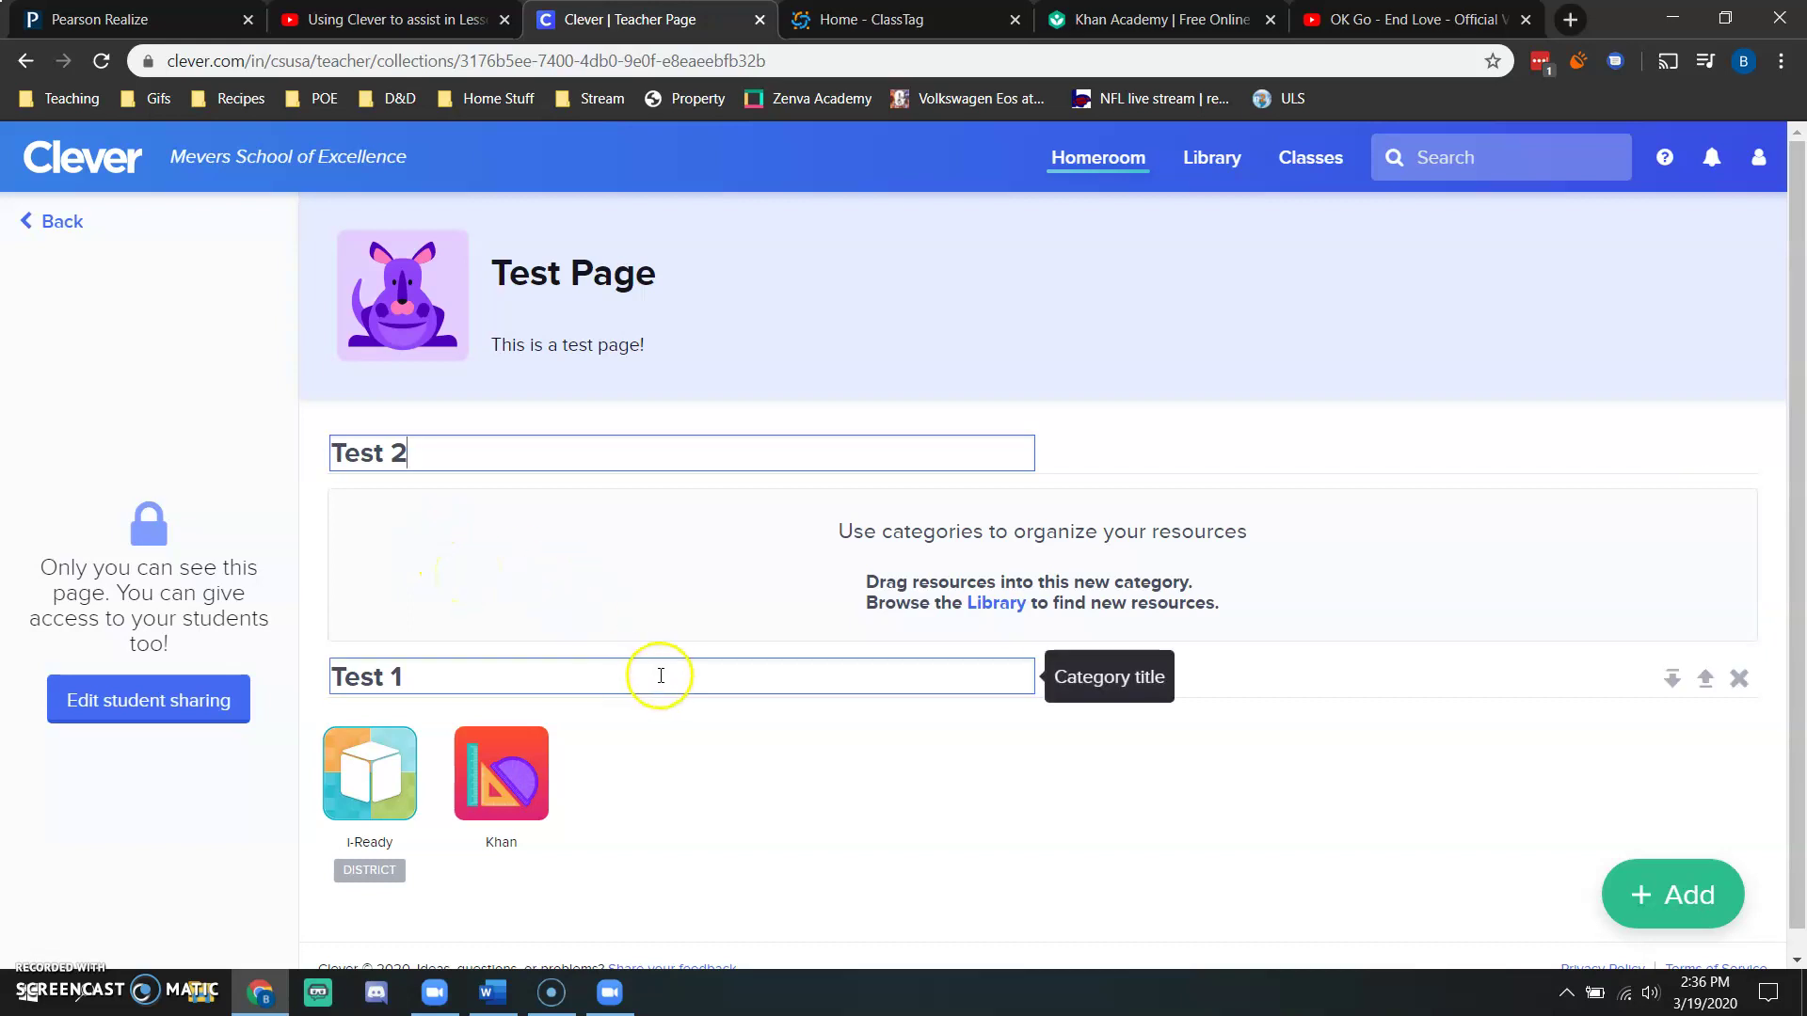
pyautogui.click(686, 625)
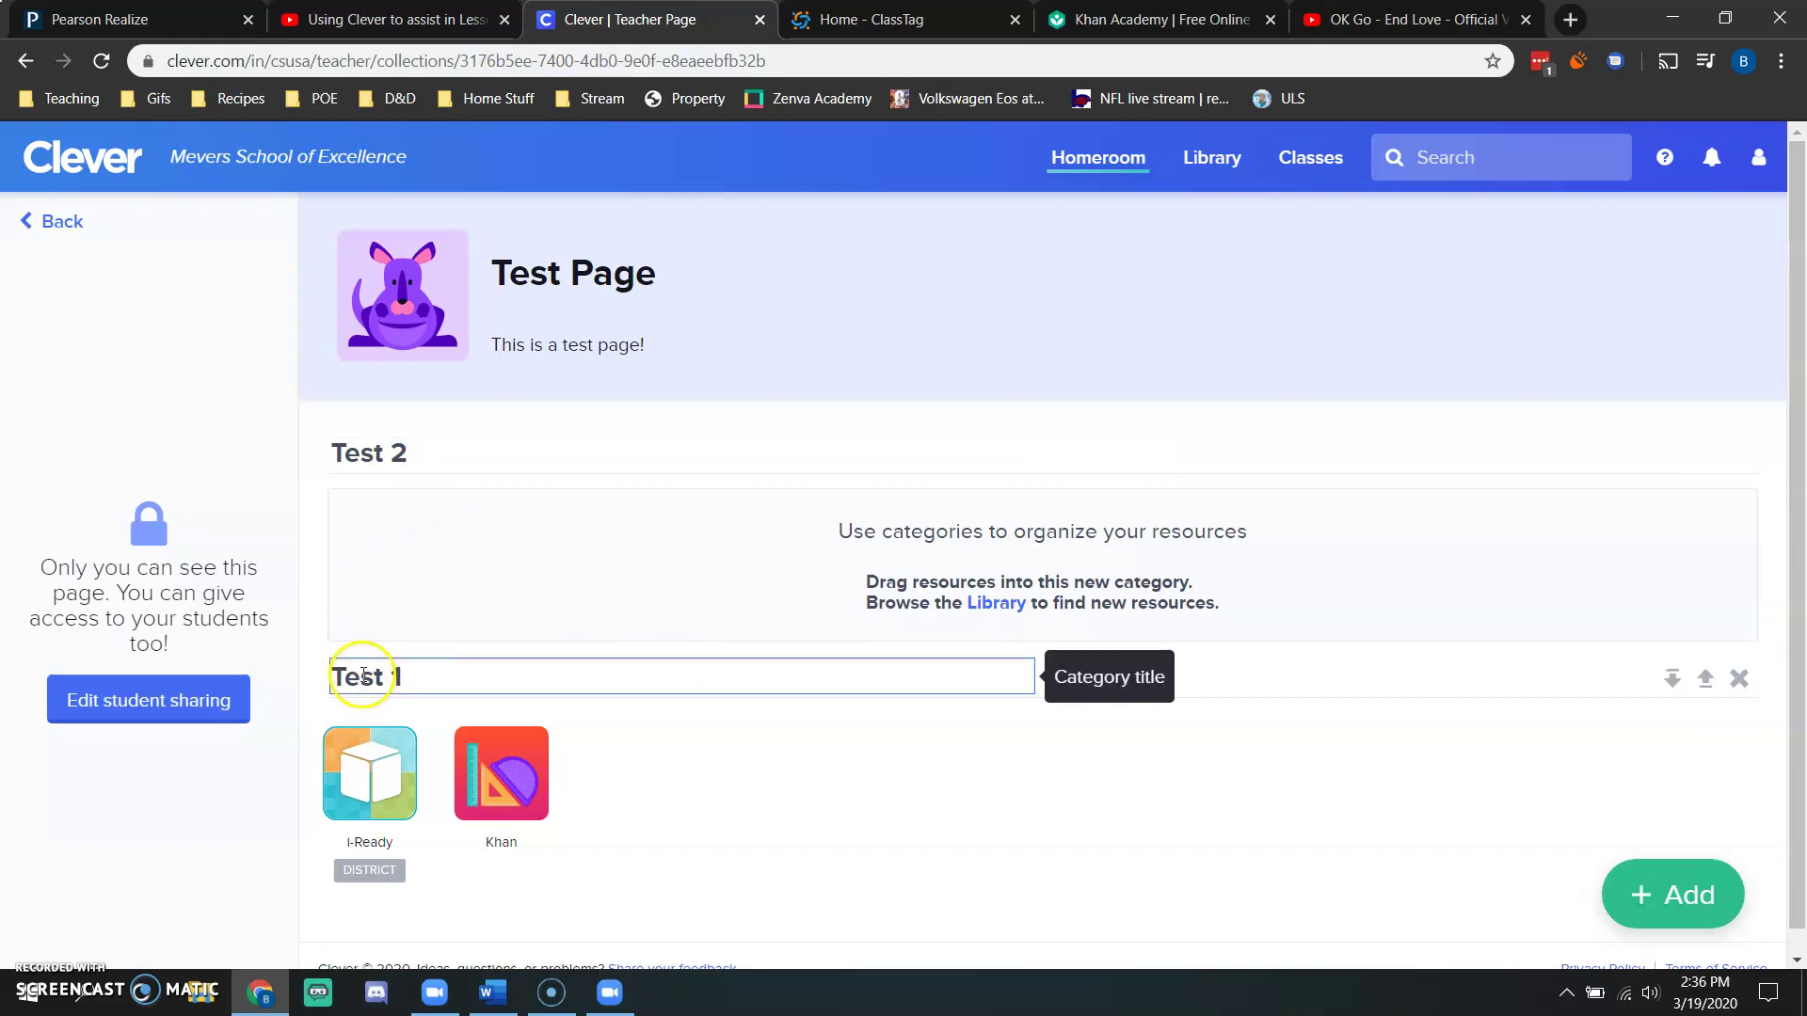
# - Rearrange the tiles so Test 1 lists Khan before i-Ready and Test 2 stays empty
pyautogui.moveTo(478, 764); pyautogui.dragTo(528, 520)
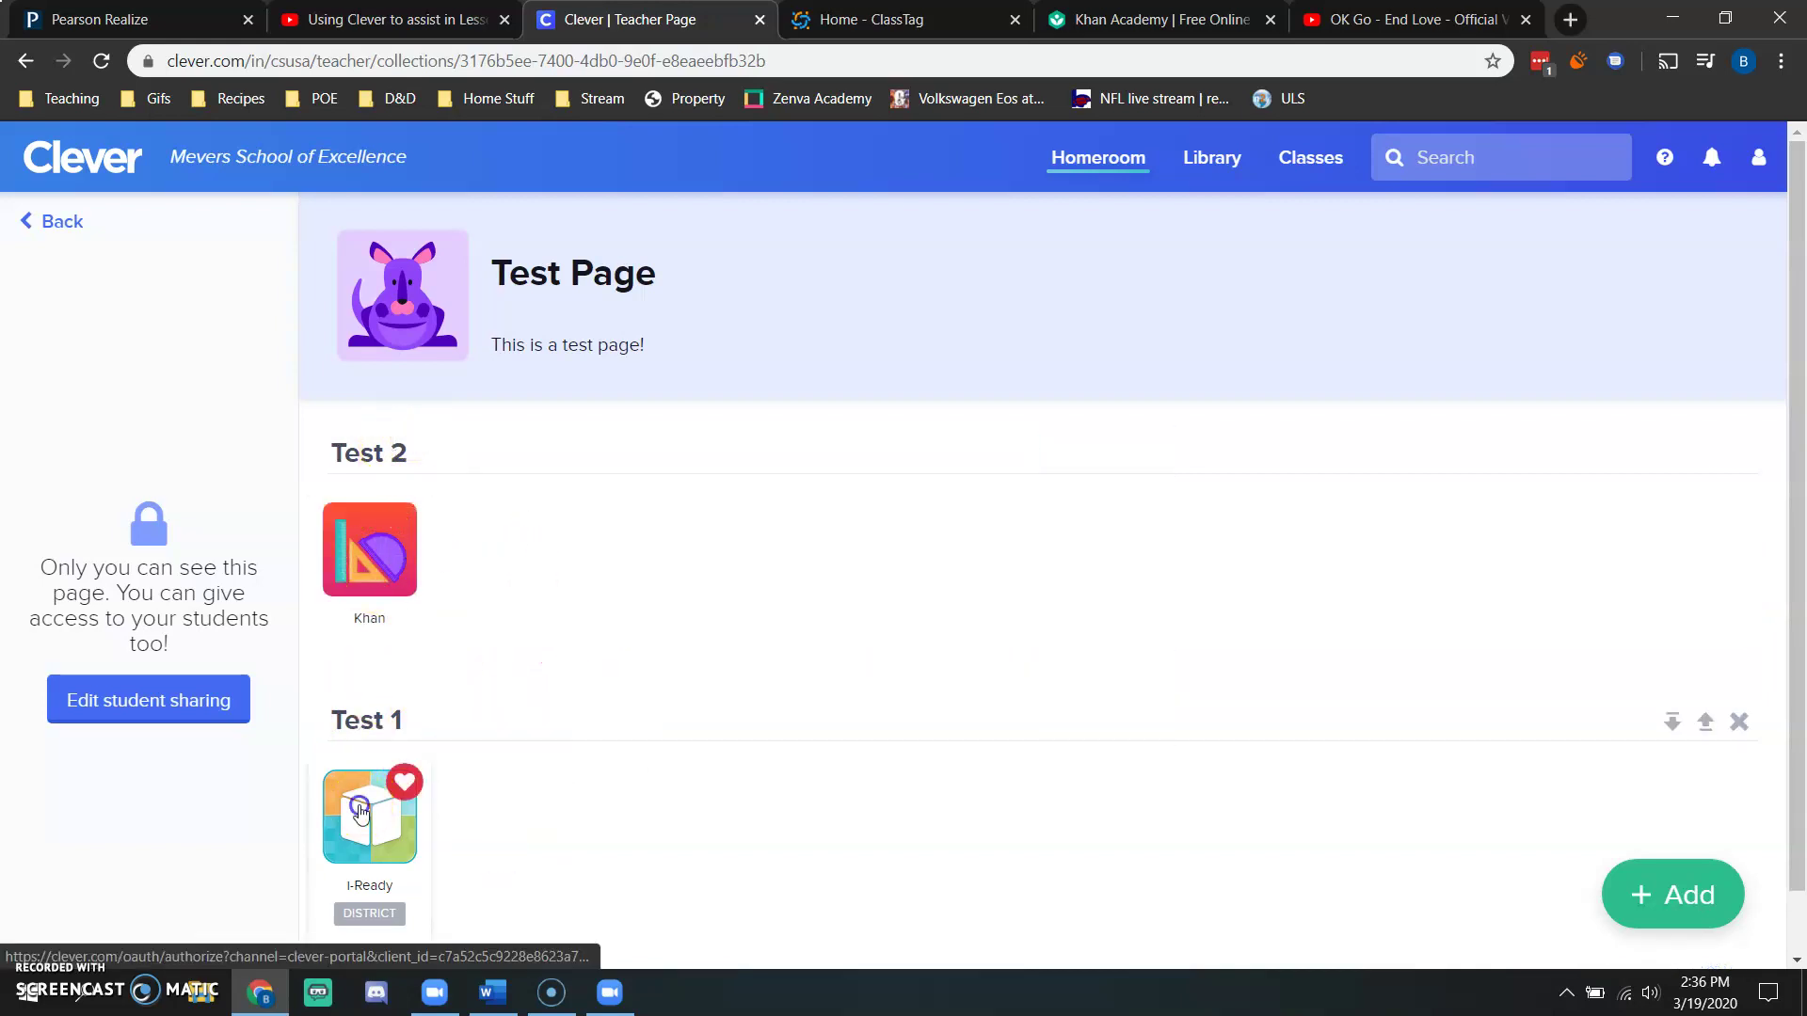
pyautogui.moveTo(371, 807); pyautogui.dragTo(513, 556)
pyautogui.moveTo(346, 557); pyautogui.dragTo(405, 861)
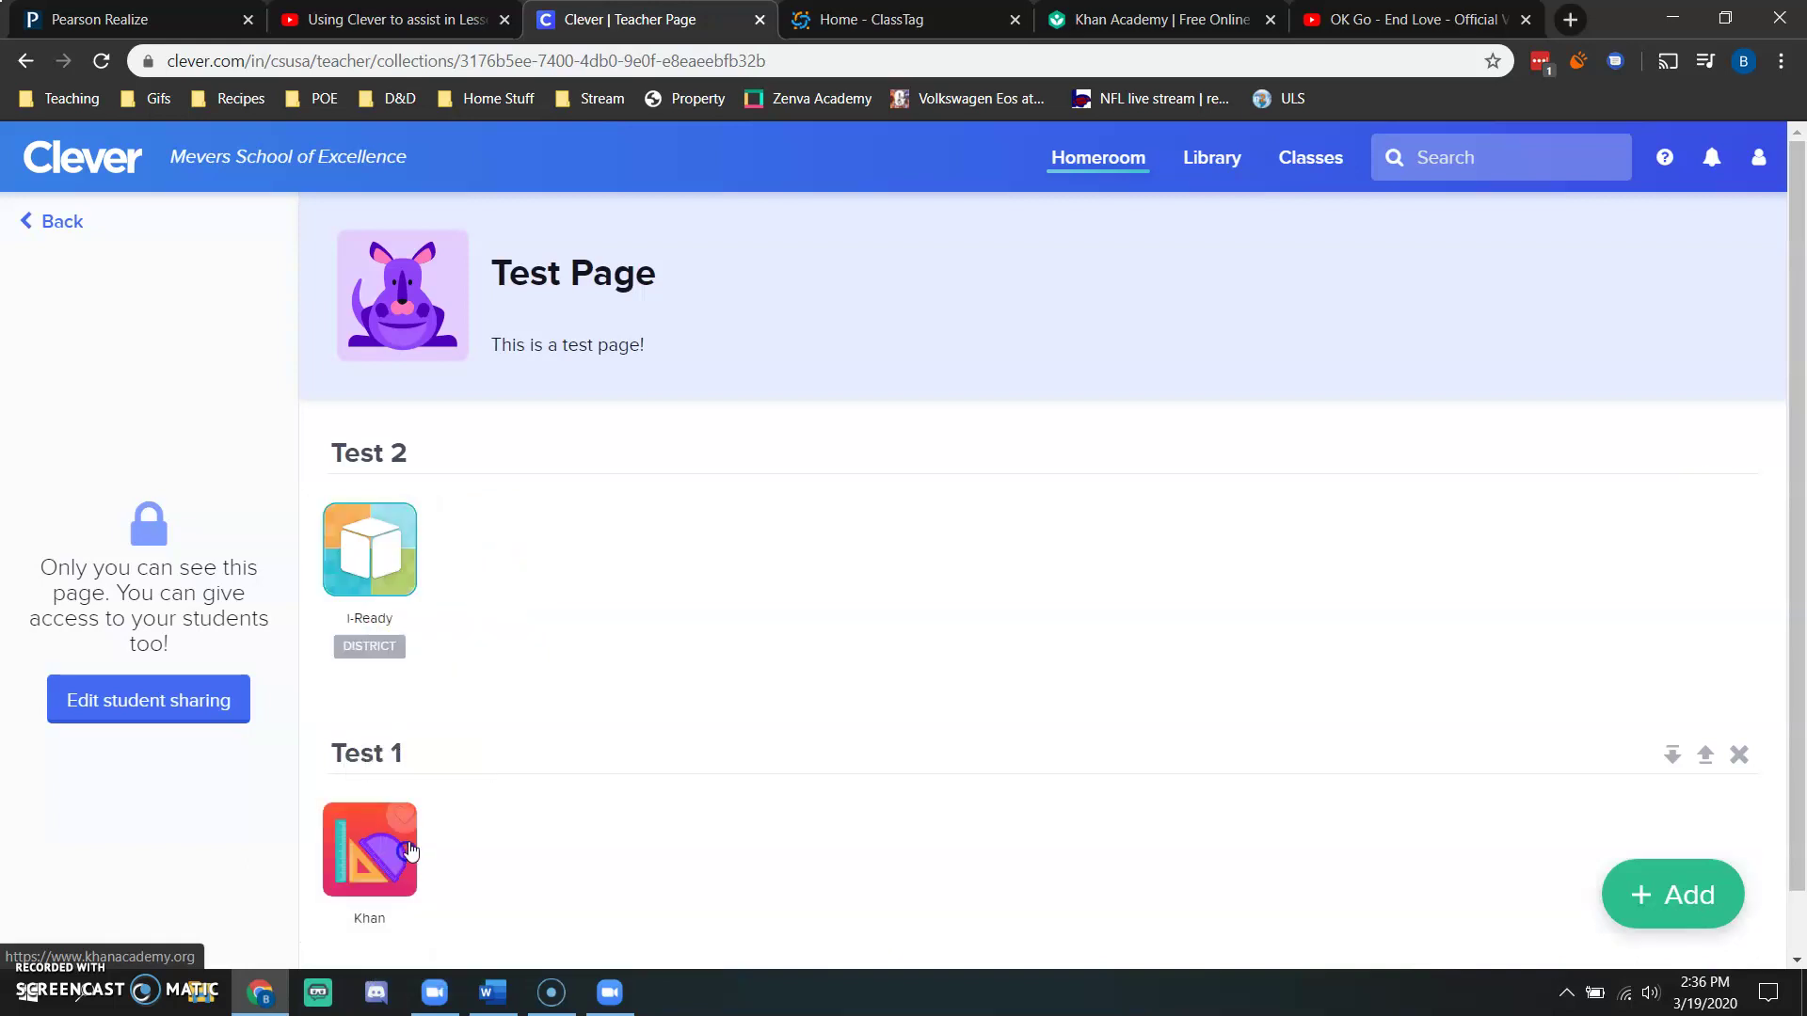
pyautogui.moveTo(367, 554); pyautogui.dragTo(492, 842)
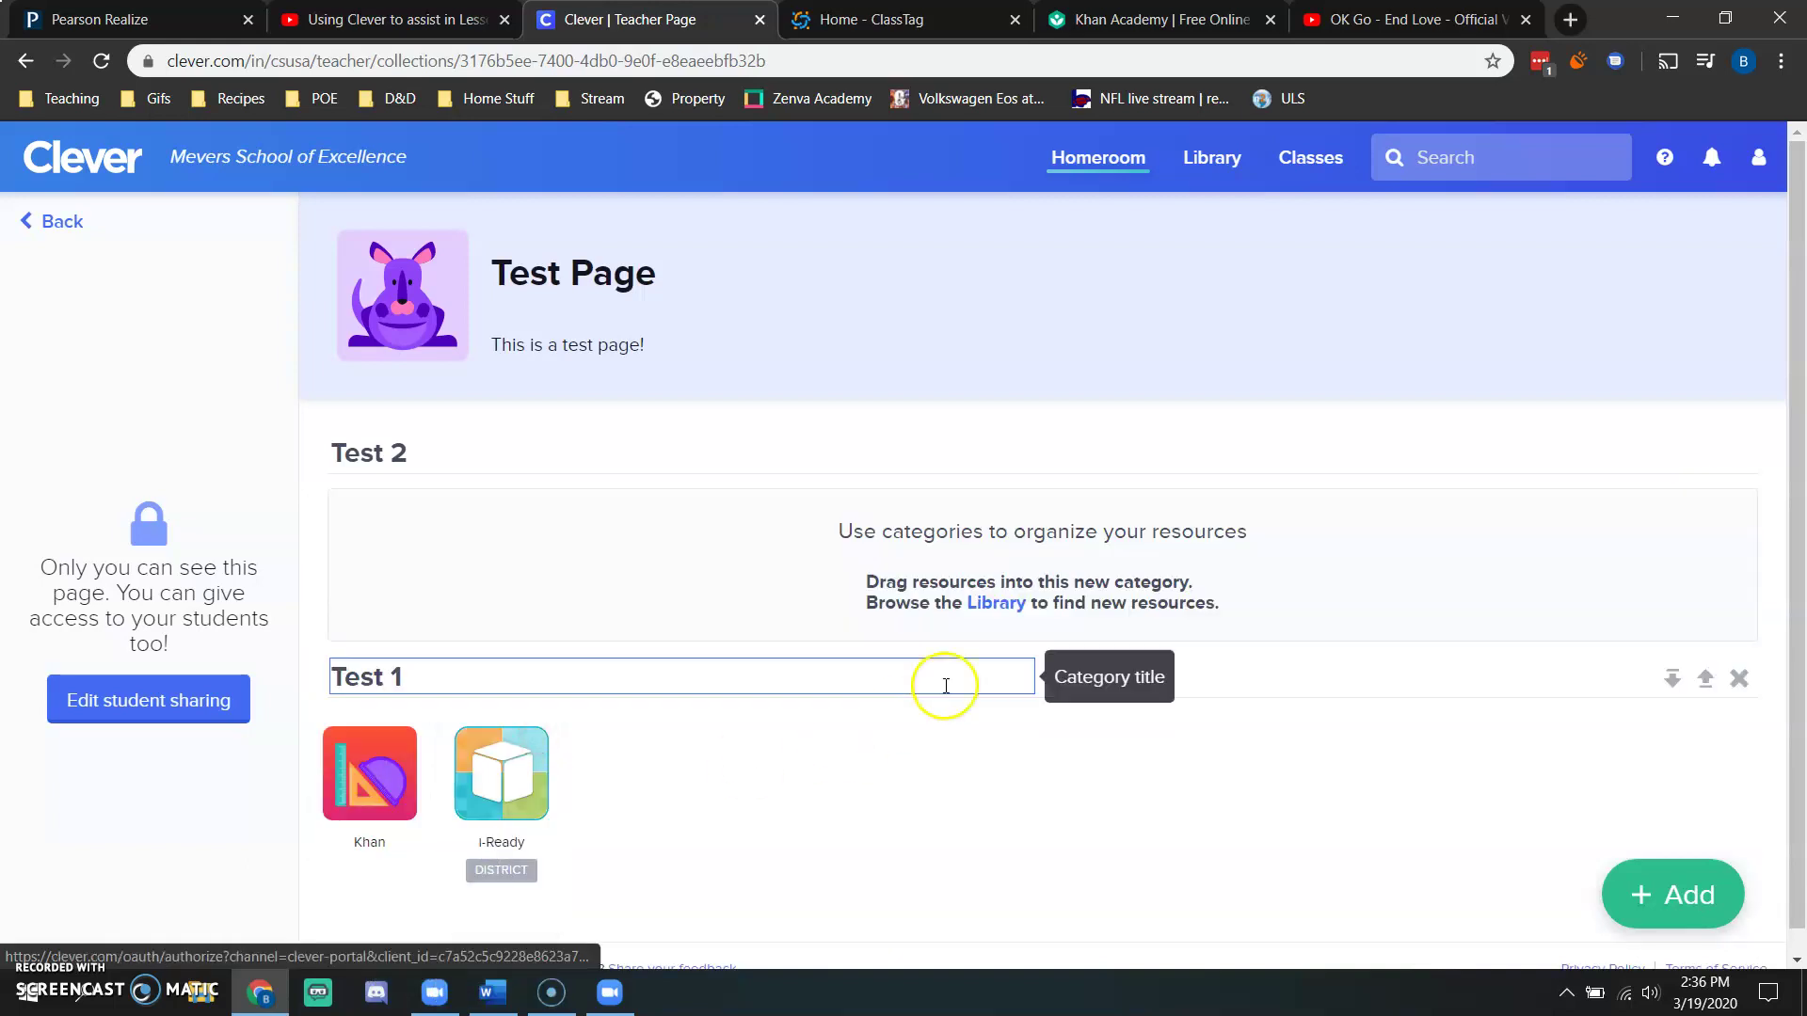
# - Search apps for 'study i' and add Edmentum - Study Island to Test Page
pyautogui.click(1618, 892)
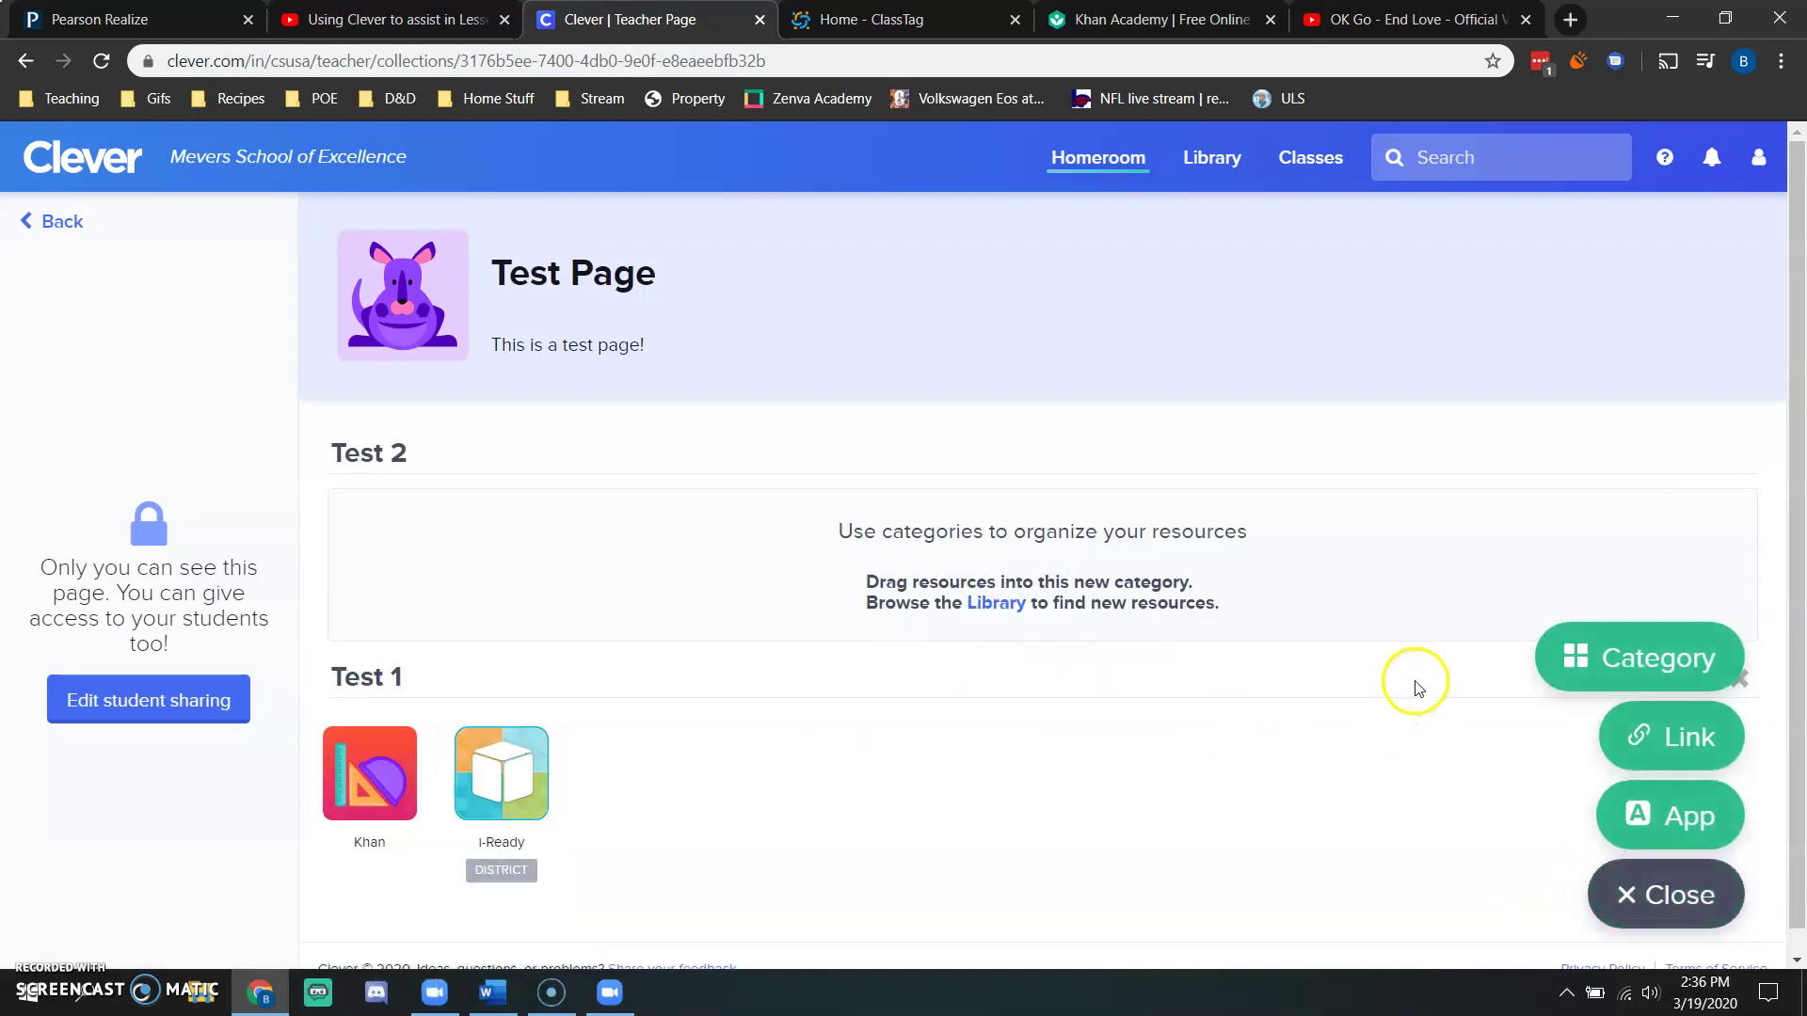
pyautogui.click(1658, 815)
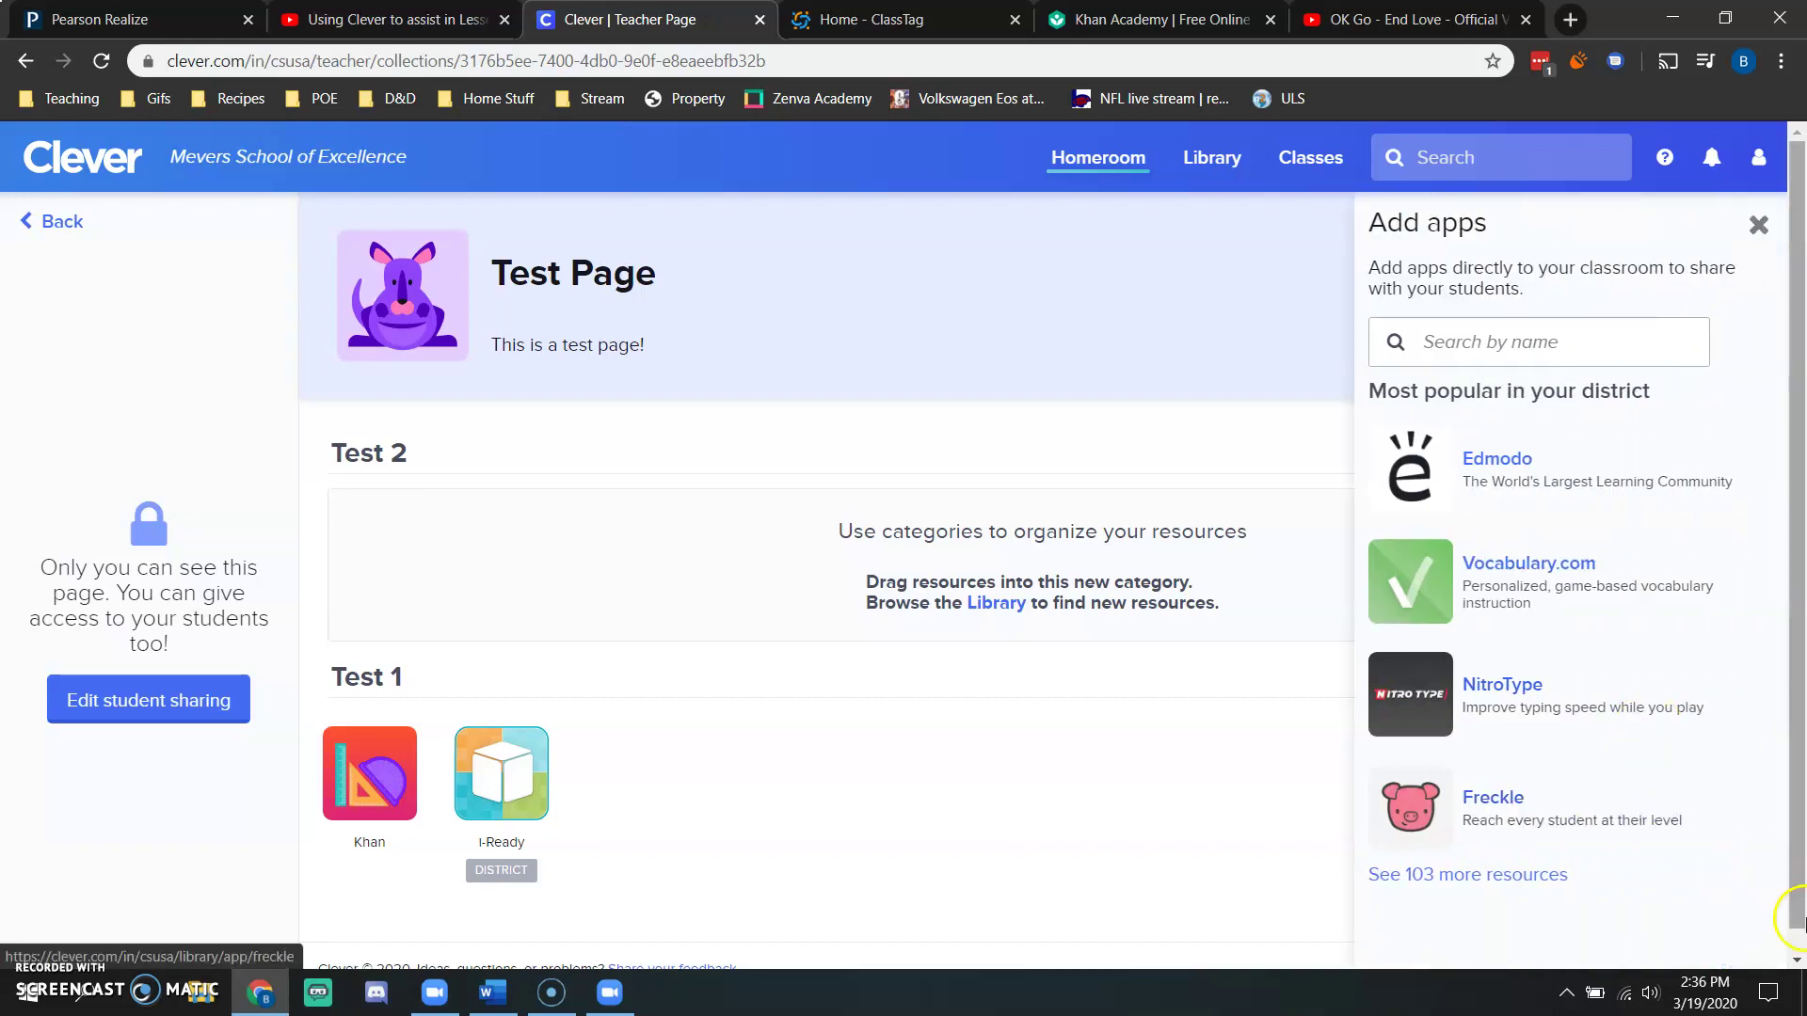
pyautogui.click(1498, 346)
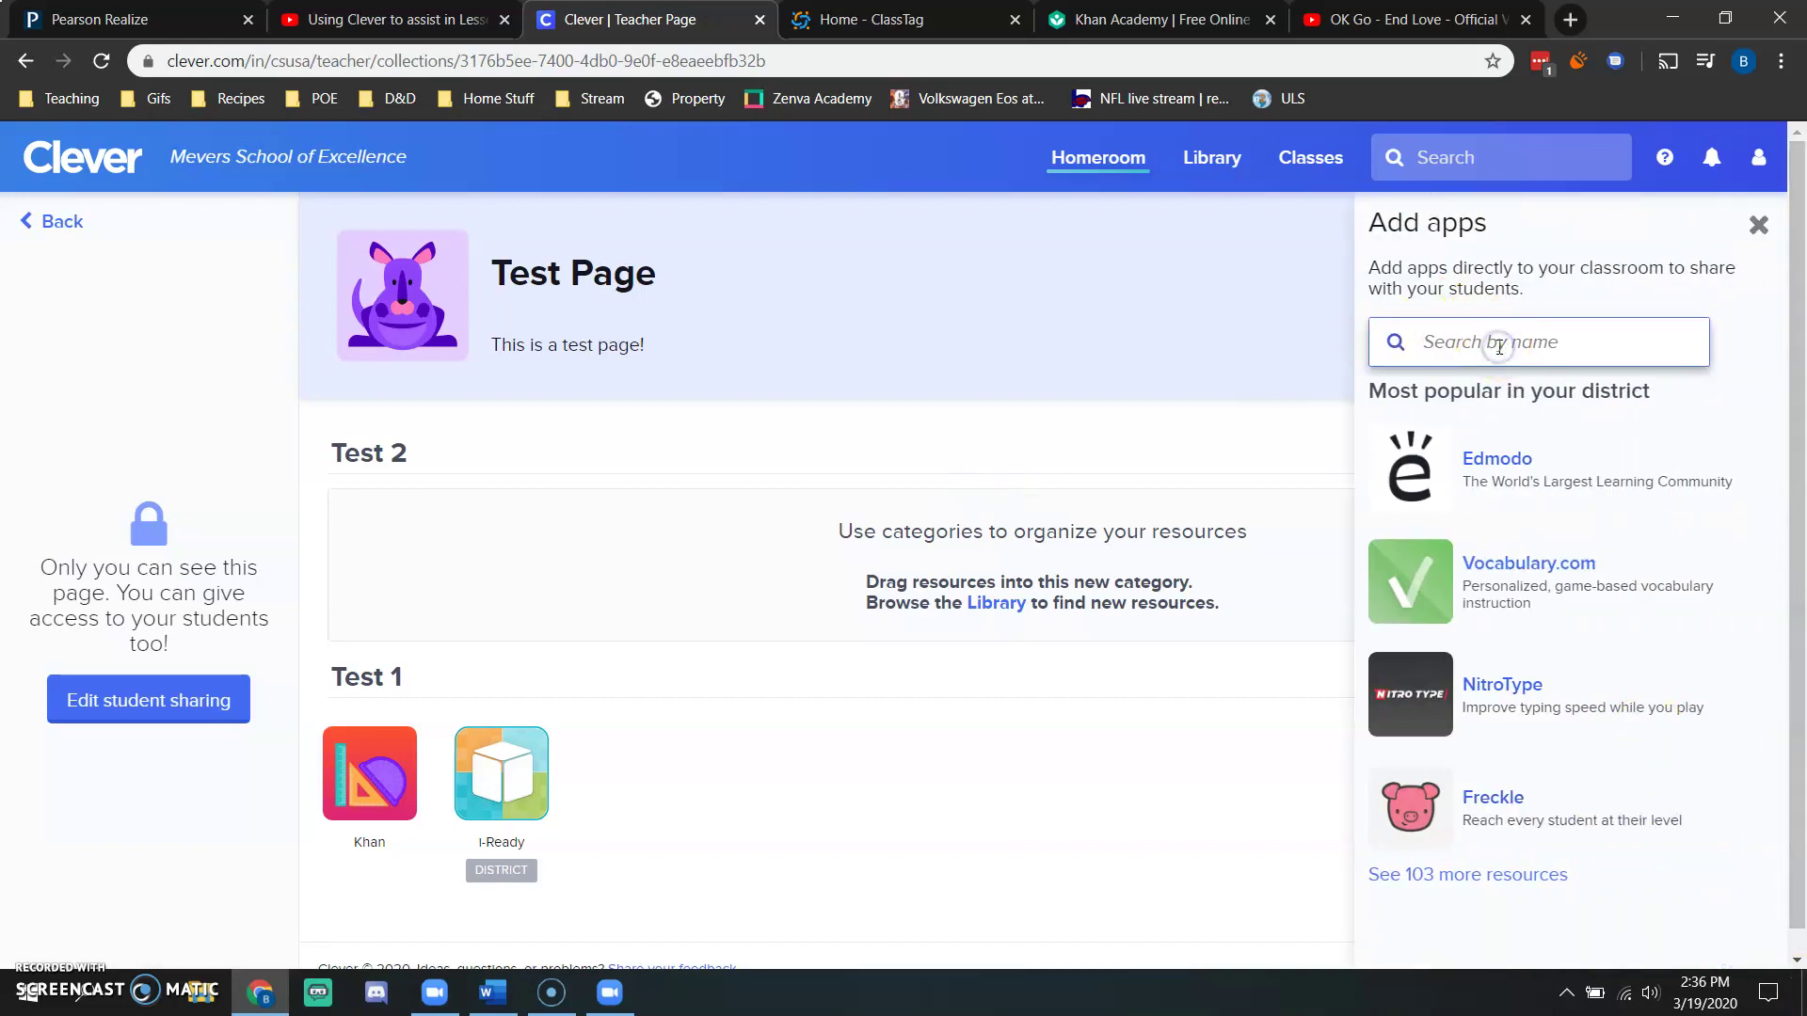
pyautogui.write('study ')
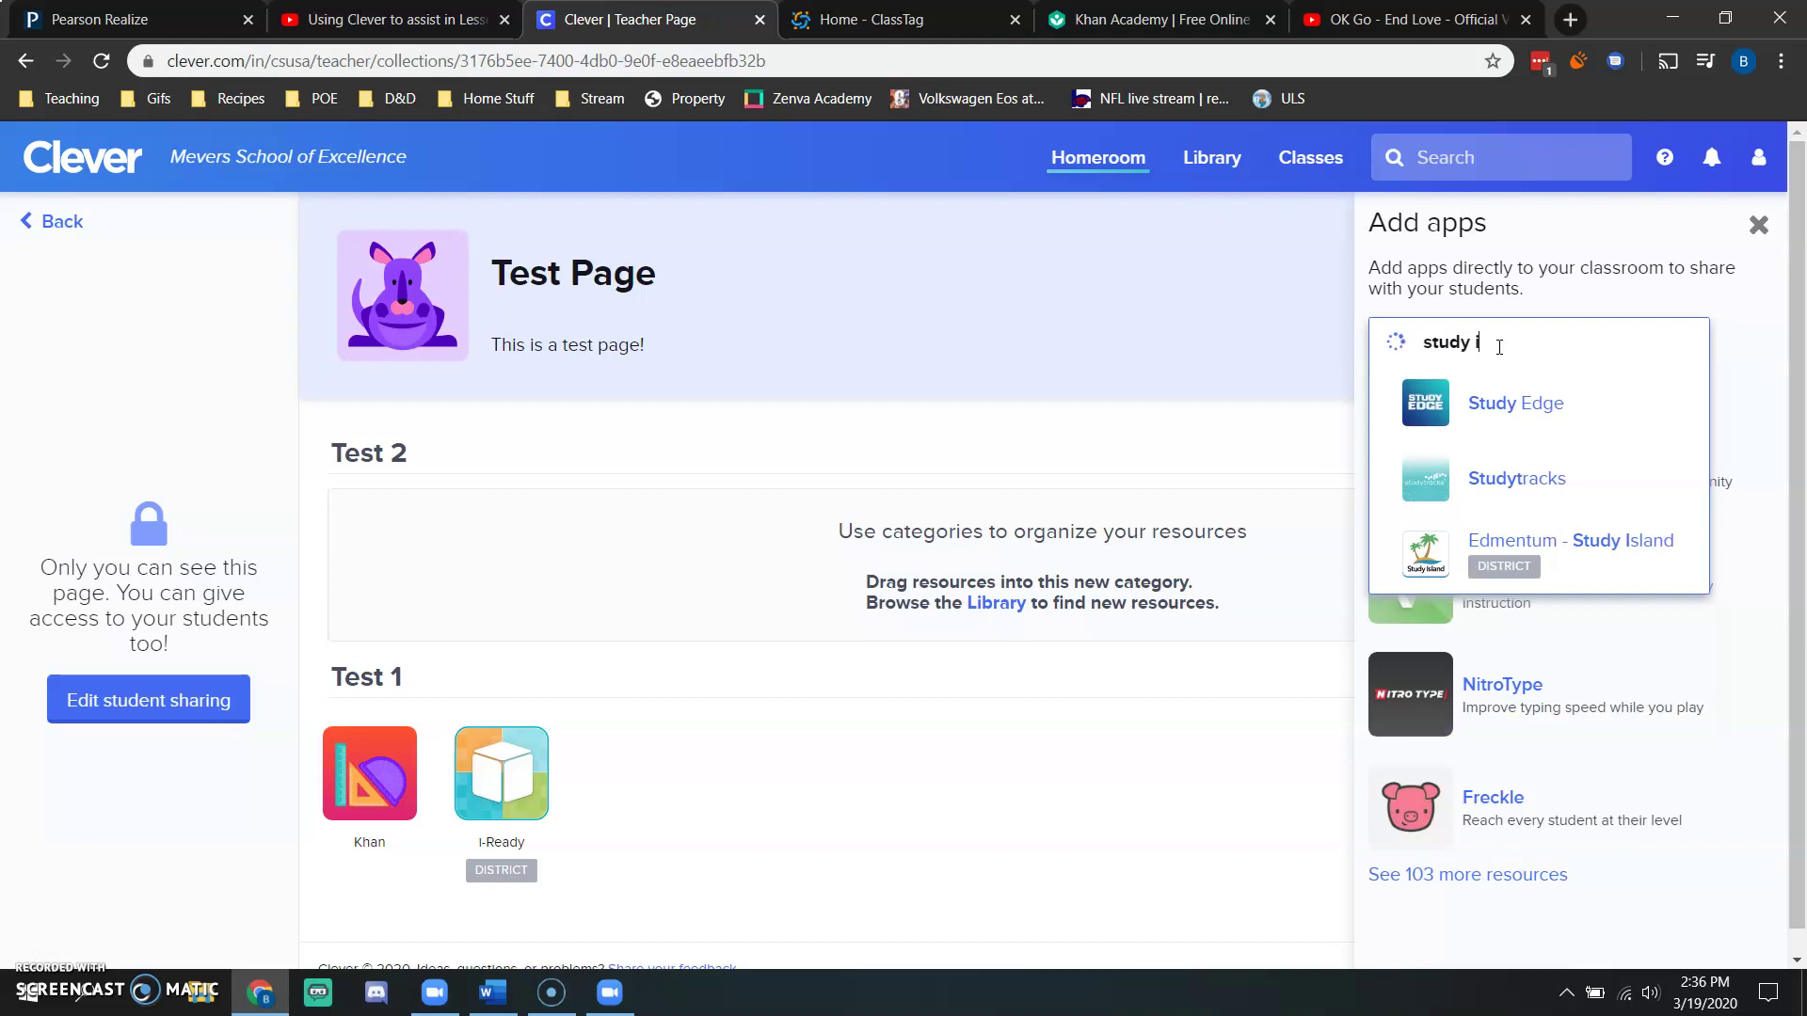
pyautogui.write('i')
pyautogui.click(1454, 400)
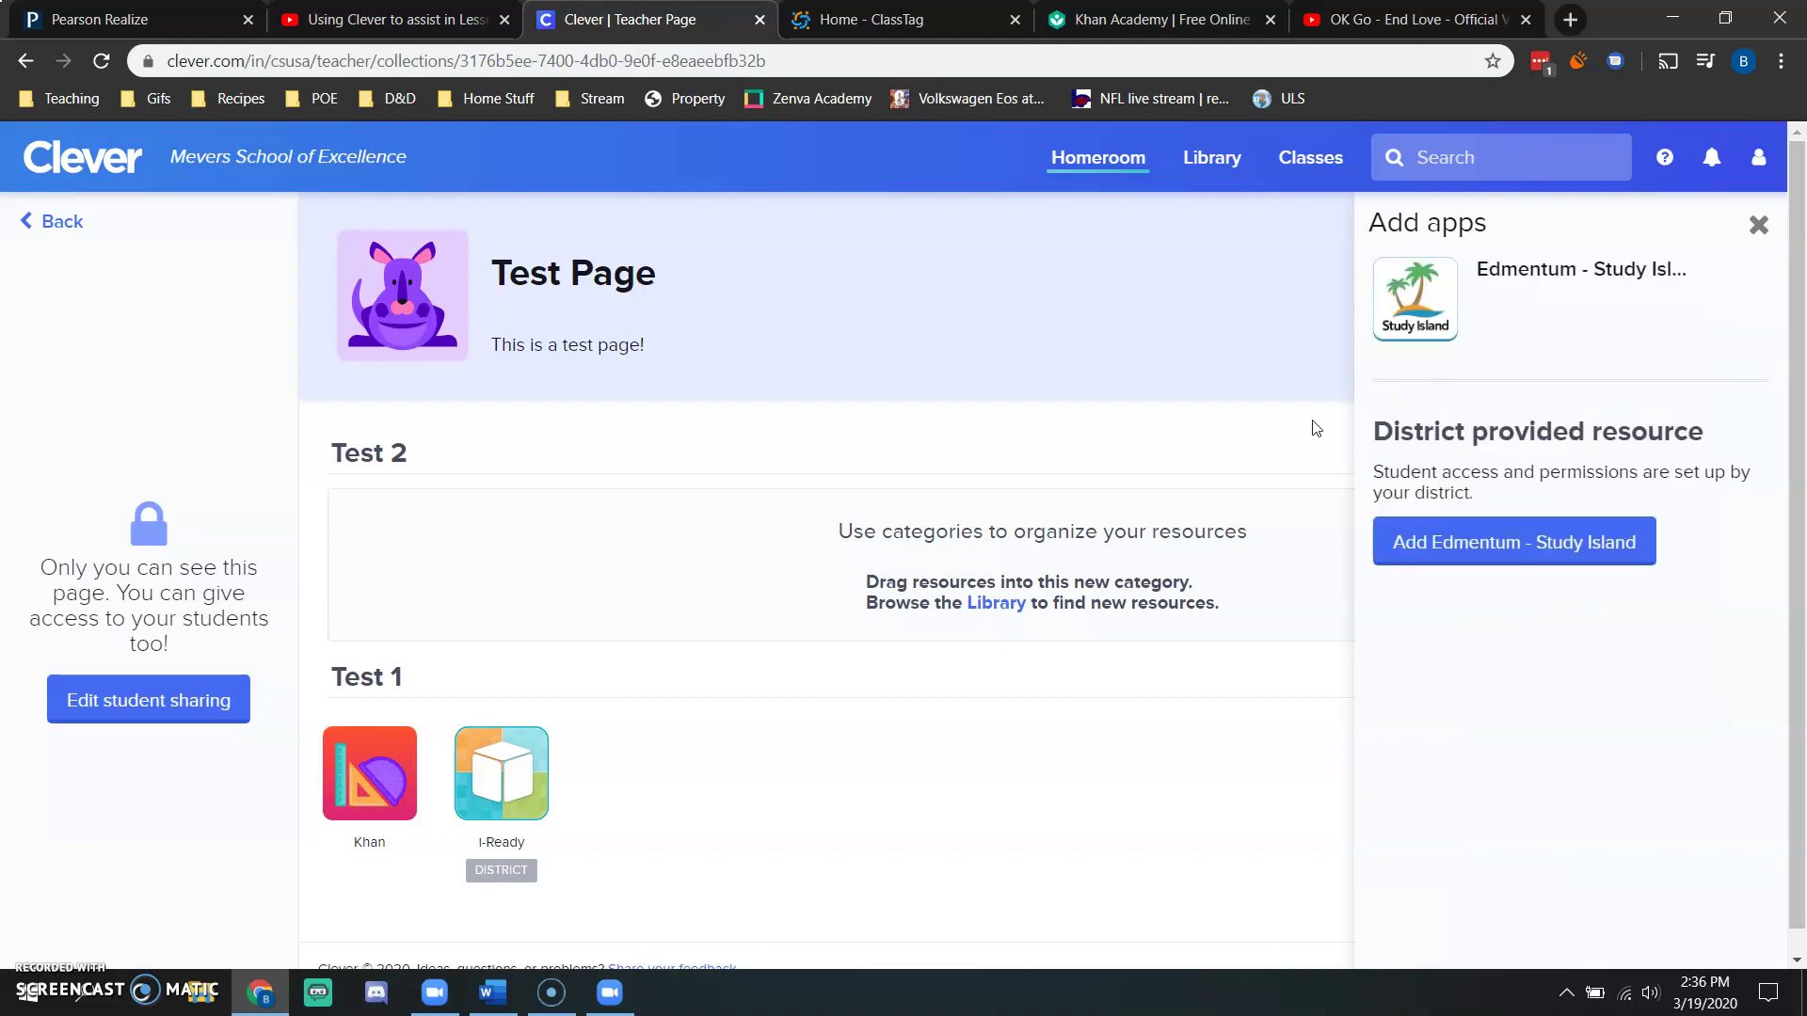
pyautogui.click(1451, 555)
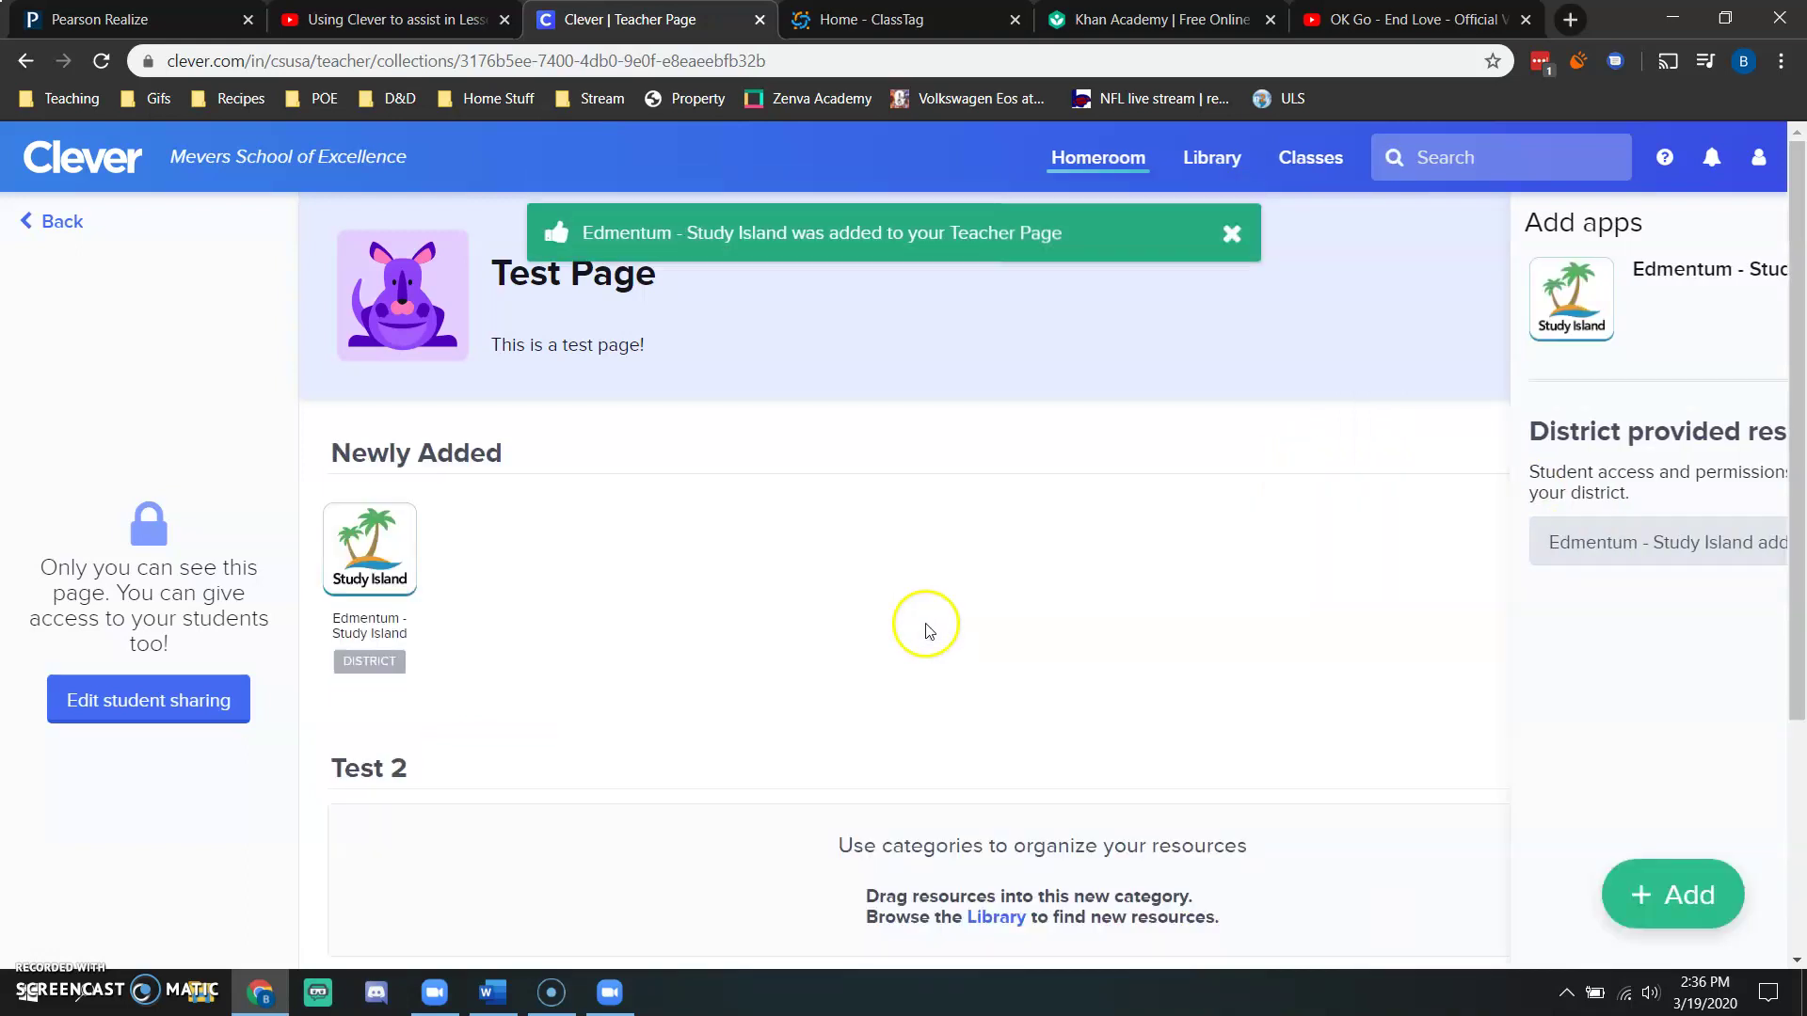
# - Move the Edmentum - Study Island tile into Test 2, then delete the empty Newly Added category
pyautogui.scroll(-3, 433, 574)
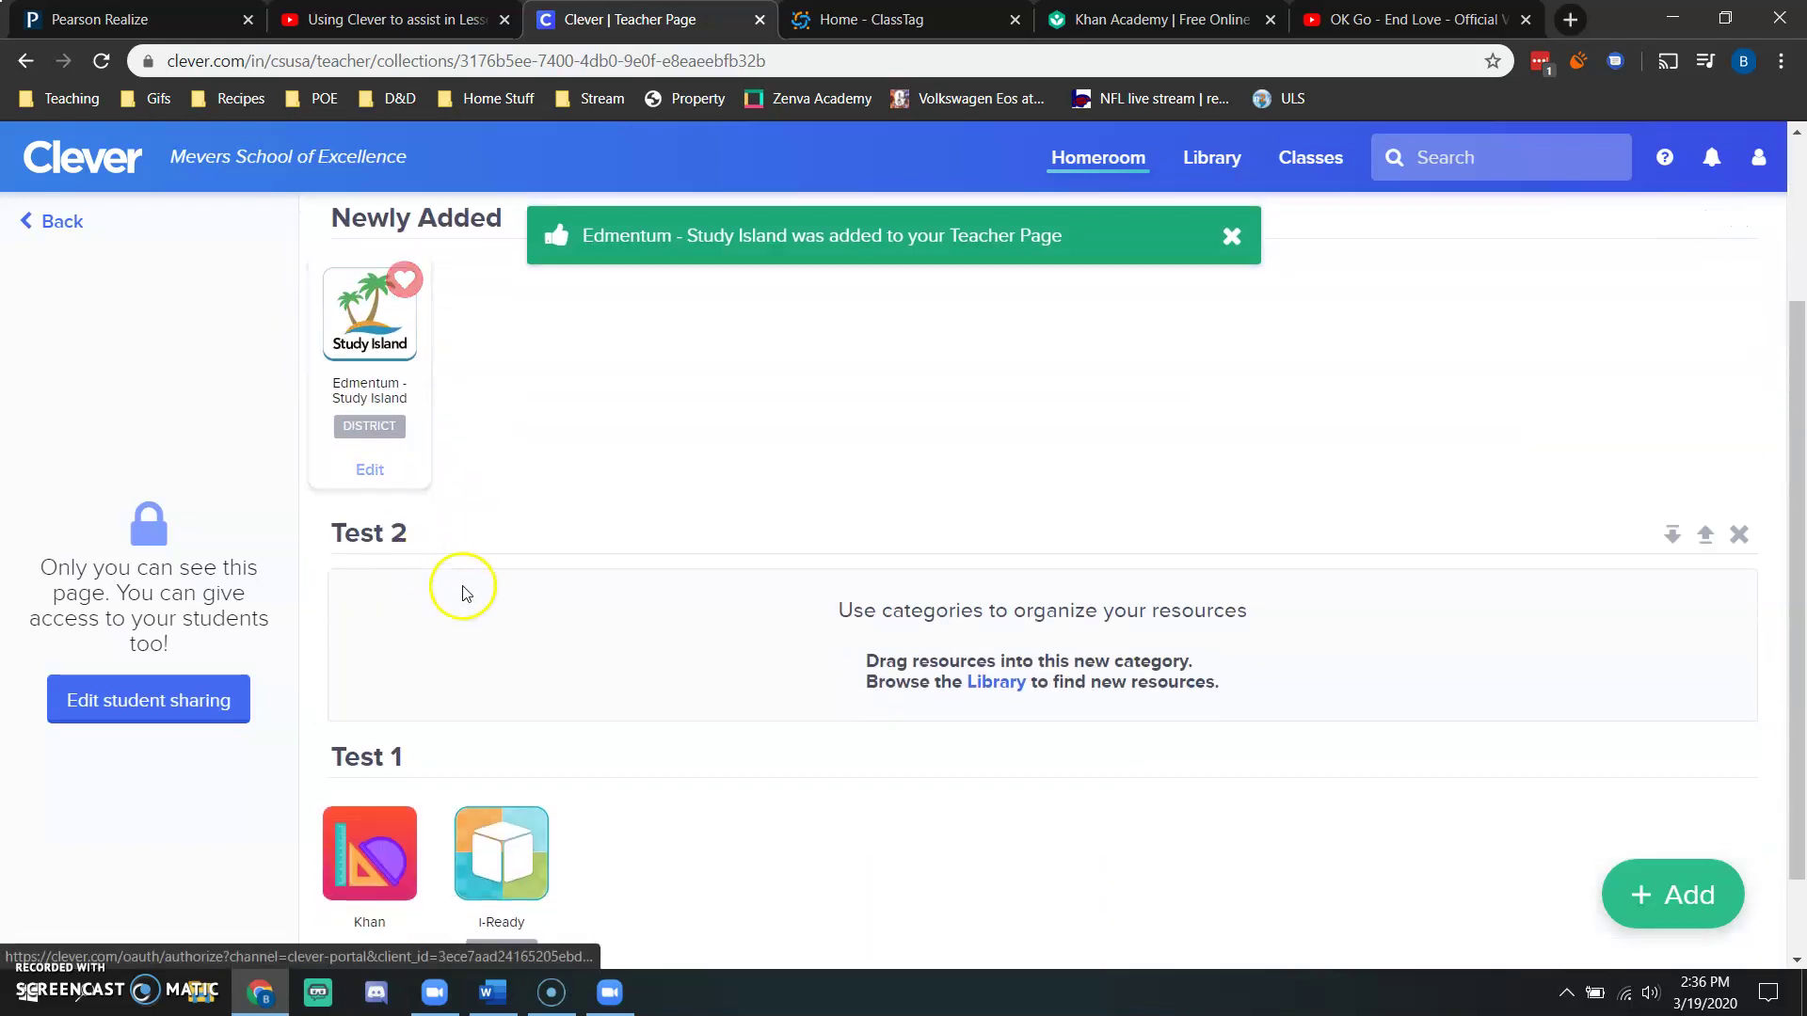
pyautogui.scroll(3, 462, 593)
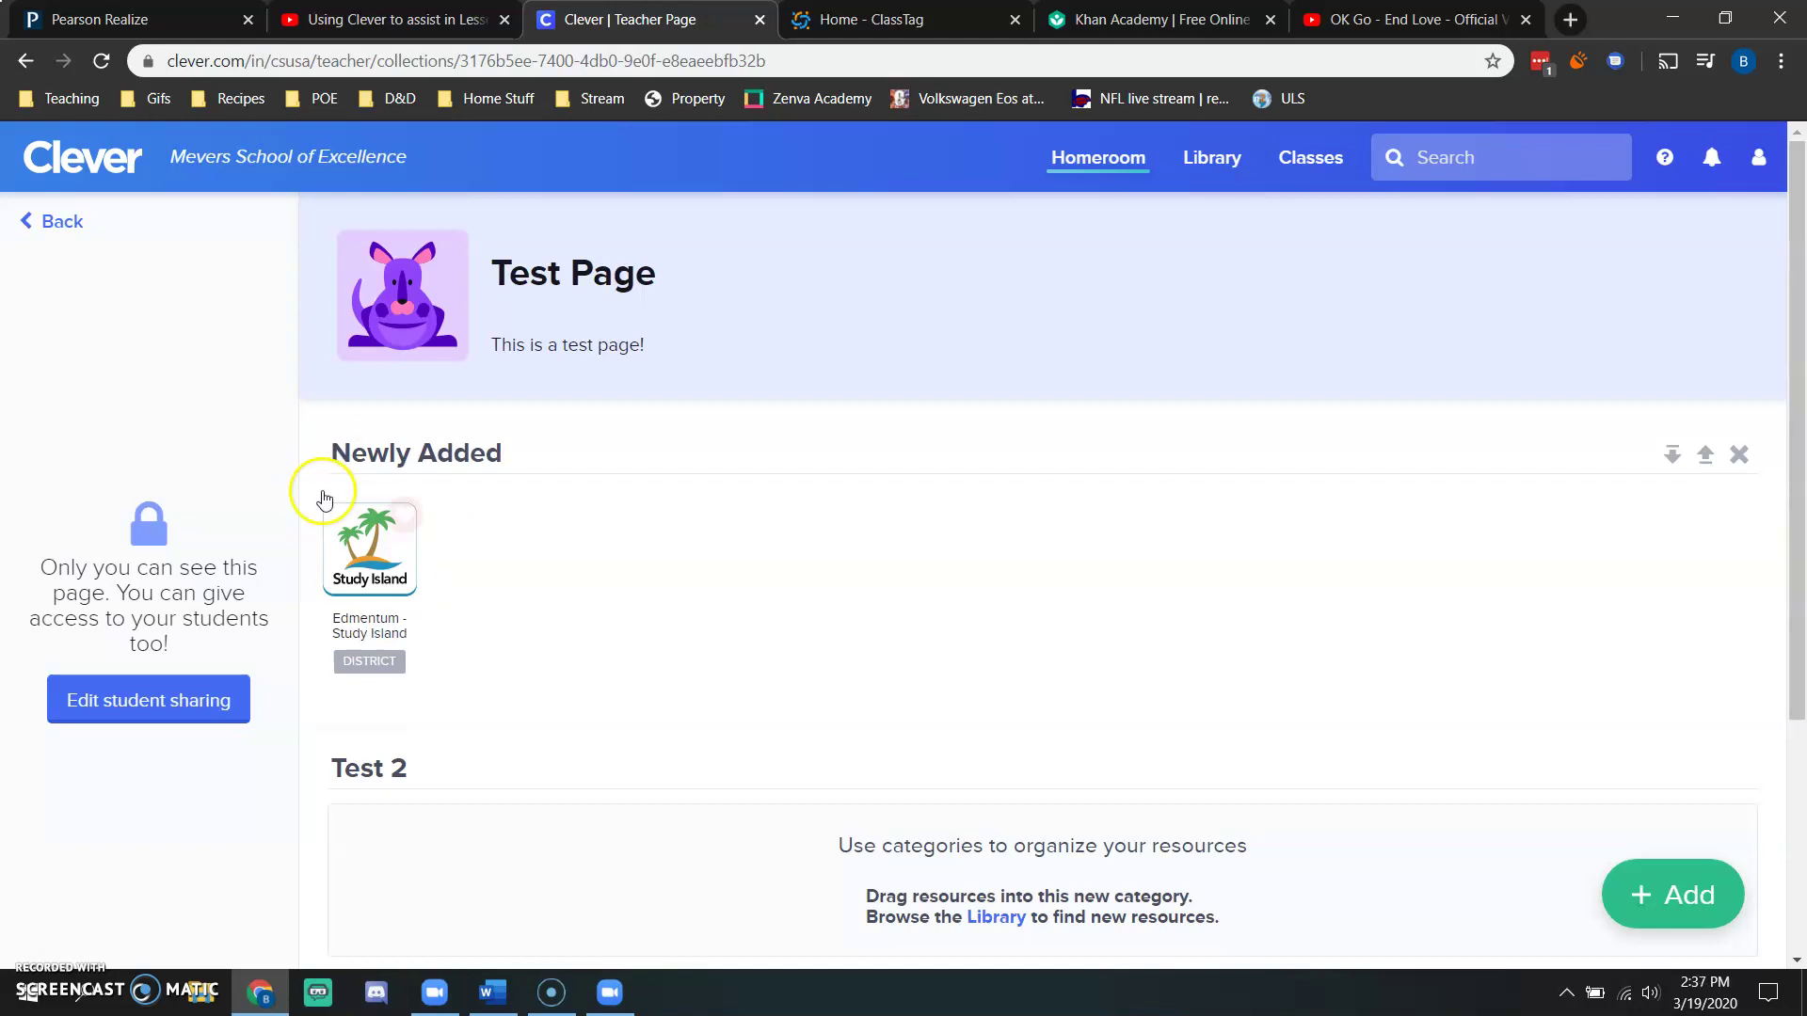
pyautogui.scroll(-1, 527, 523)
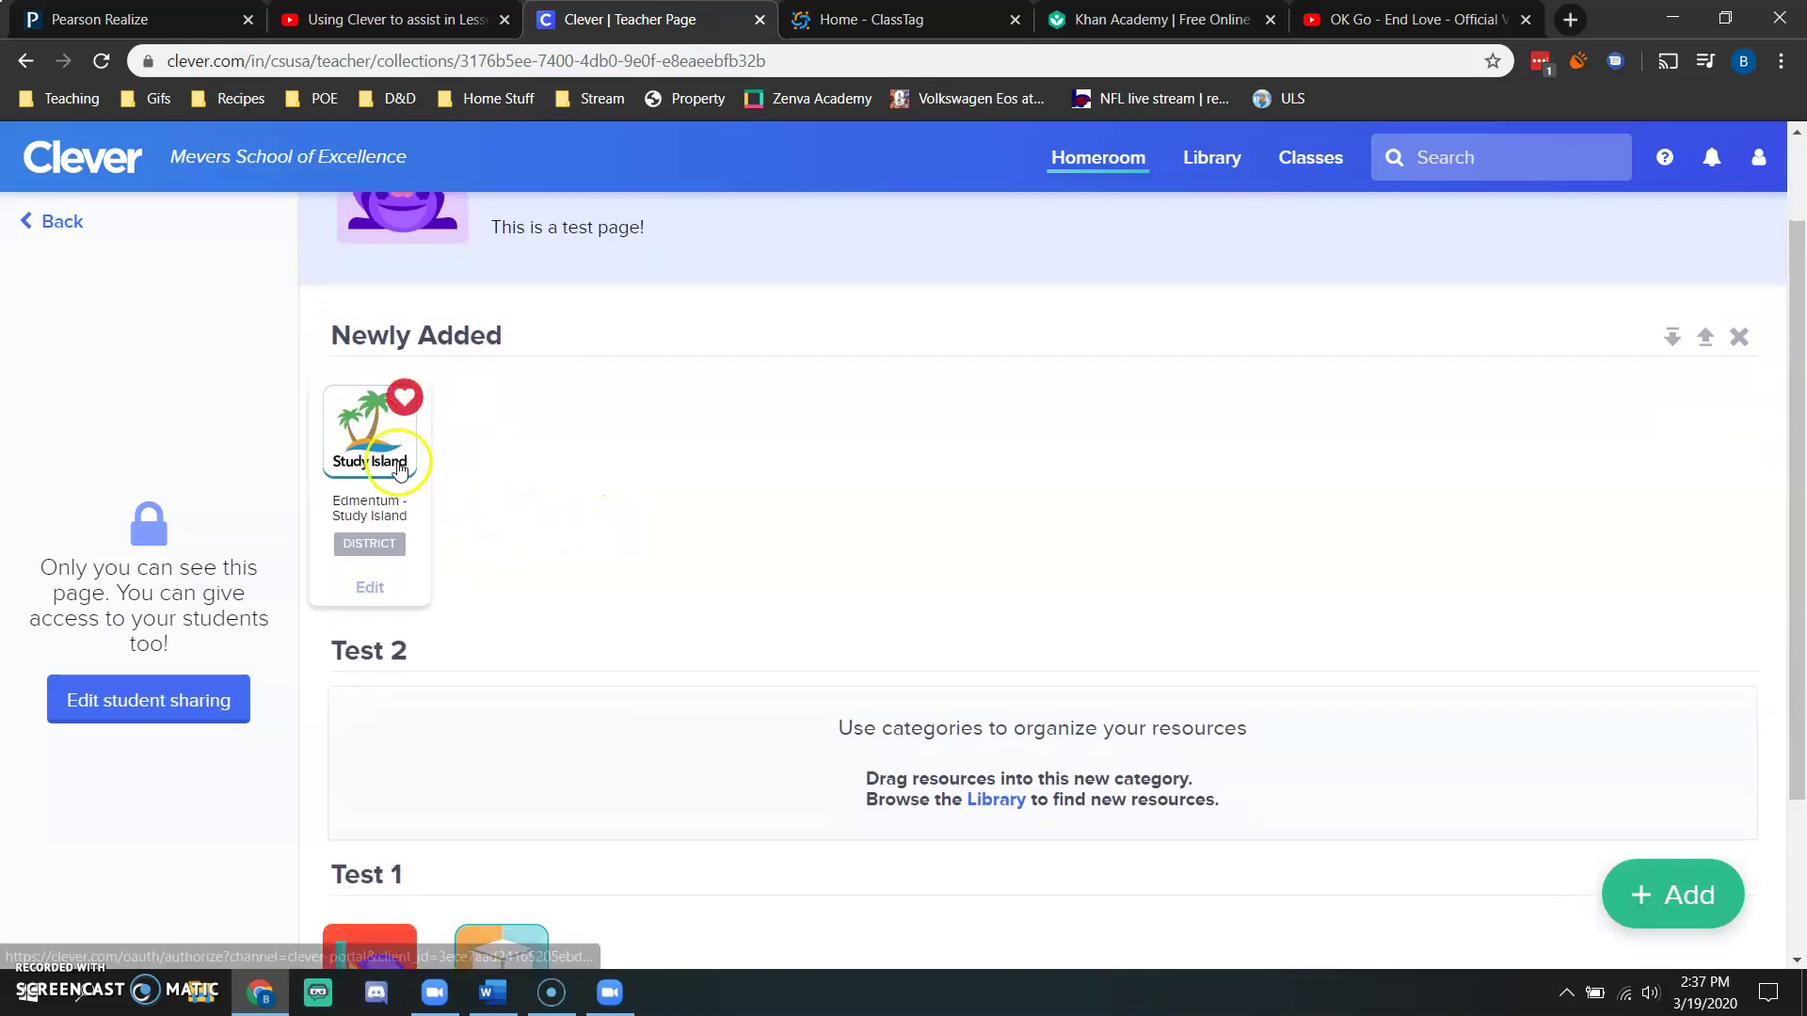
pyautogui.moveTo(377, 461); pyautogui.dragTo(389, 745)
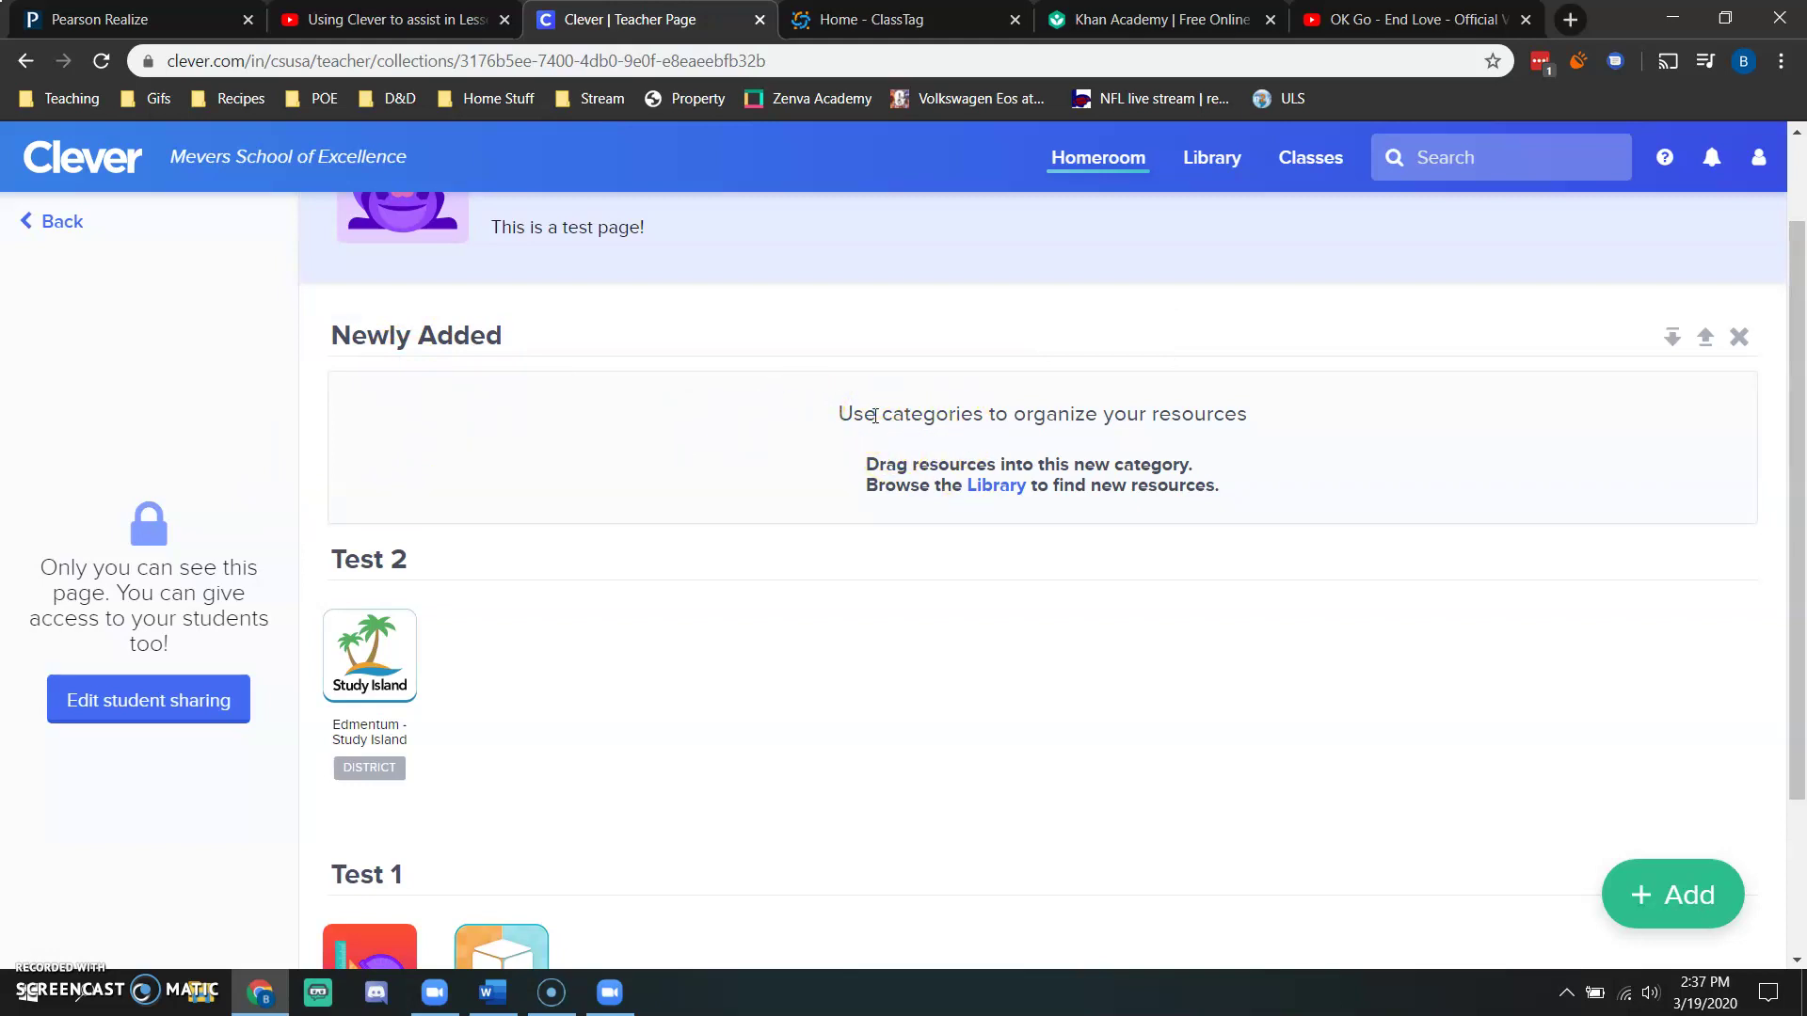
pyautogui.click(1740, 340)
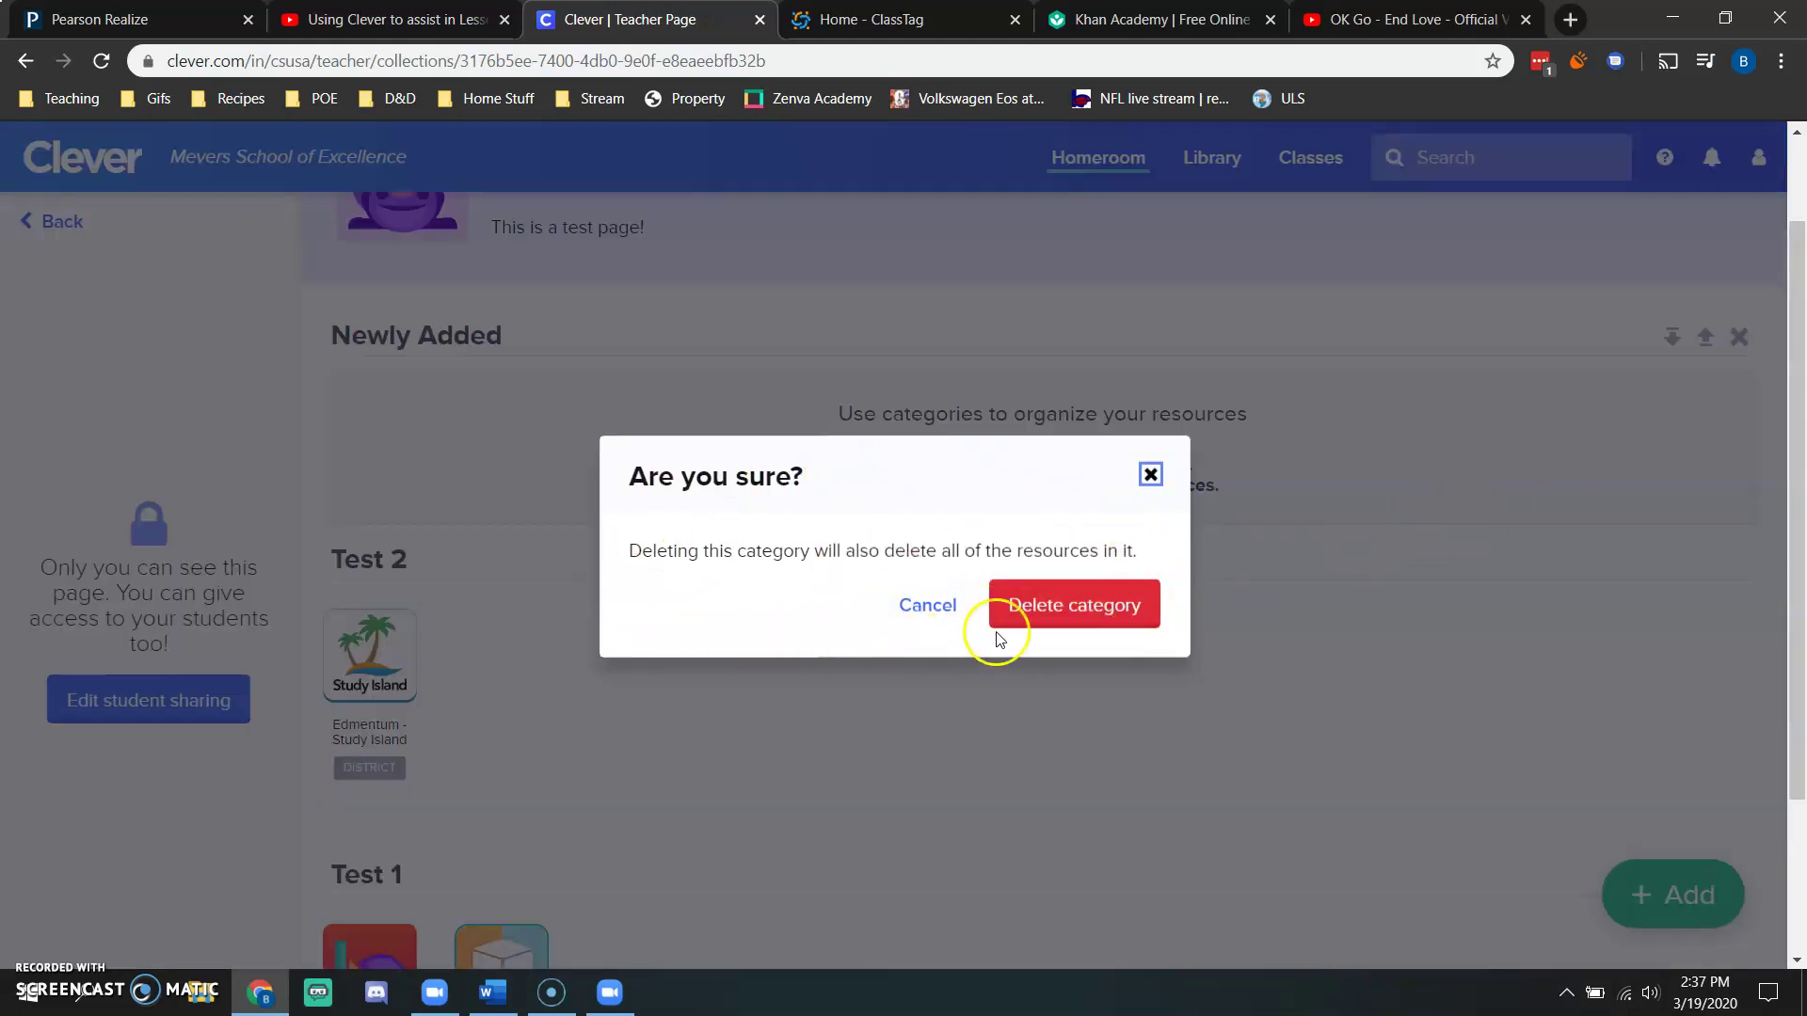
pyautogui.click(1039, 607)
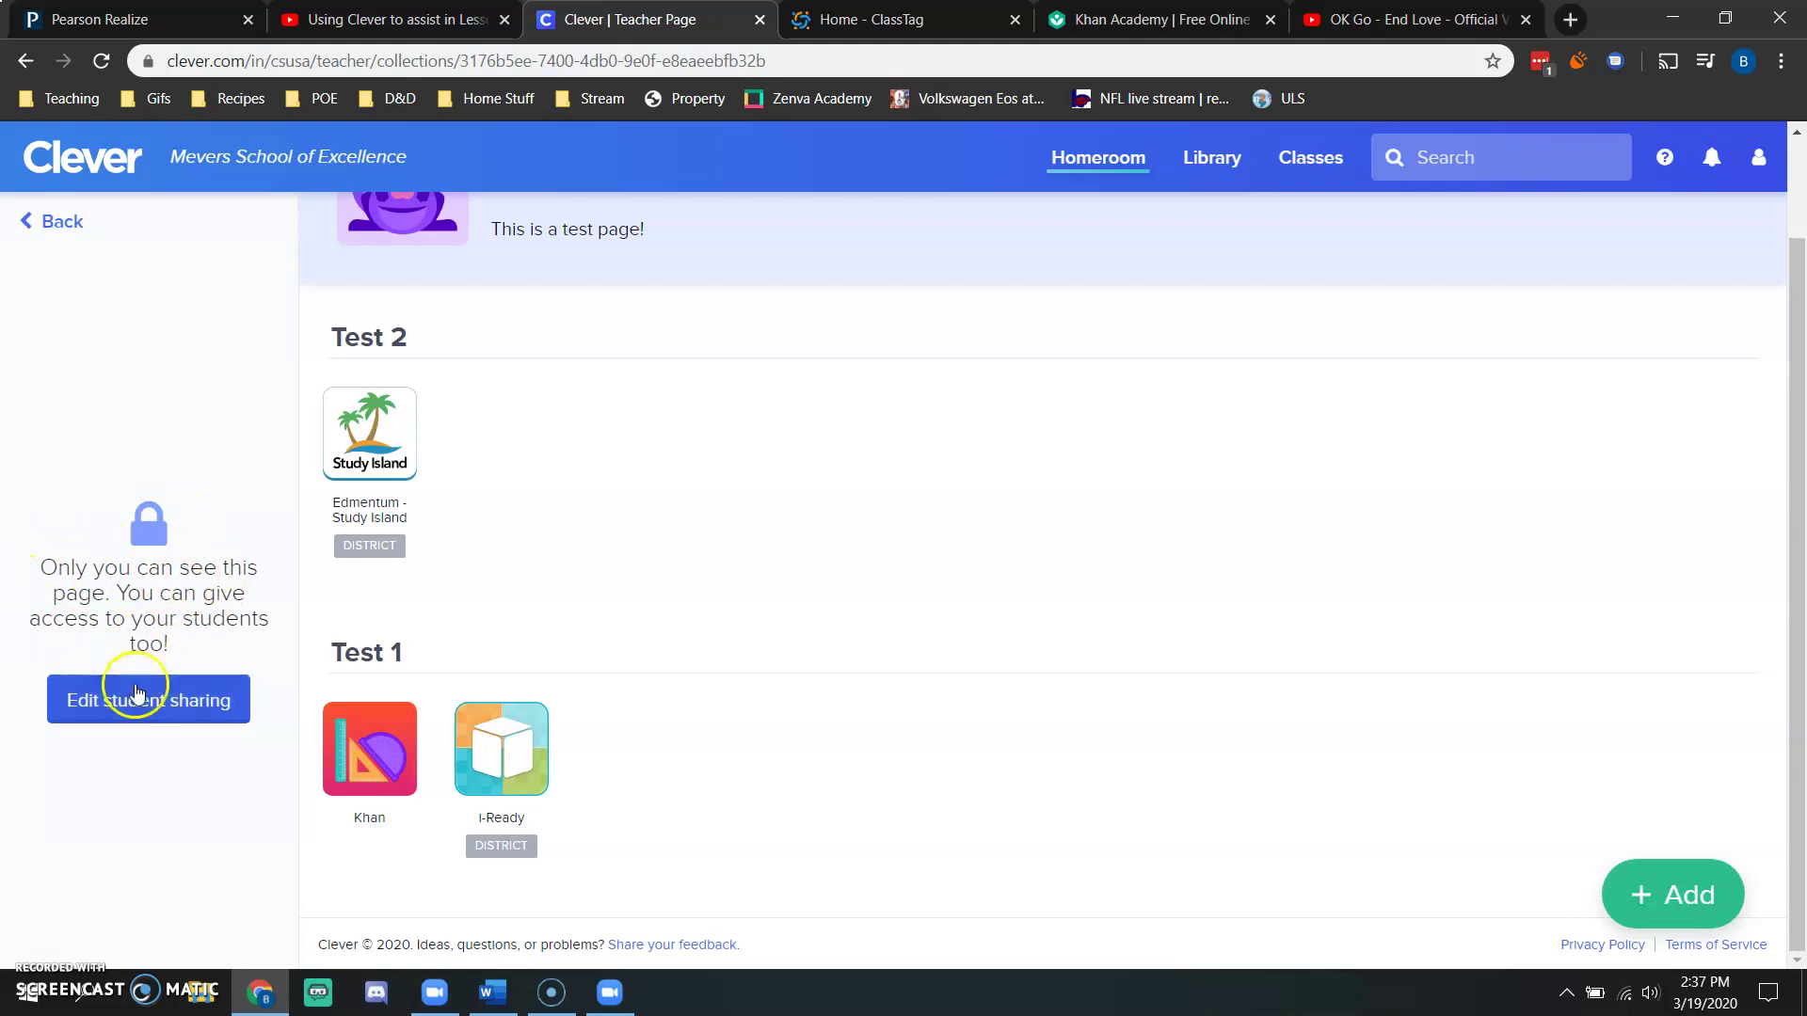
pyautogui.click(115, 708)
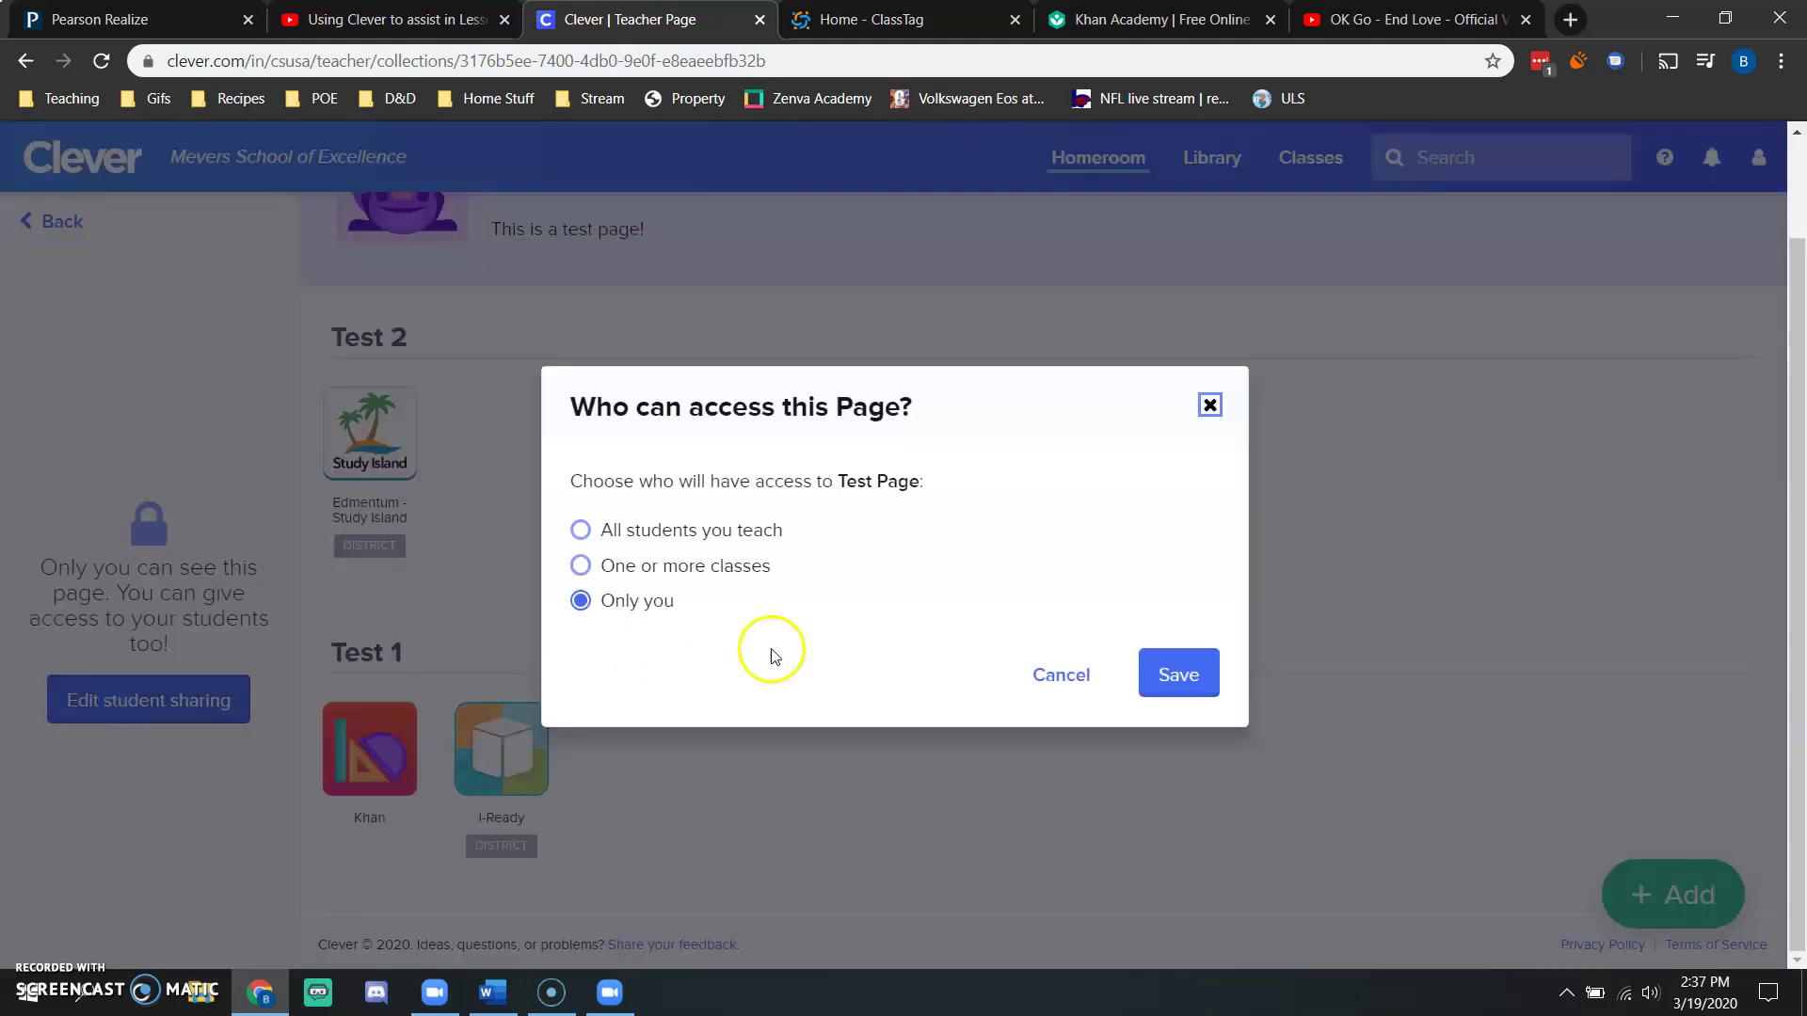
pyautogui.click(733, 571)
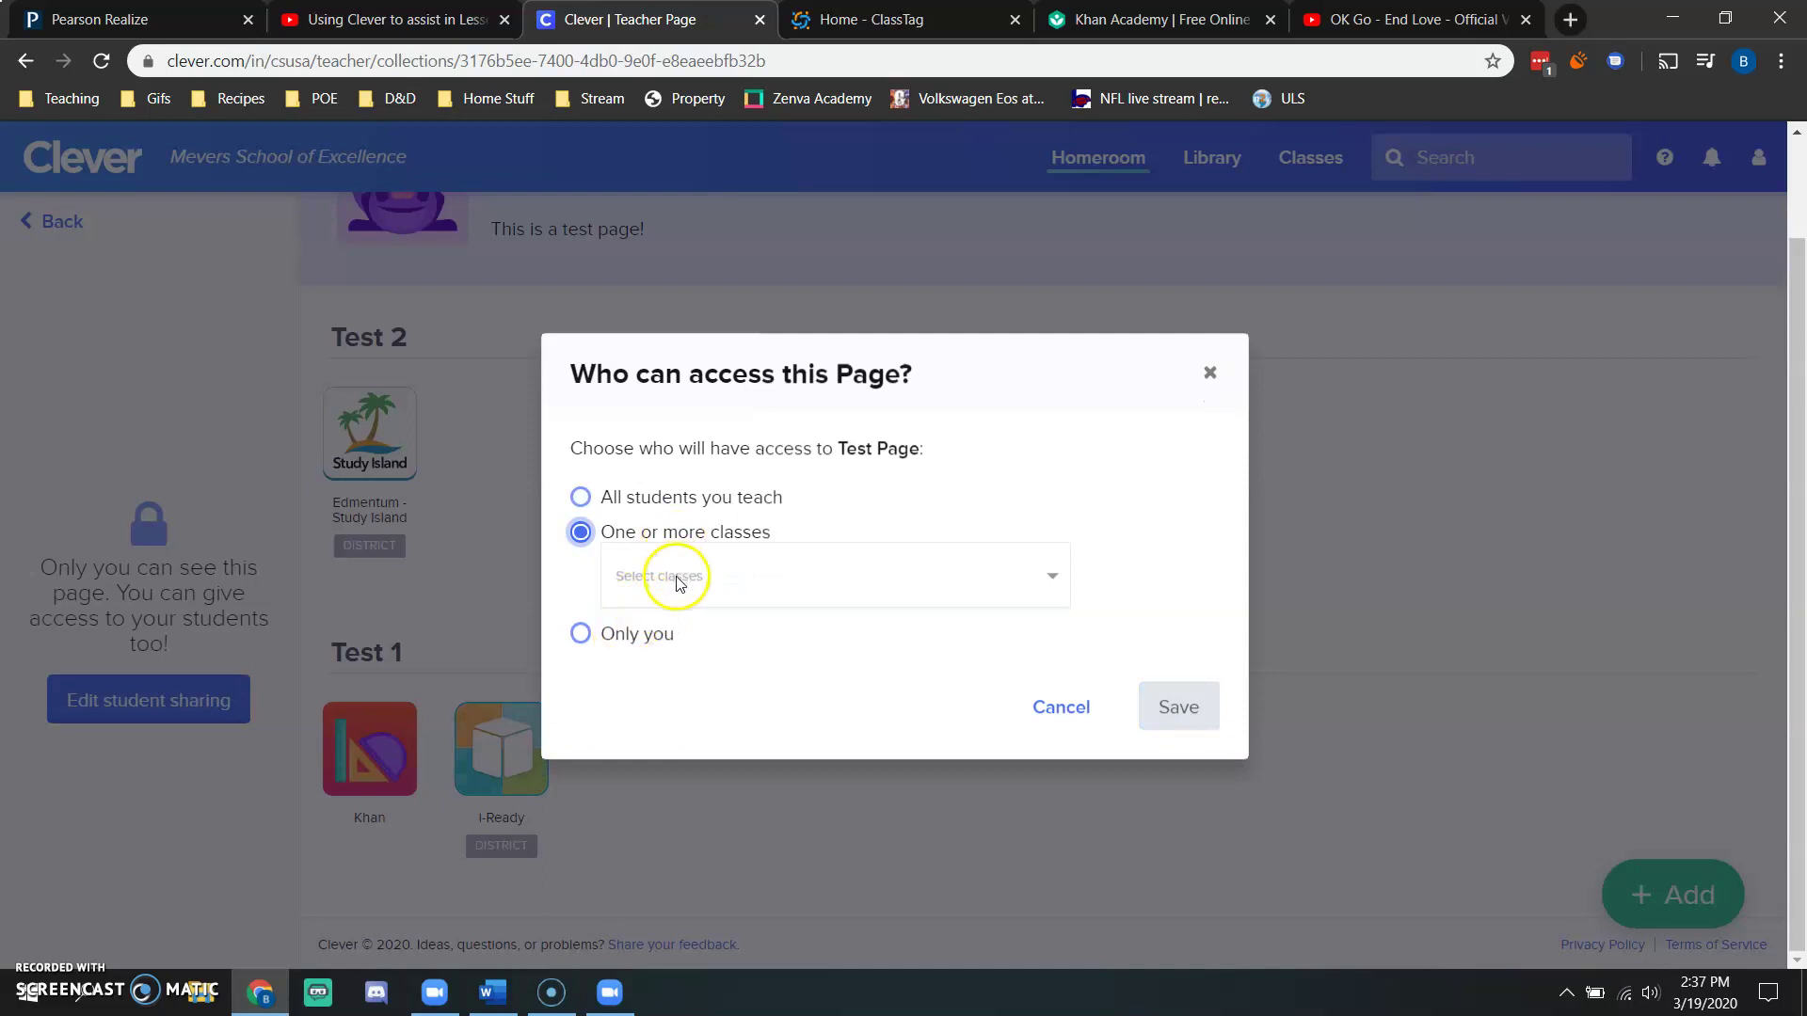
pyautogui.click(720, 503)
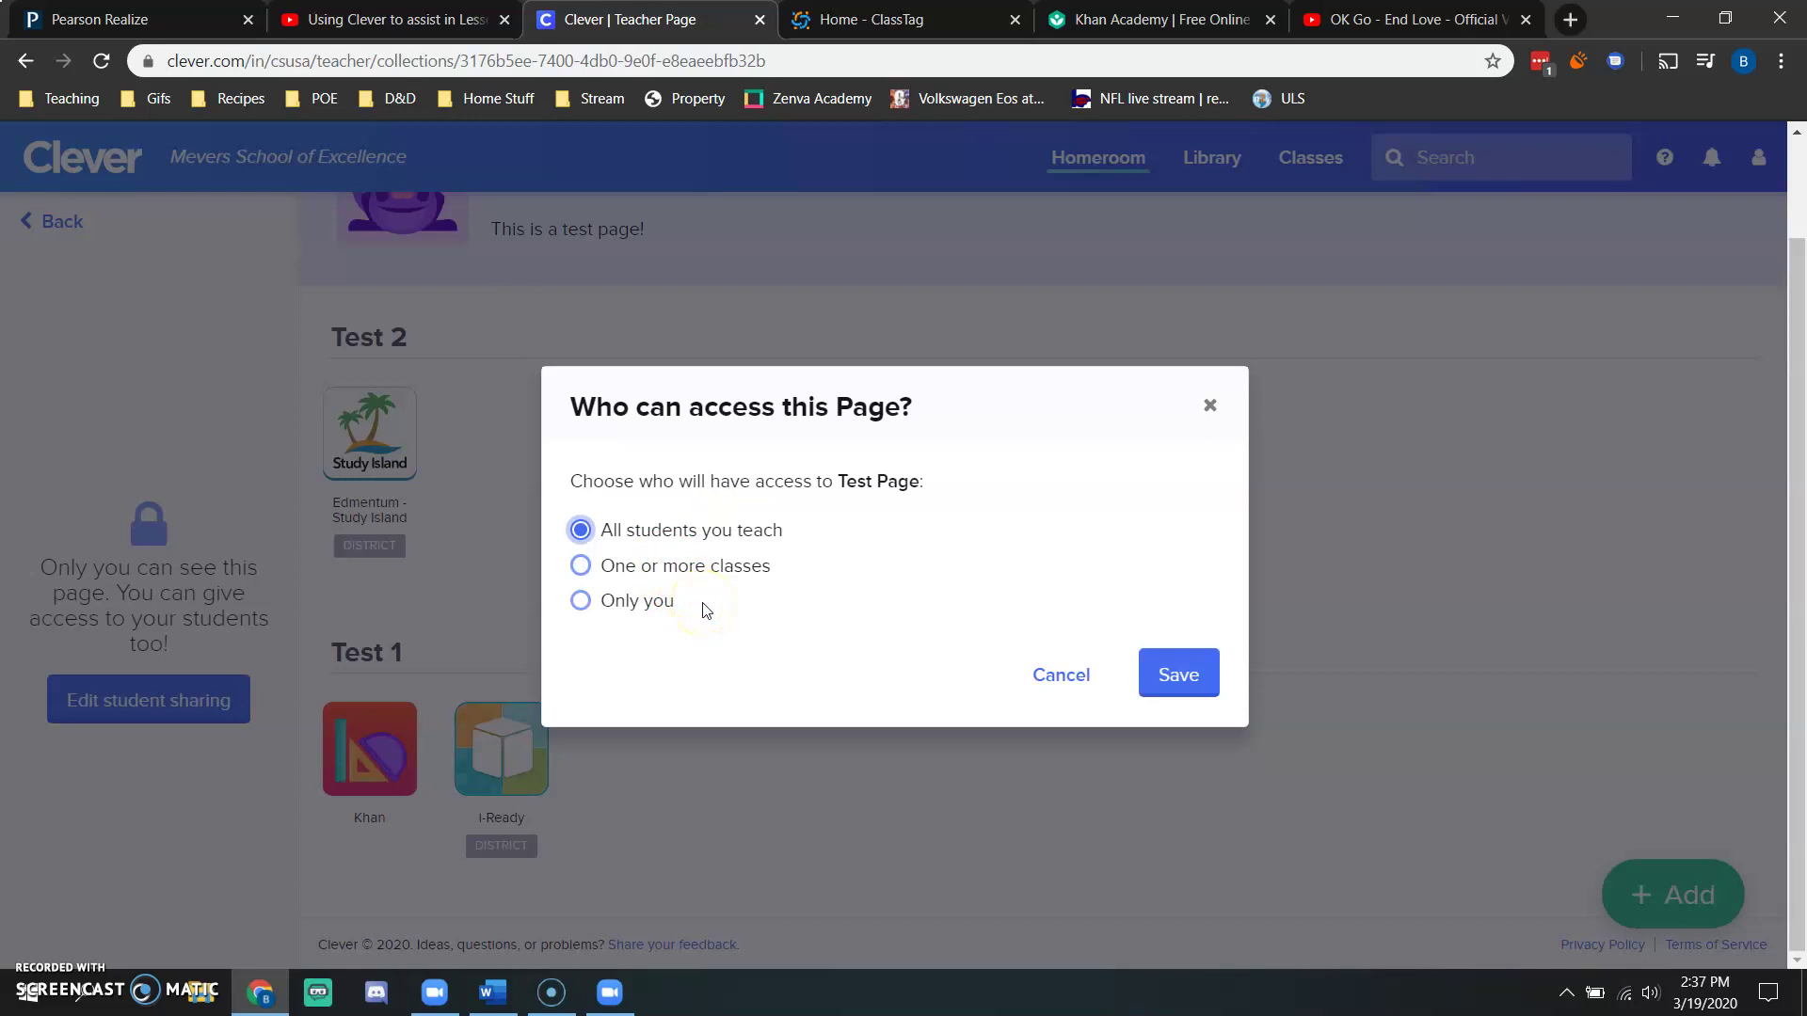
pyautogui.click(1078, 680)
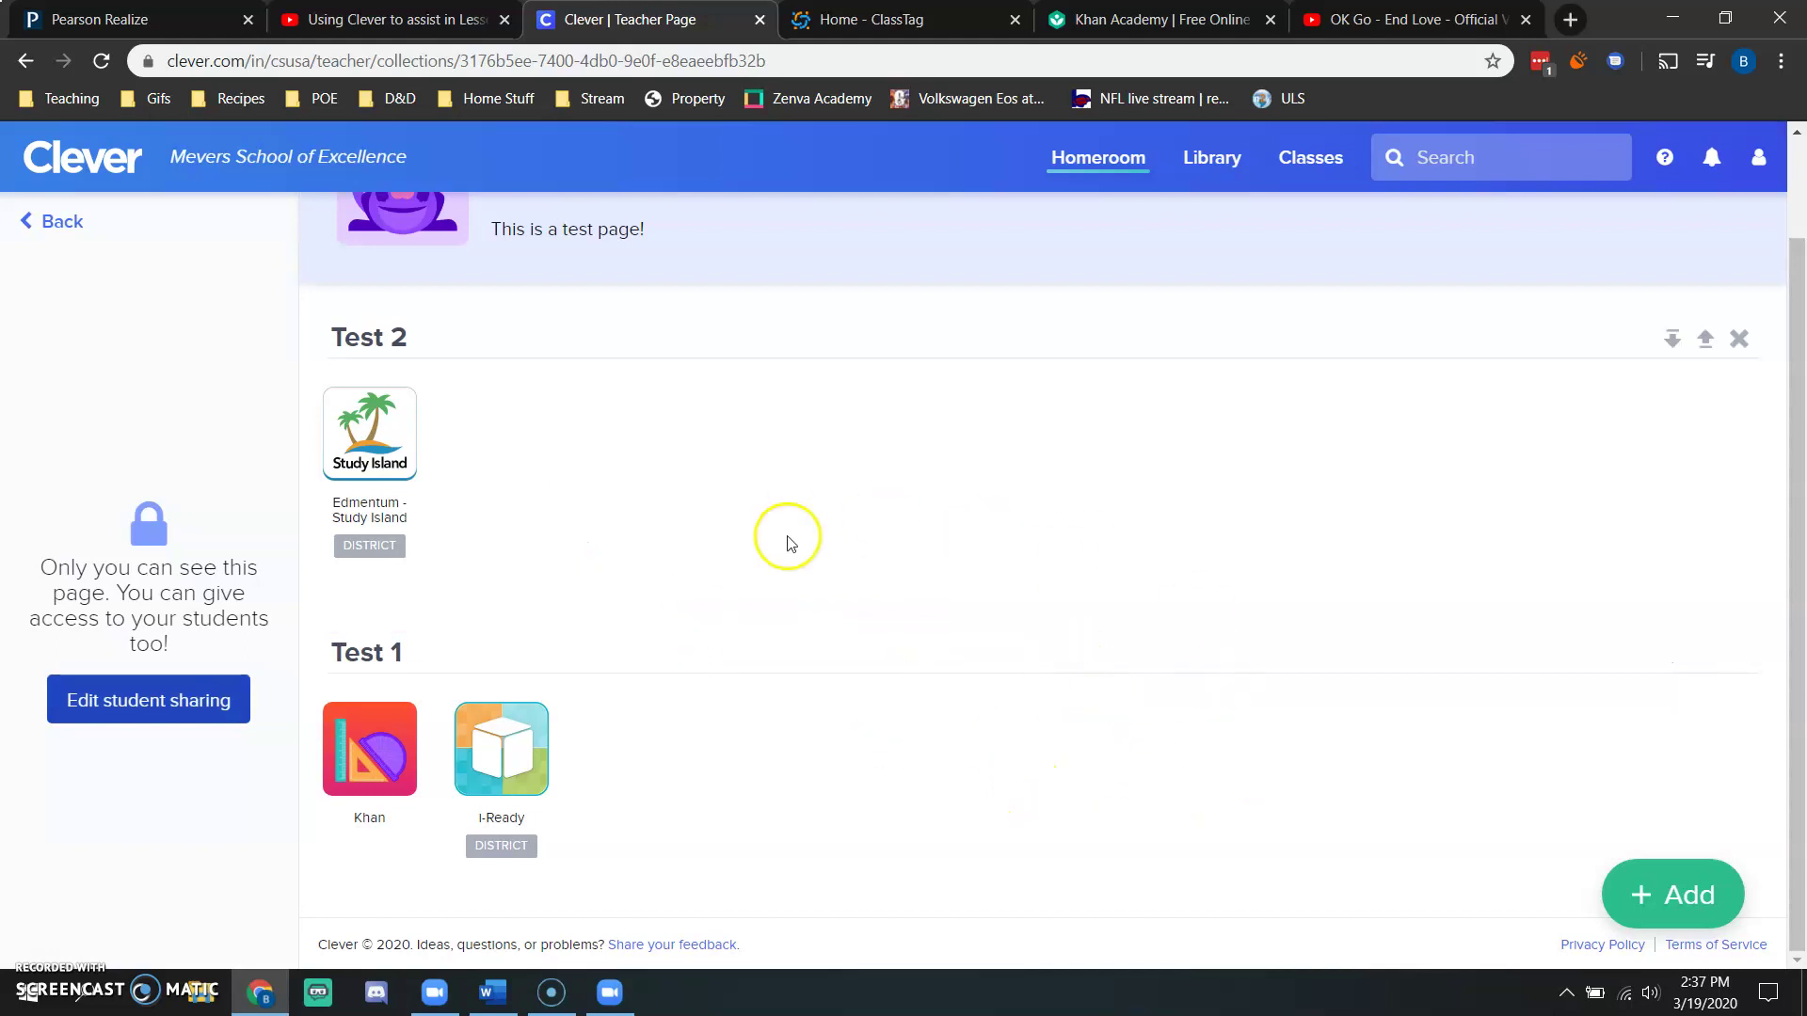
# - Go back from Test Page to the Homeroom's Pages list
pyautogui.click(51, 224)
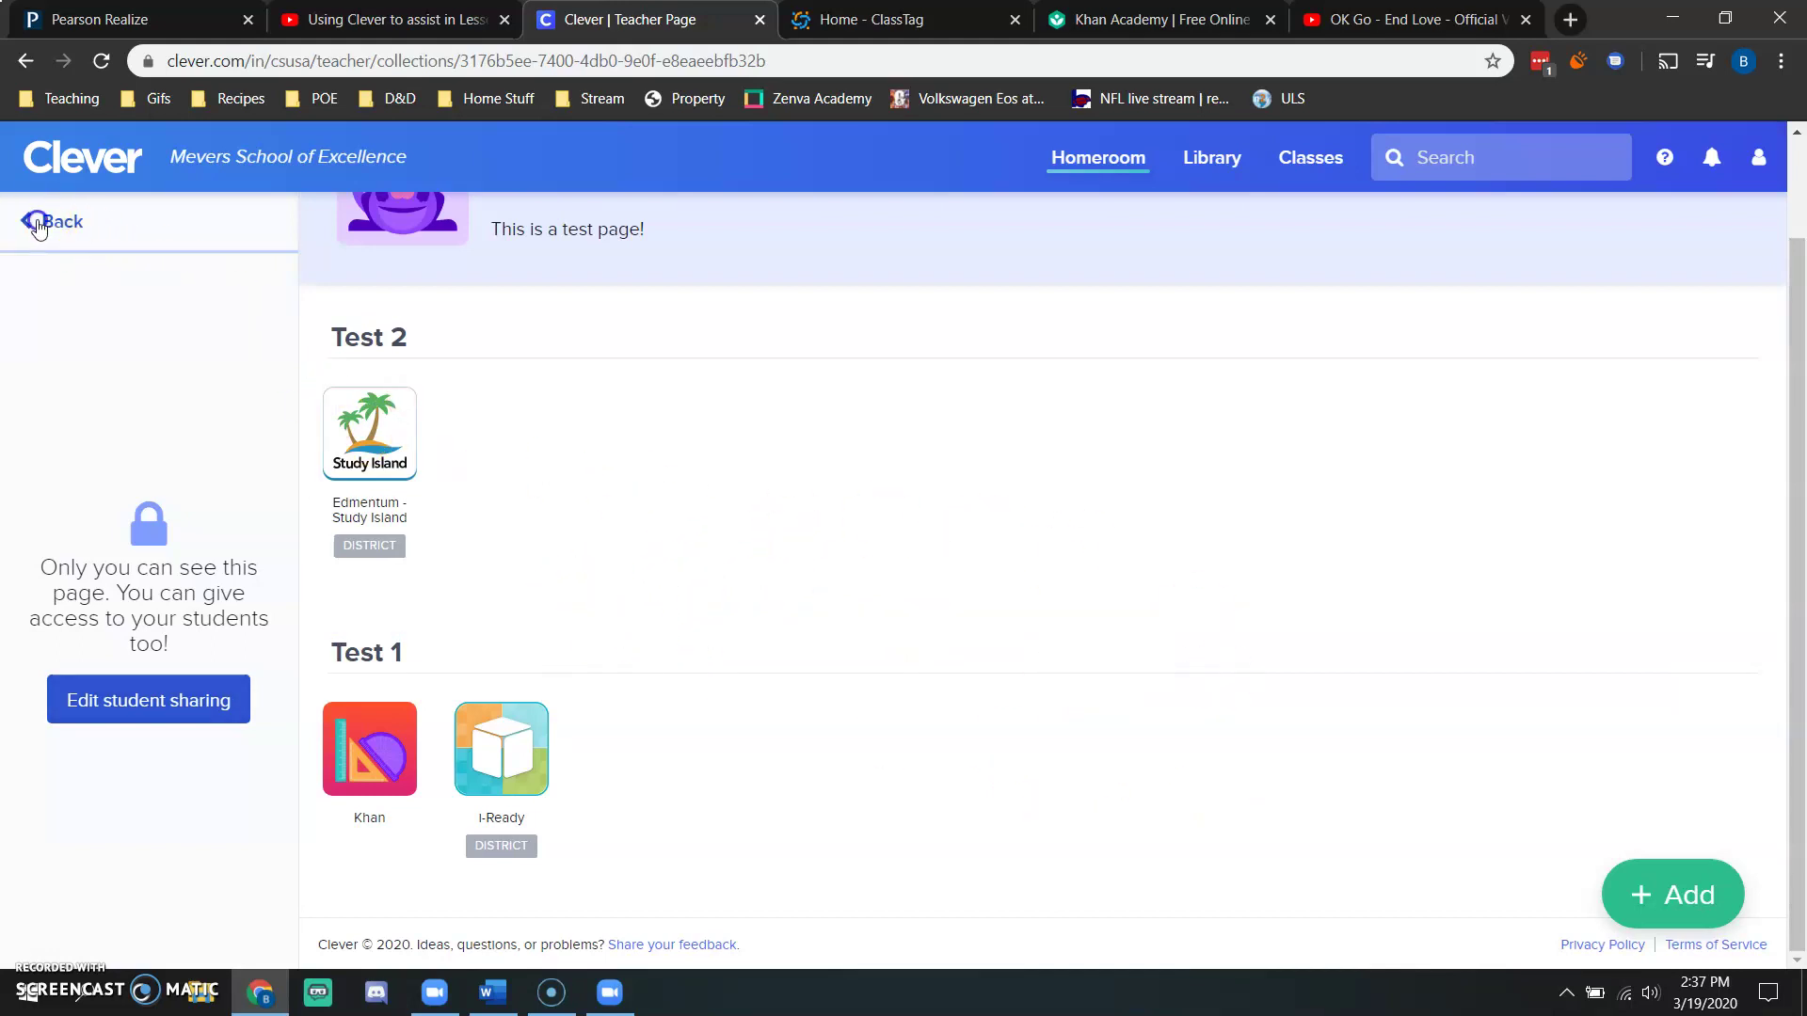